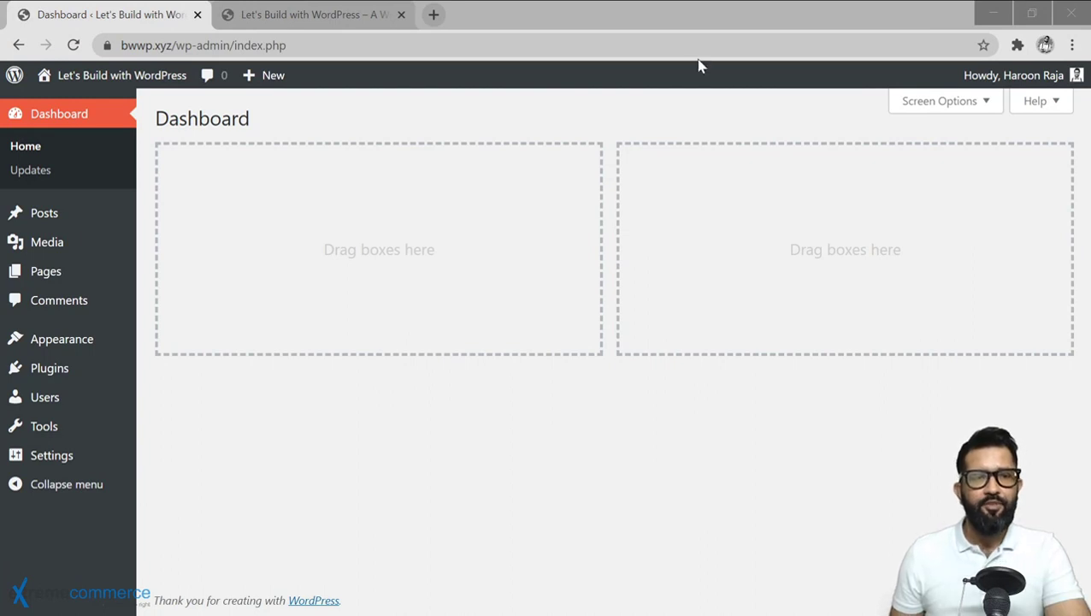
Search the directory of new plugins for "Starter Templates by Kadence WP".
mouse_move(114, 282)
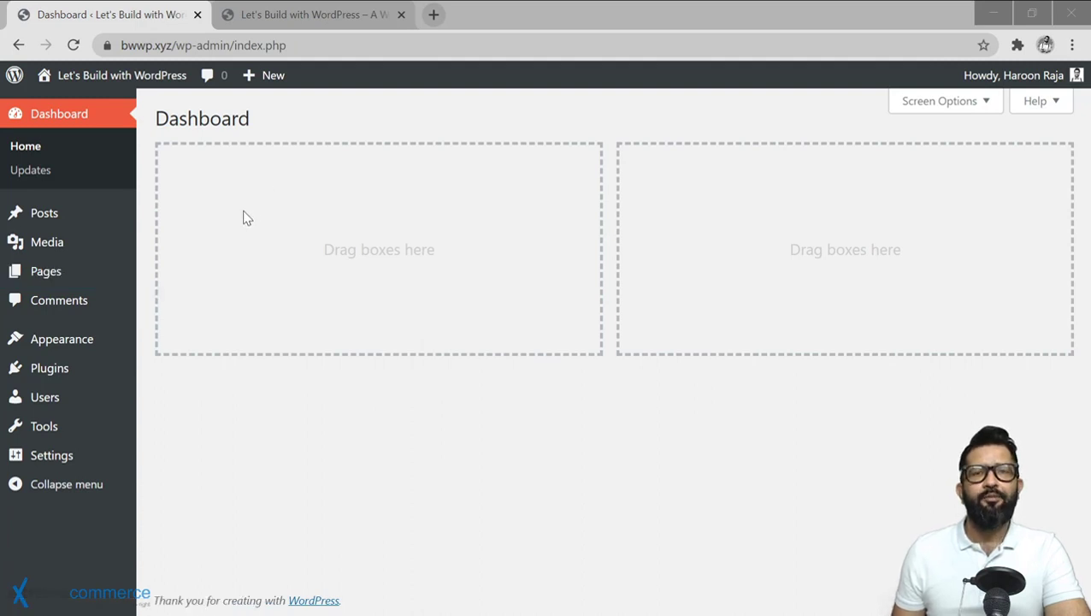
mouse_move(72, 221)
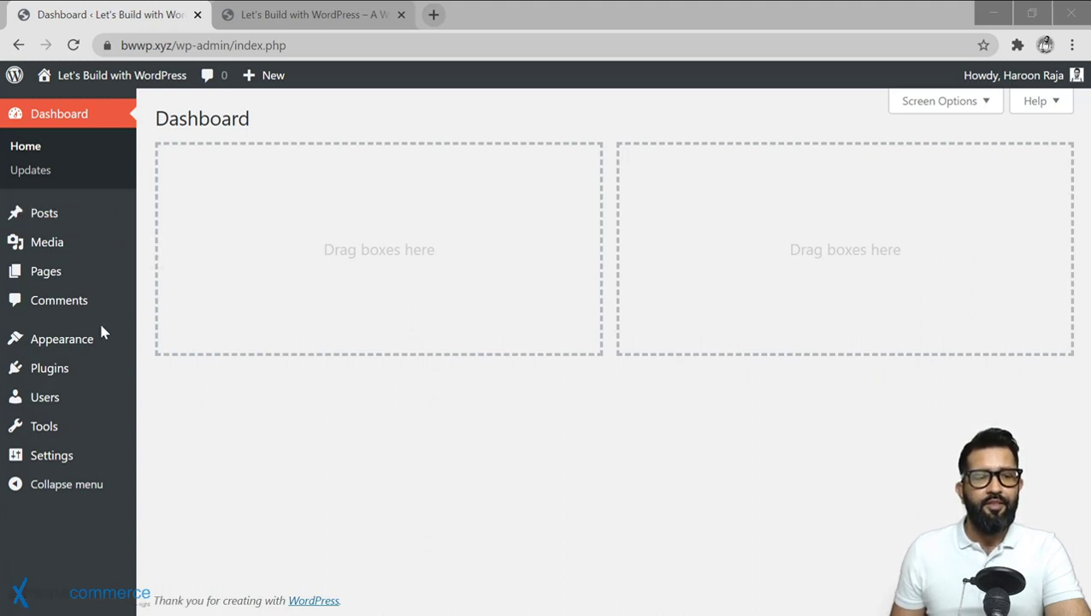
mouse_move(79, 344)
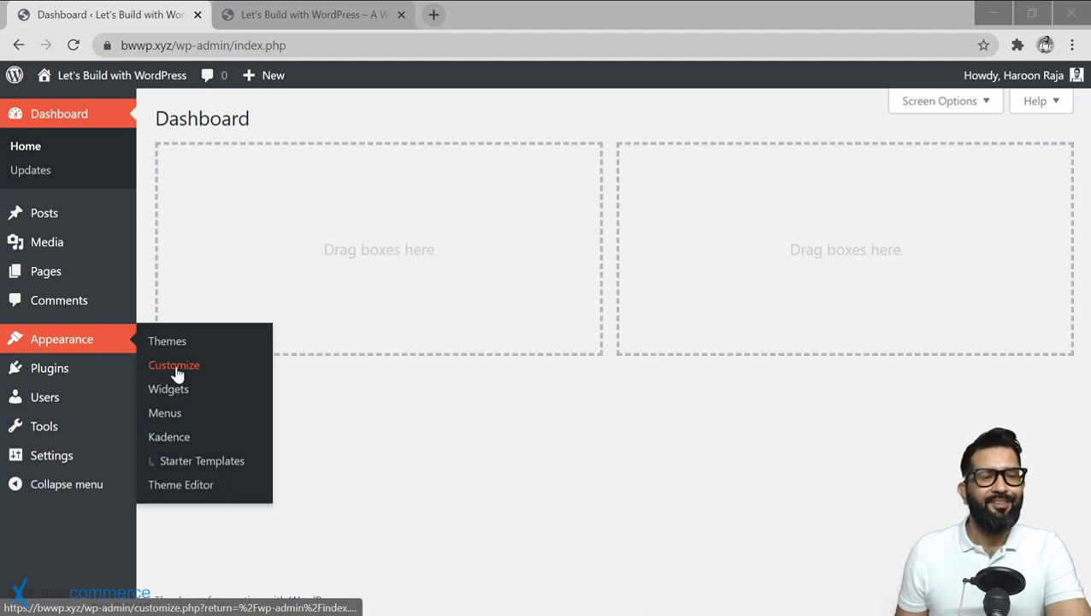
mouse_move(121, 372)
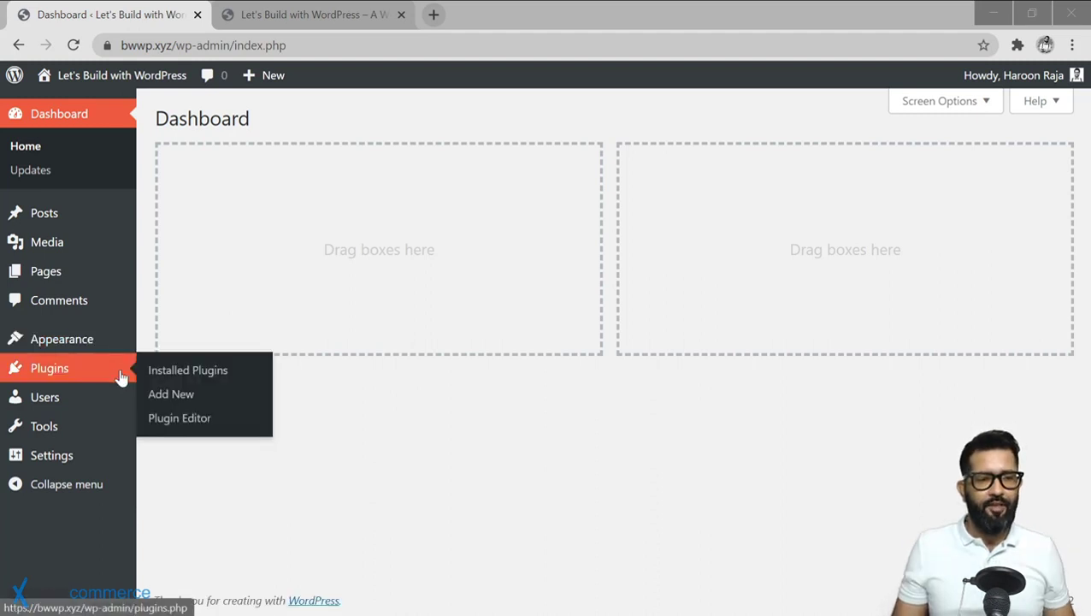
left_click(182, 396)
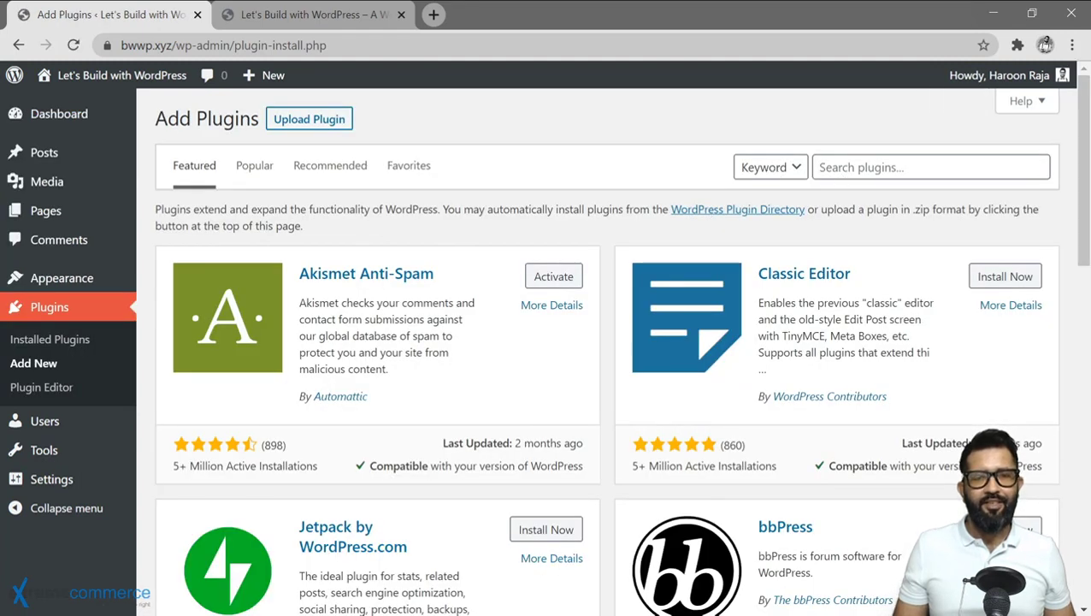
left_click(817, 165)
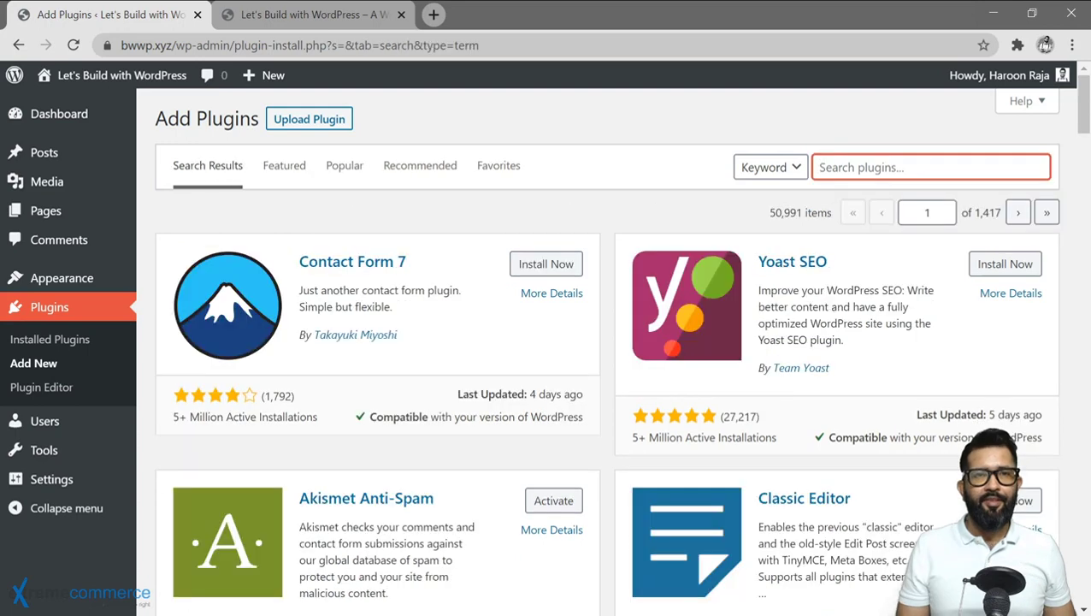
type("Starter")
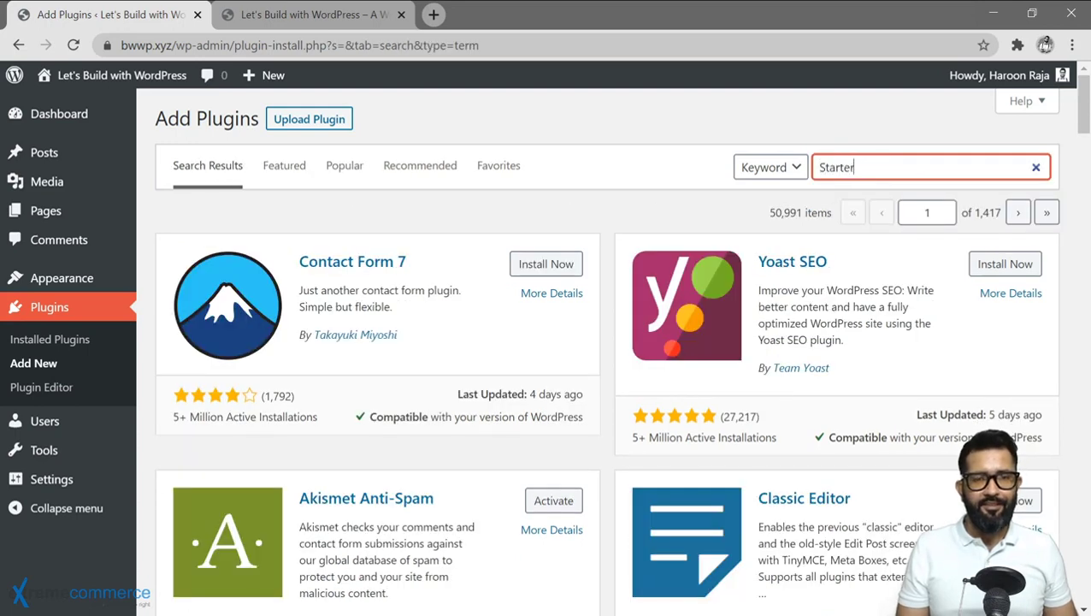
type(" Templates by ")
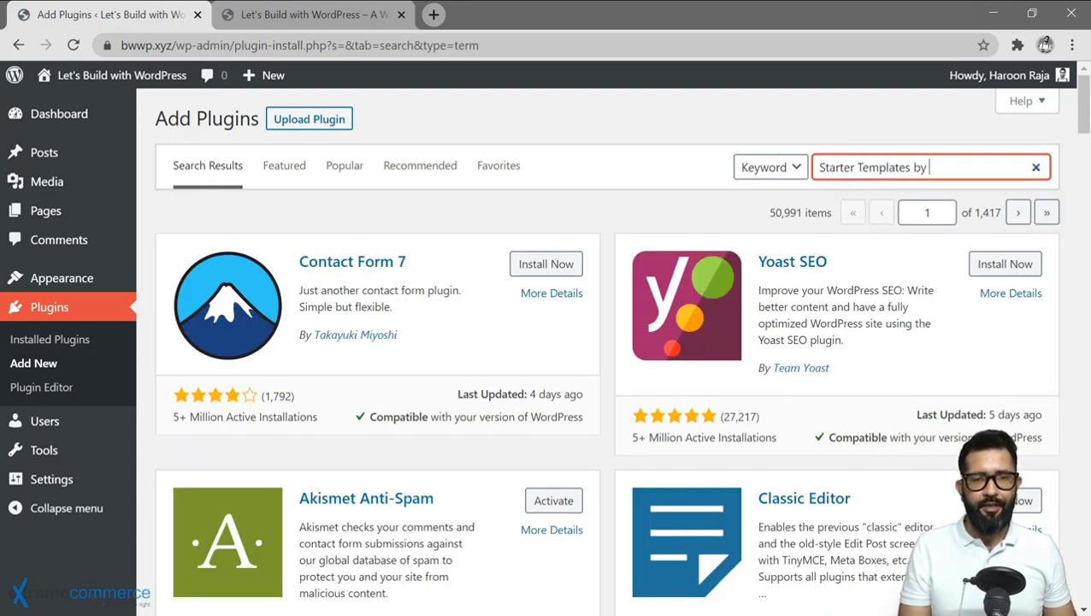
type("Kadence QWP")
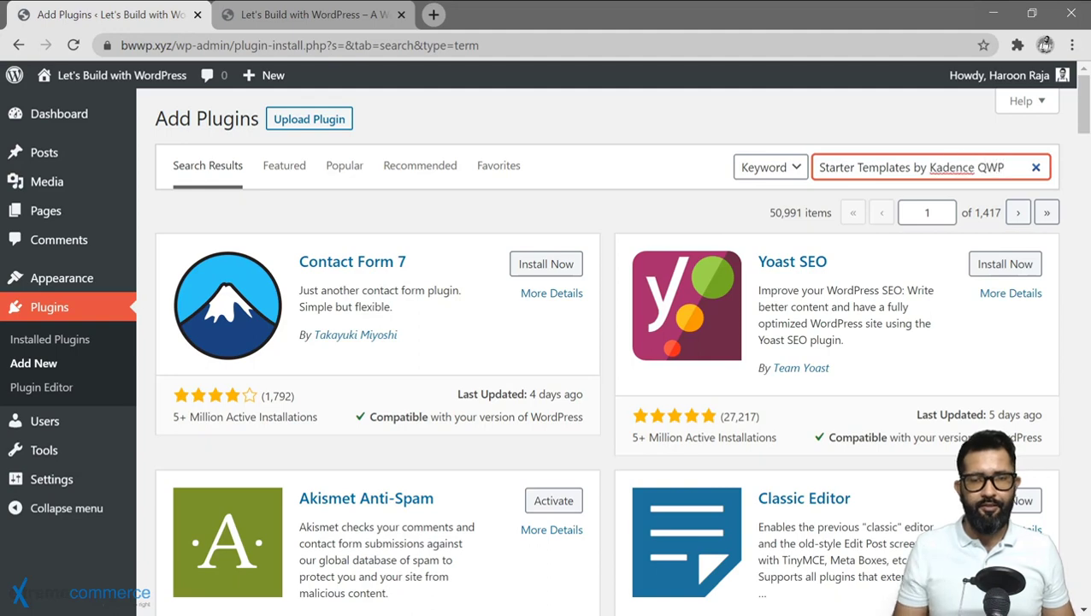
key("BackSpace")
key("BackSpace")
key("BackSpace")
type("WP")
Install and activate the Starter Templates by Kadence WP plugin.
left_click(1001, 261)
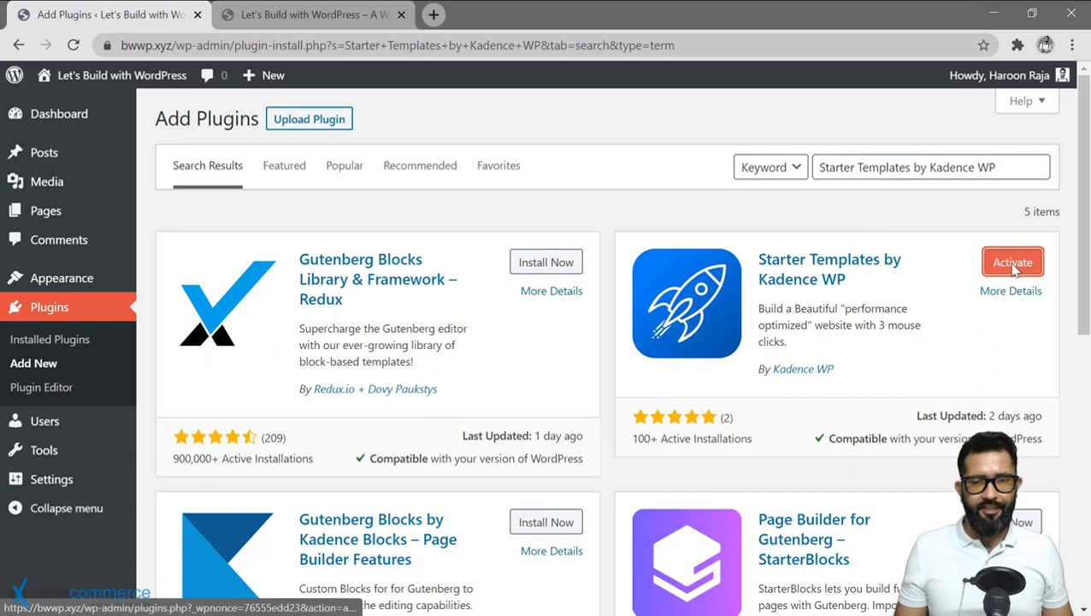
left_click(1009, 271)
Open the Kadence starter template library and preview the Sass template's home page.
mouse_move(49, 279)
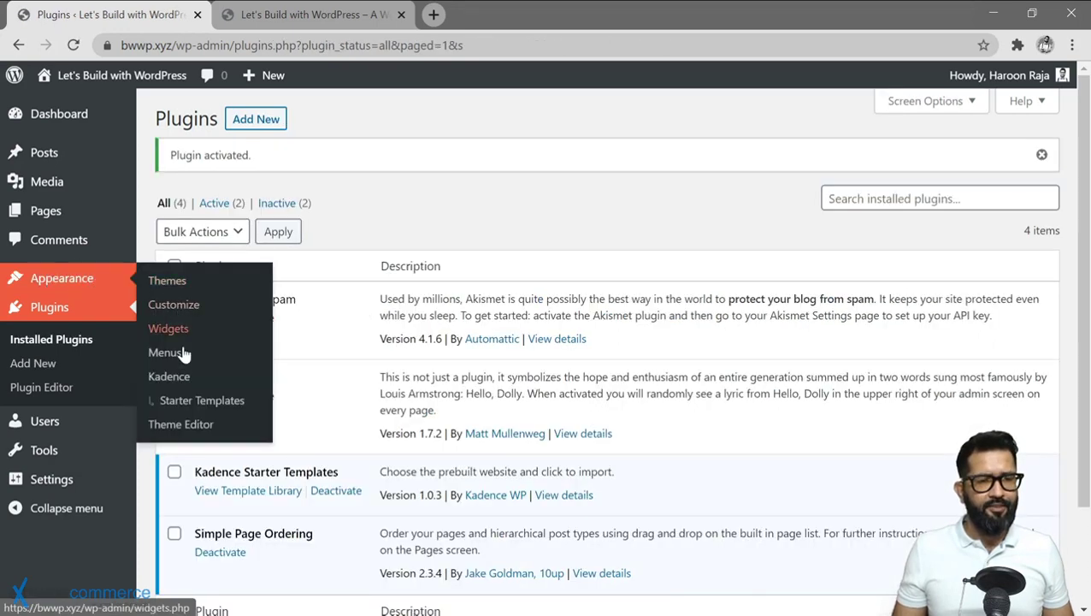
left_click(215, 402)
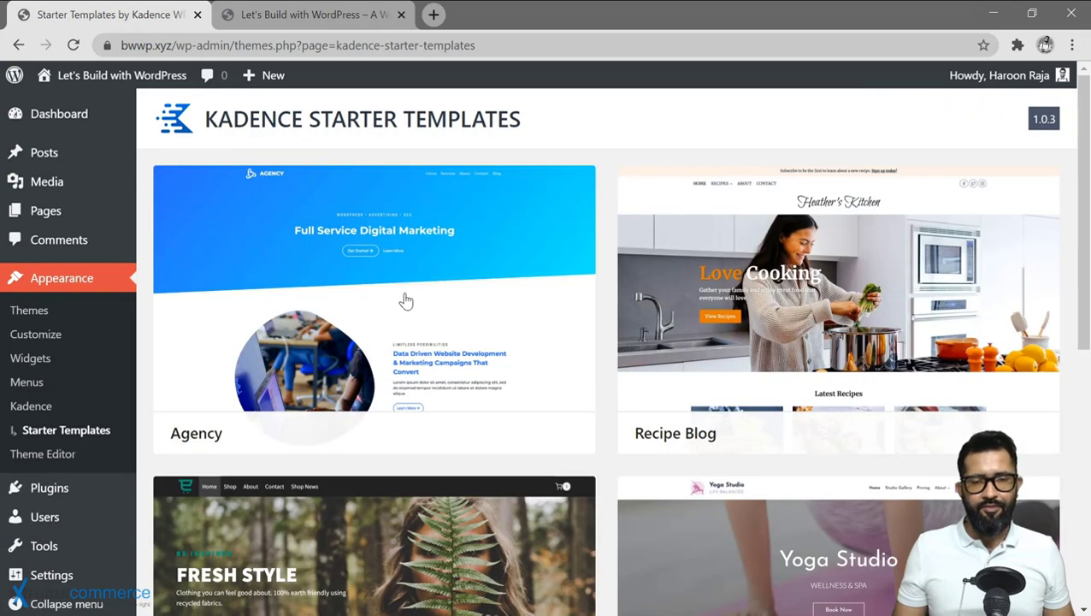
scroll(457, 301, "down", 6)
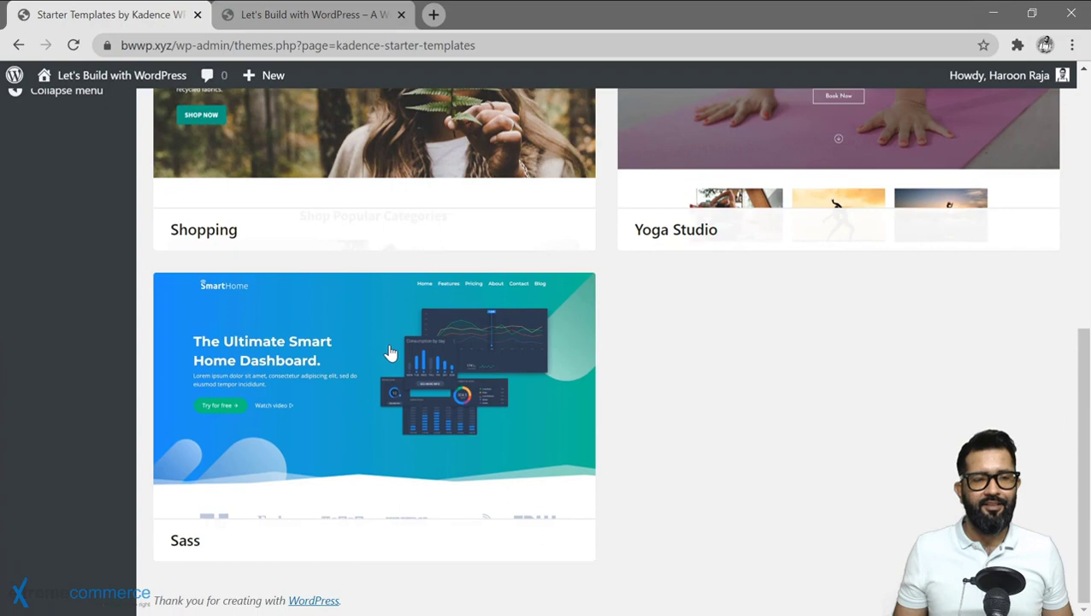
left_click(435, 366)
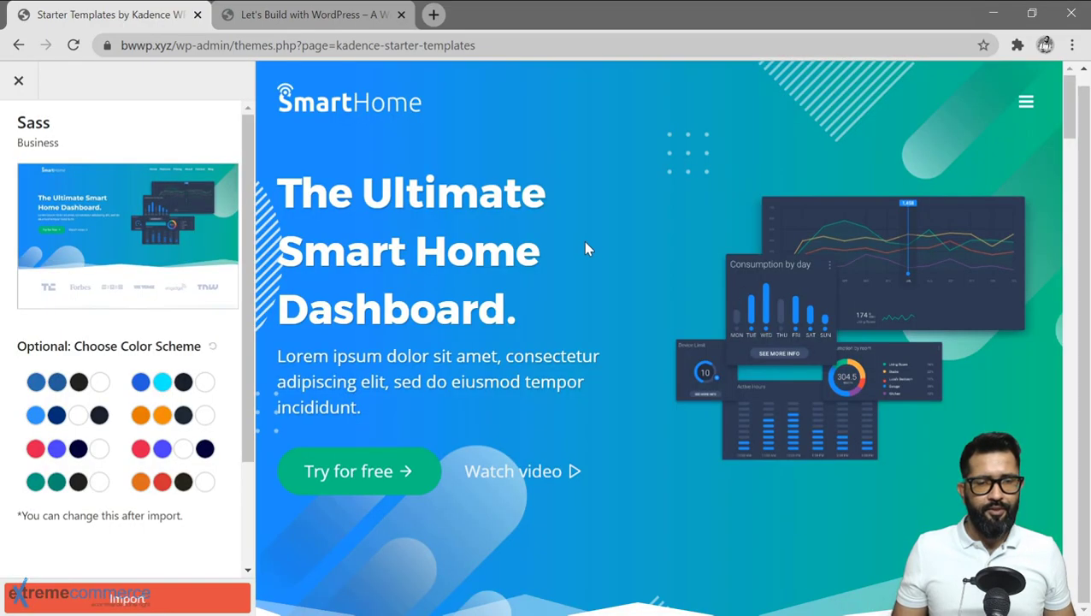
scroll(585, 248, "down", 10)
scroll(585, 248, "up", 8)
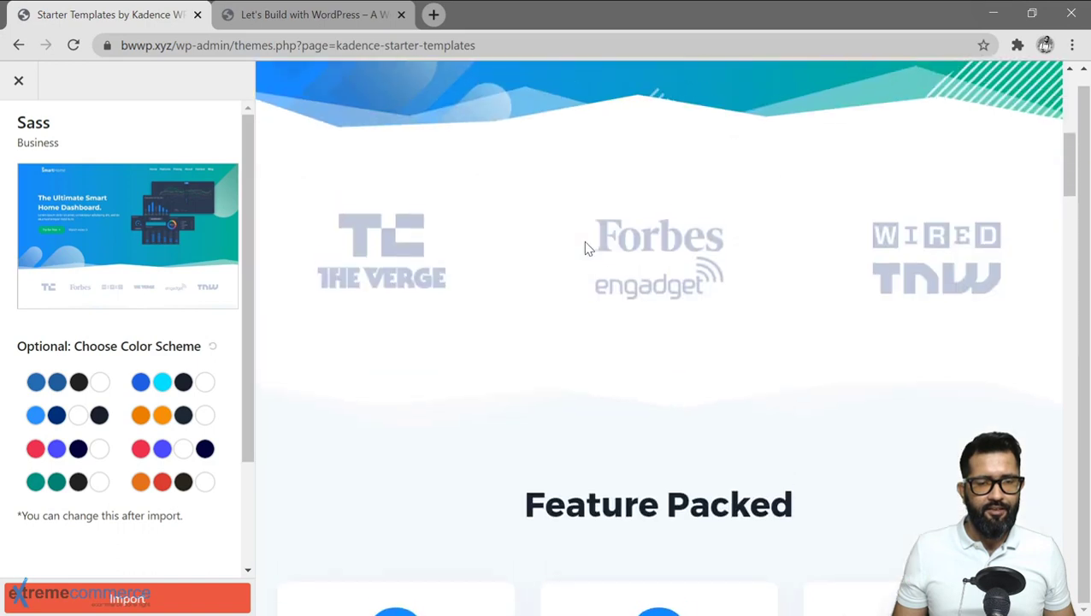
scroll(585, 248, "up", 4)
Try several colour schemes on the Sass template and choose the blue, cyan, black and white palette.
left_click(79, 389)
left_click(77, 417)
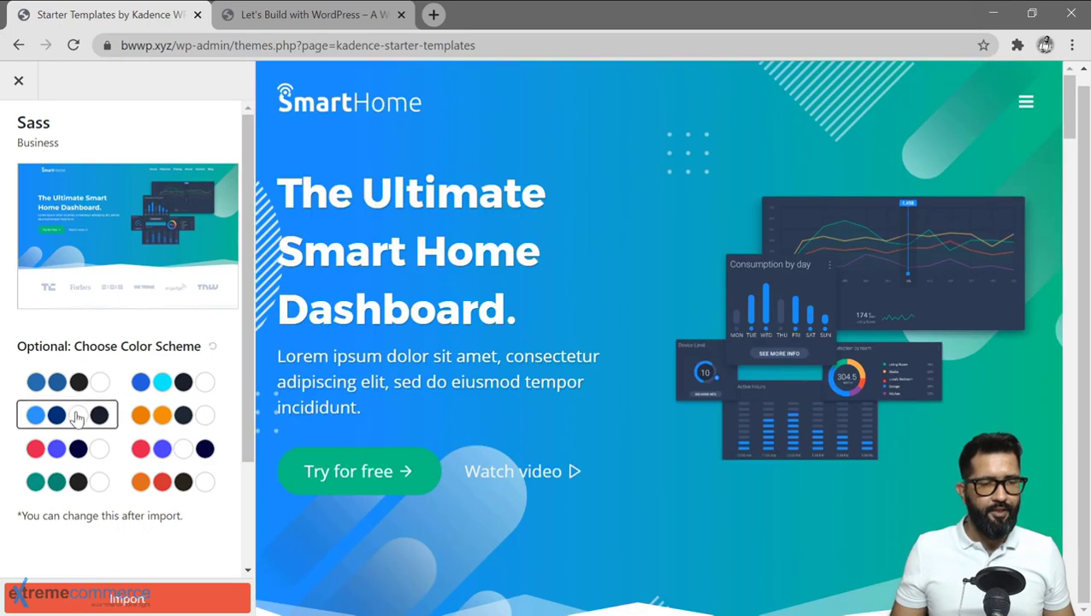
left_click(78, 448)
left_click(183, 389)
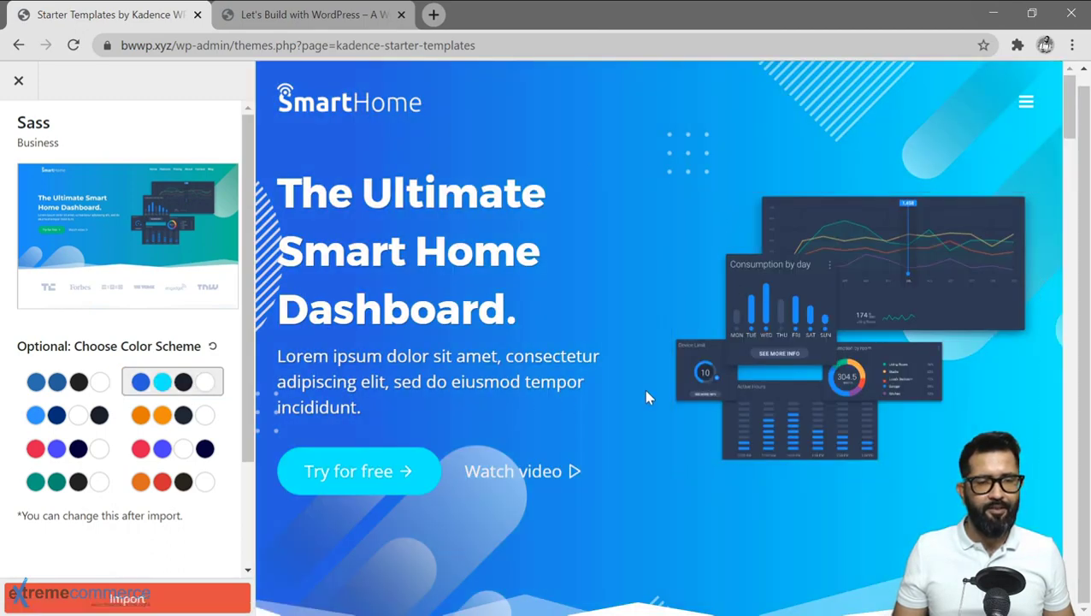
left_click(171, 482)
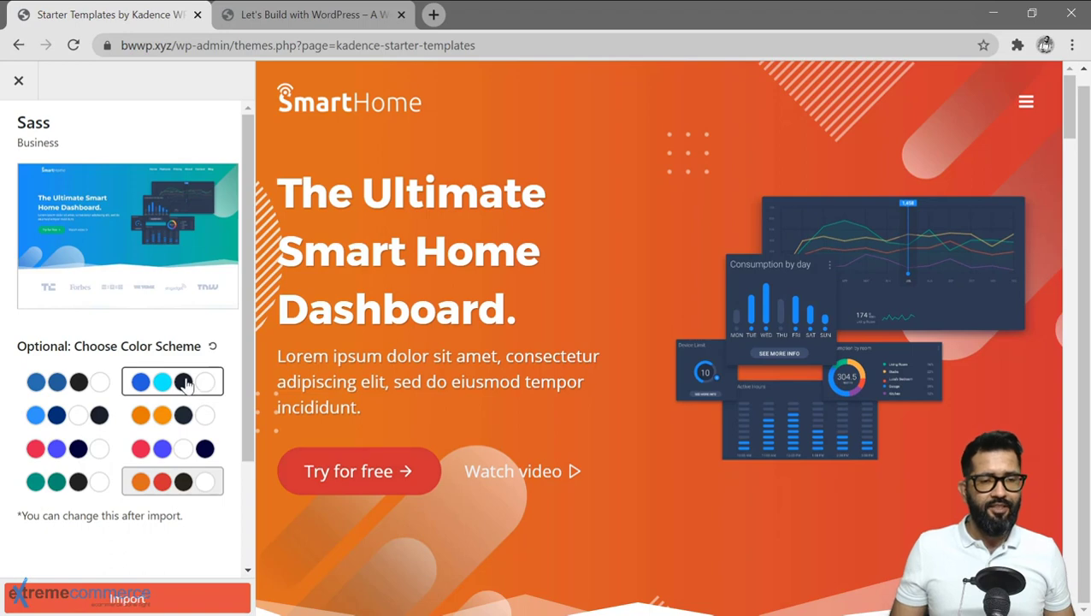
left_click(185, 384)
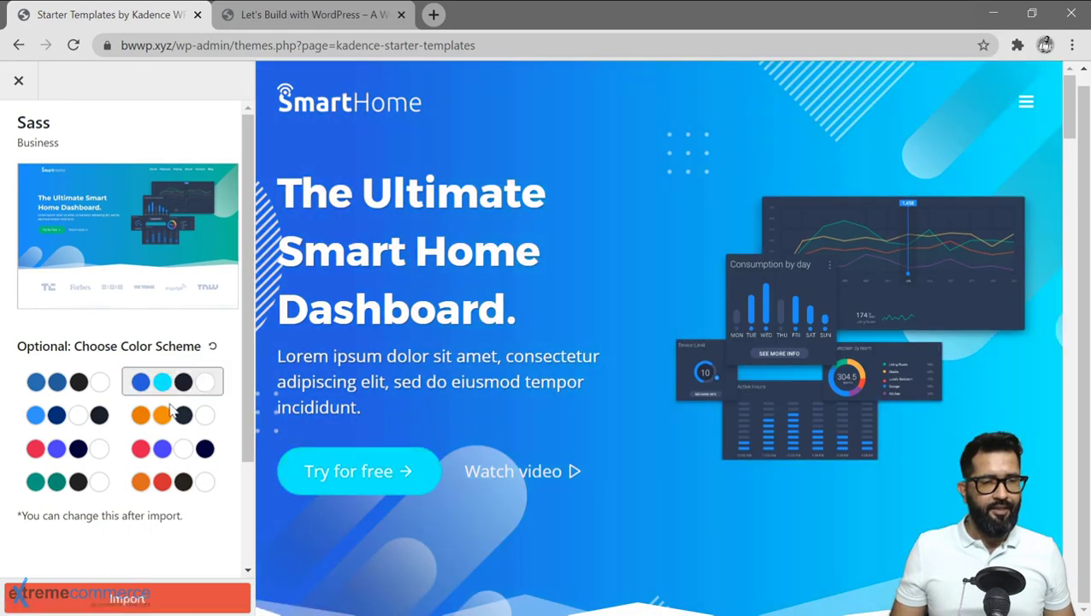
Import the Sass starter template with its Kadence Blocks plugin and the selected colour palette.
left_click(121, 597)
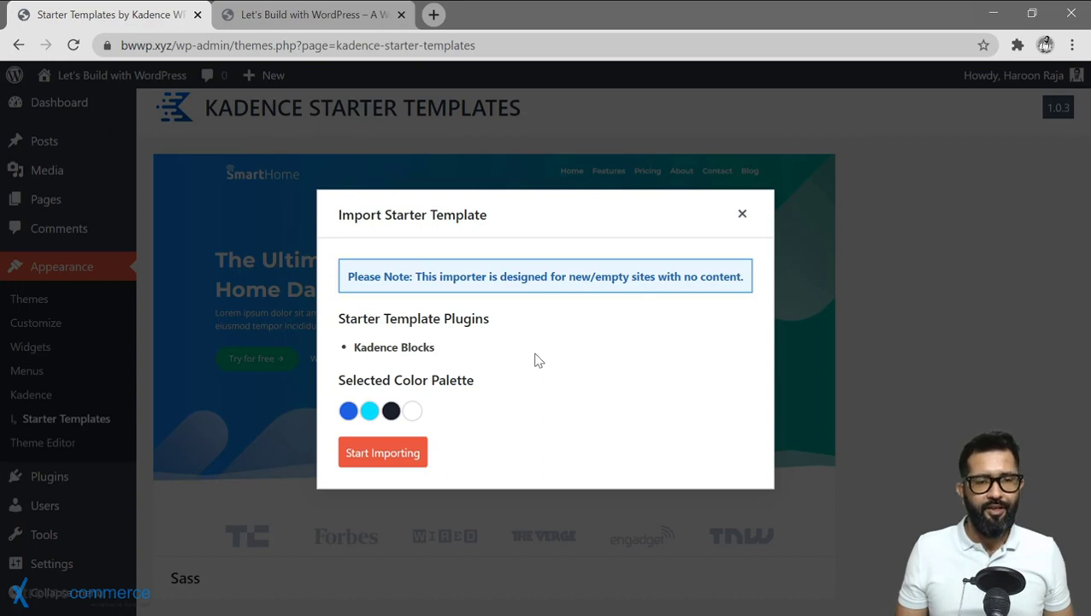
left_click(382, 454)
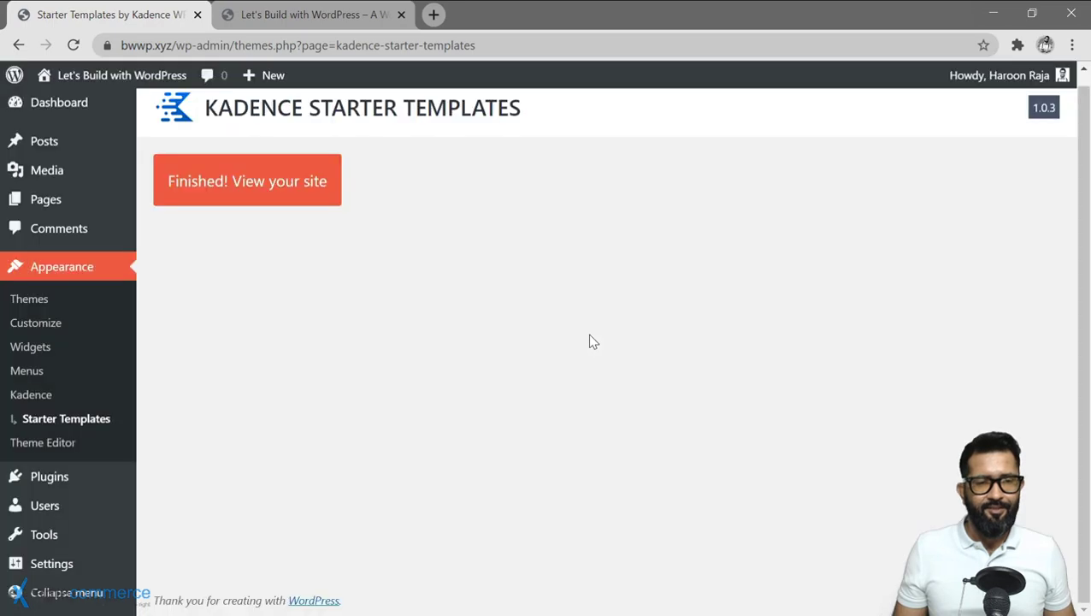
Open the imported site in a new tab and examine its home page from the header down to the pricing section.
right_click(261, 185)
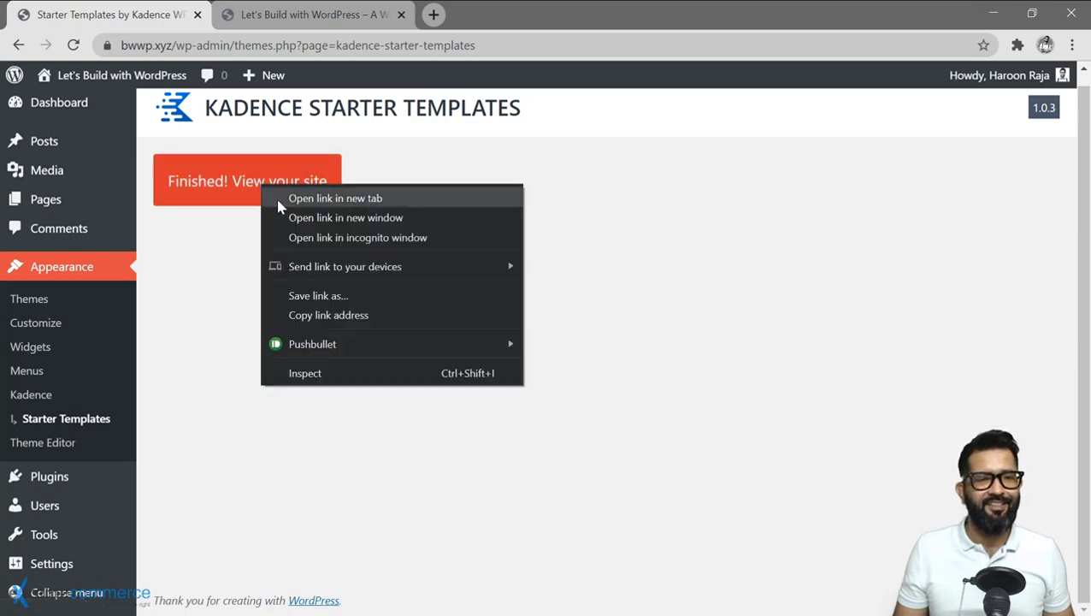
left_click(335, 198)
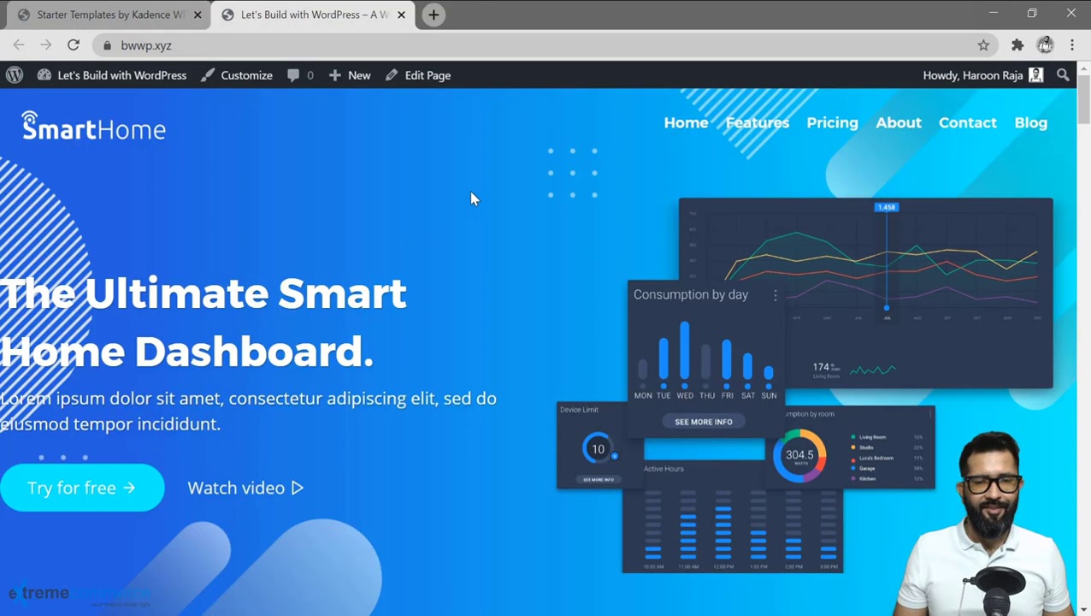
scroll(468, 190, "down", 6)
scroll(475, 198, "down", 3)
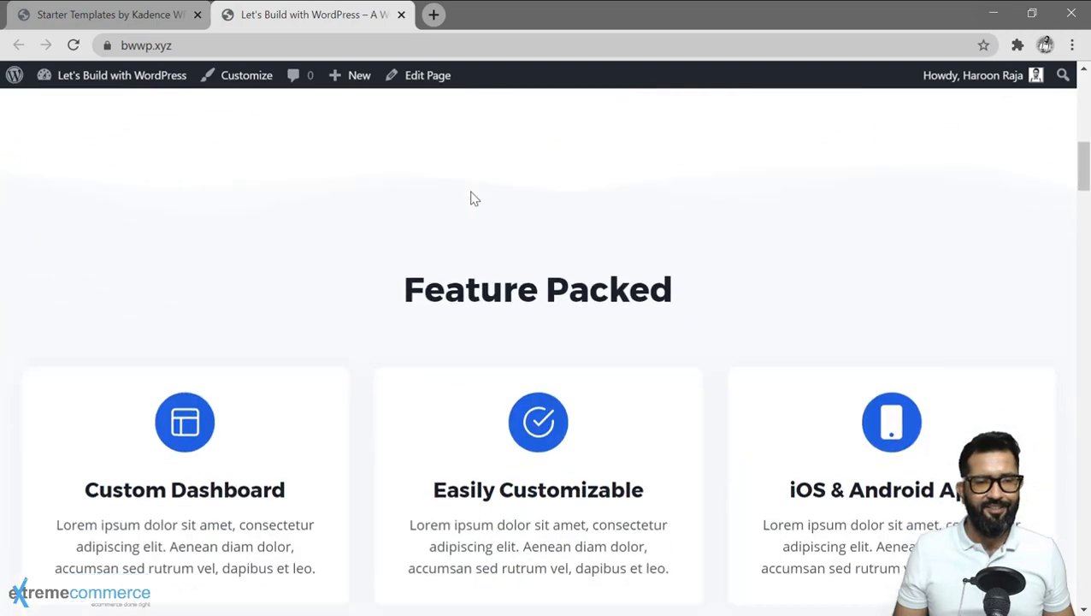
scroll(475, 199, "down", 15)
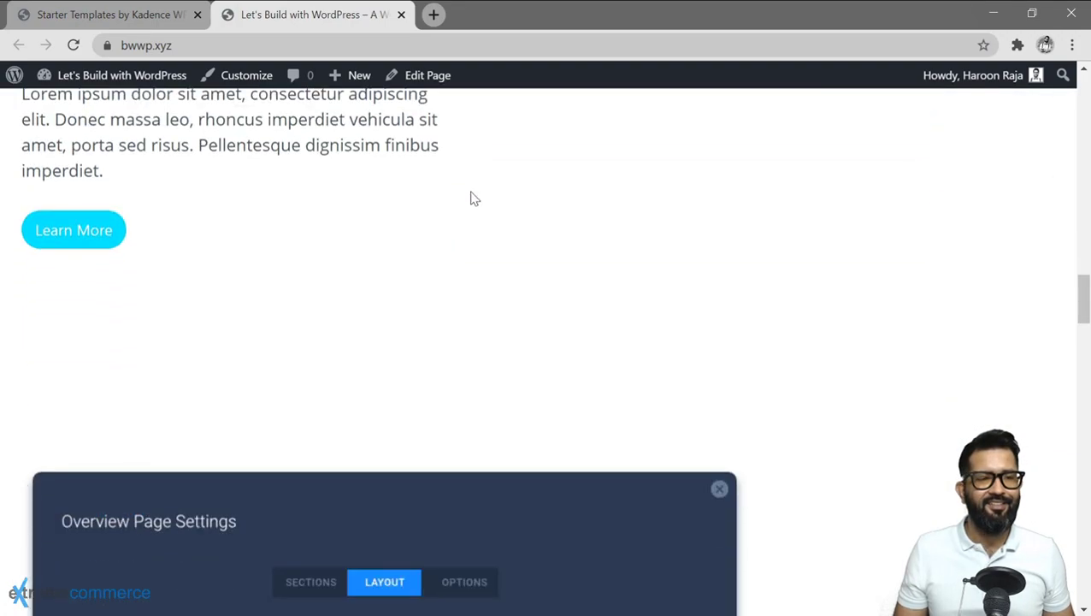
scroll(472, 199, "down", 15)
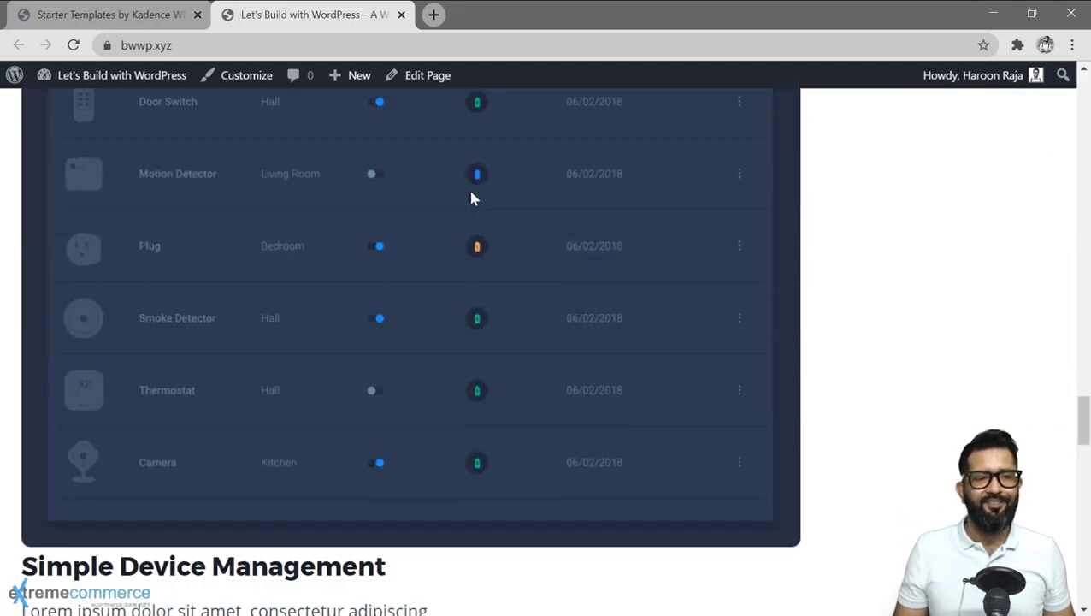
scroll(472, 198, "down", 12)
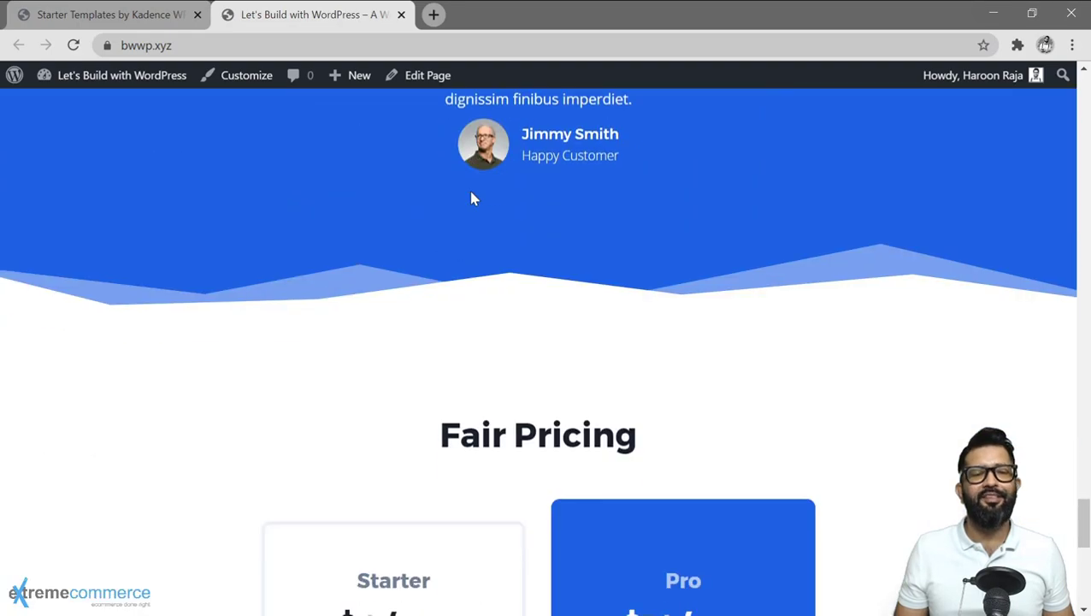
scroll(475, 199, "down", 2)
scroll(475, 199, "up", 6)
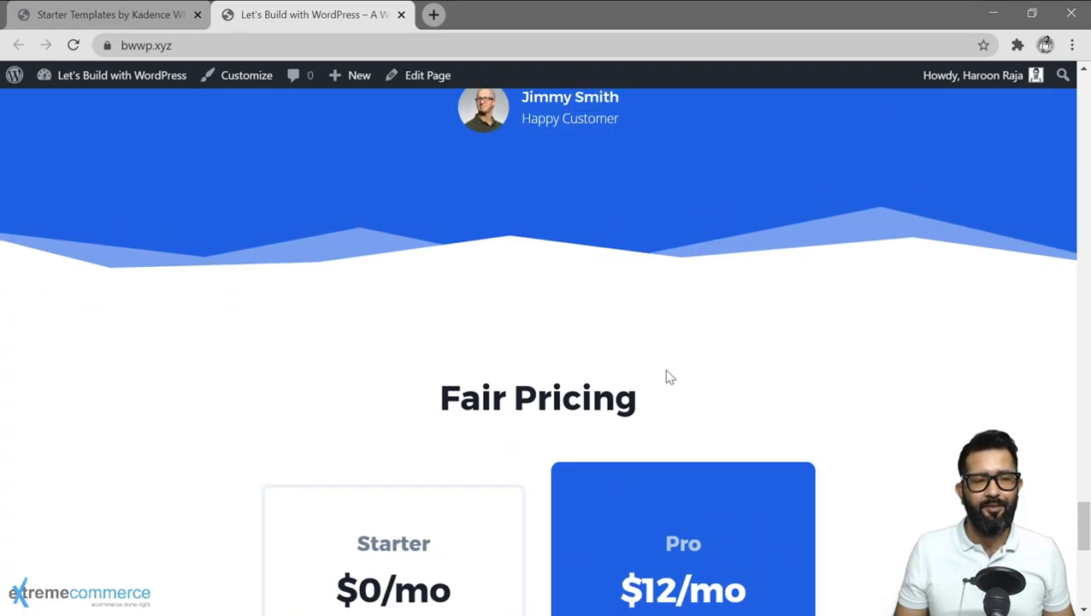
scroll(475, 202, "down", 4)
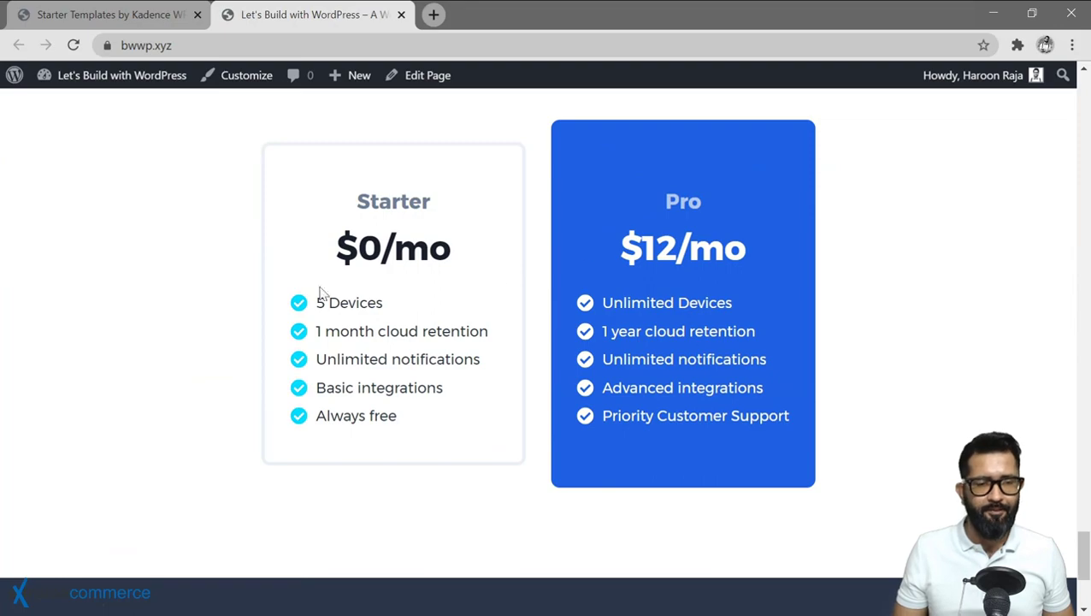
scroll(614, 357, "down", 4)
scroll(615, 356, "up", 5)
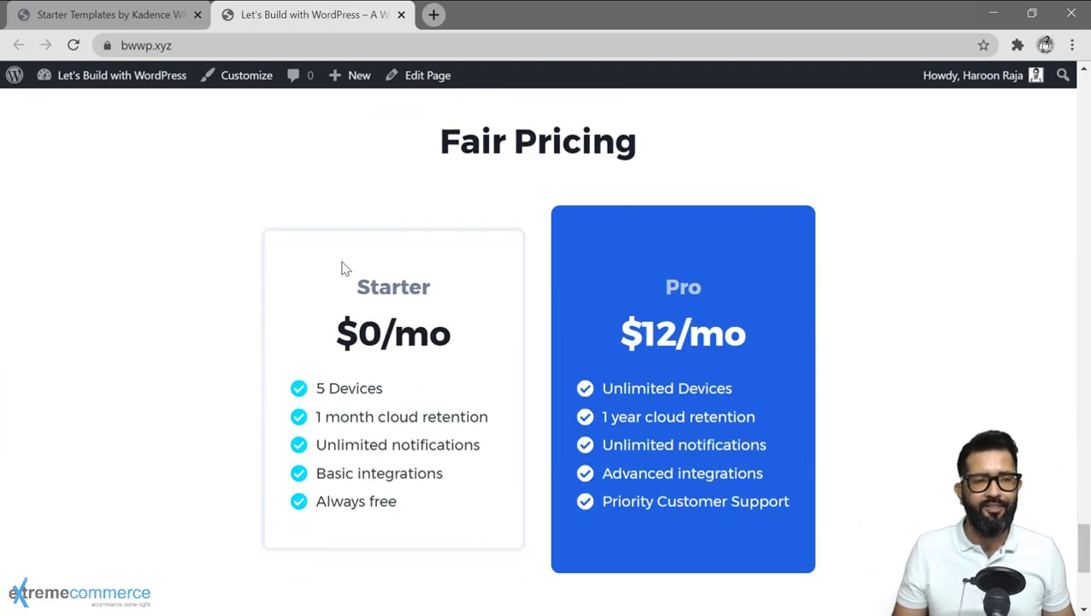
scroll(455, 306, "up", 15)
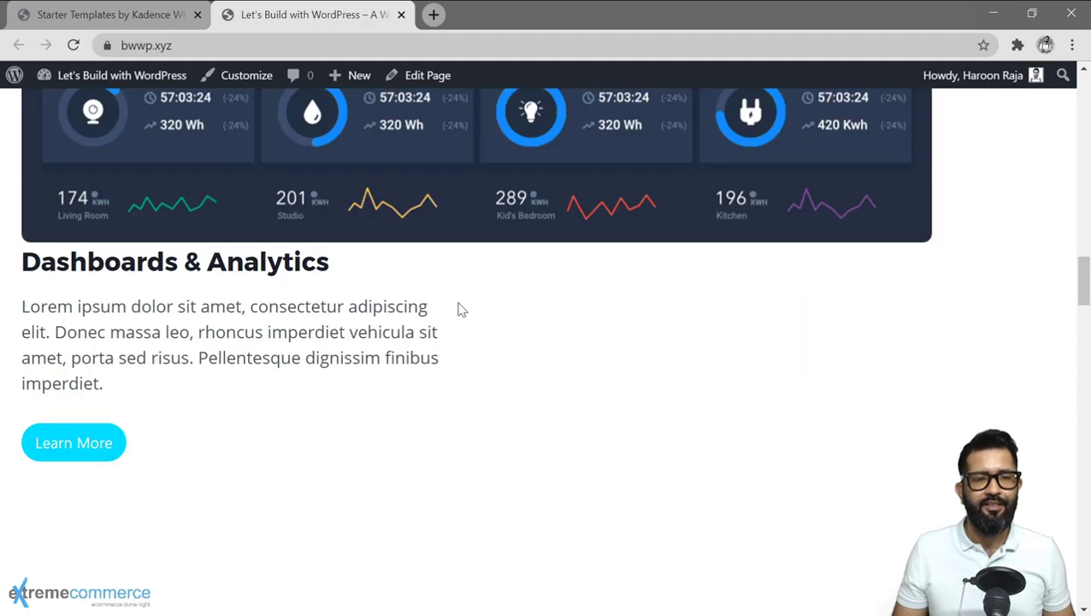
scroll(479, 256, "up", 15)
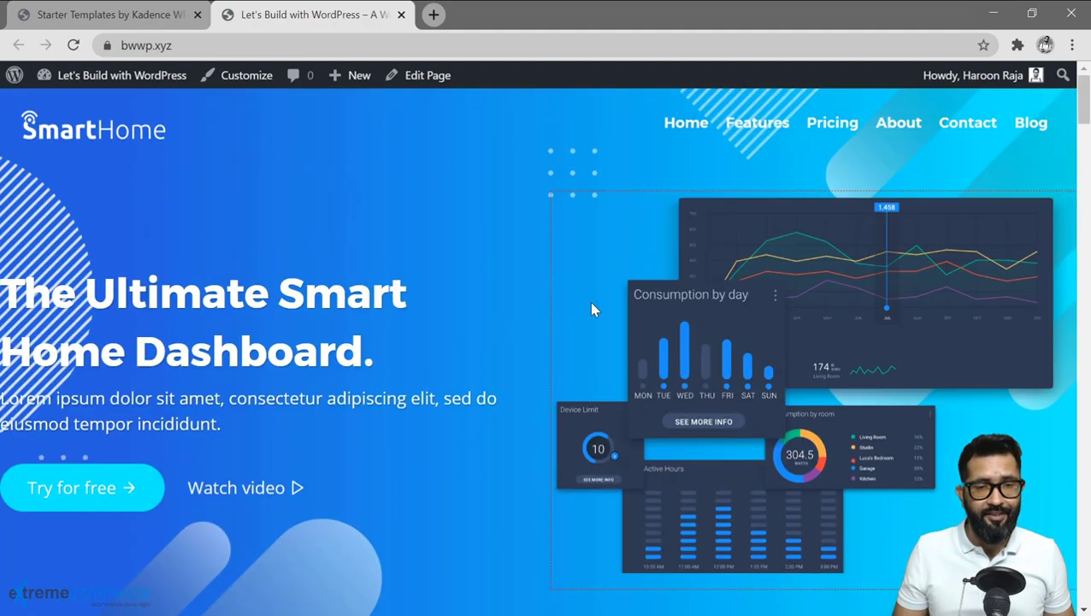
Open the site's Features page and look through its content.
left_click(757, 124)
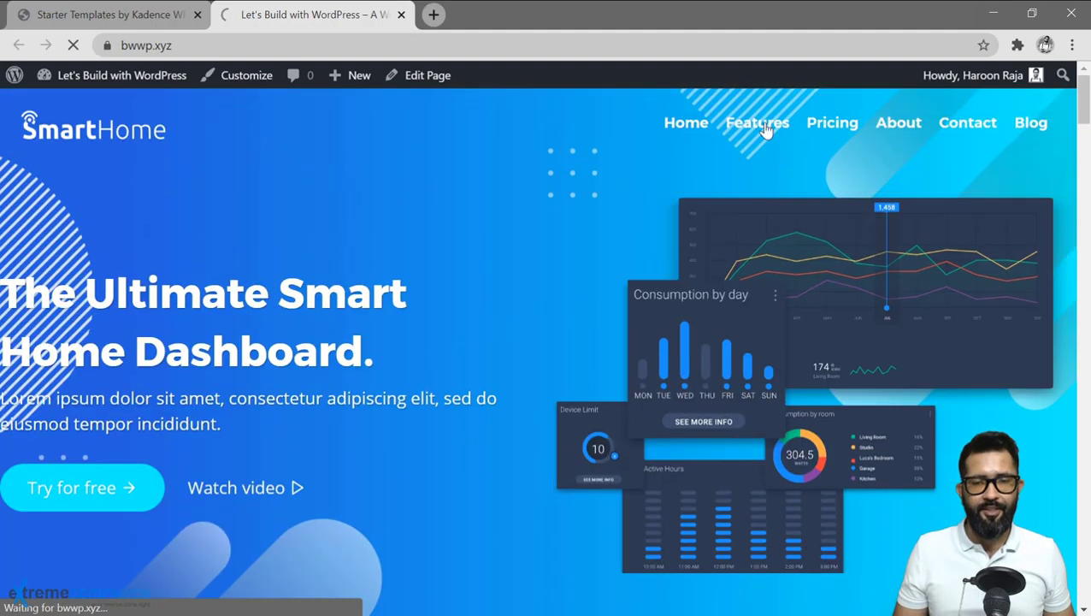
scroll(594, 282, "up", 10)
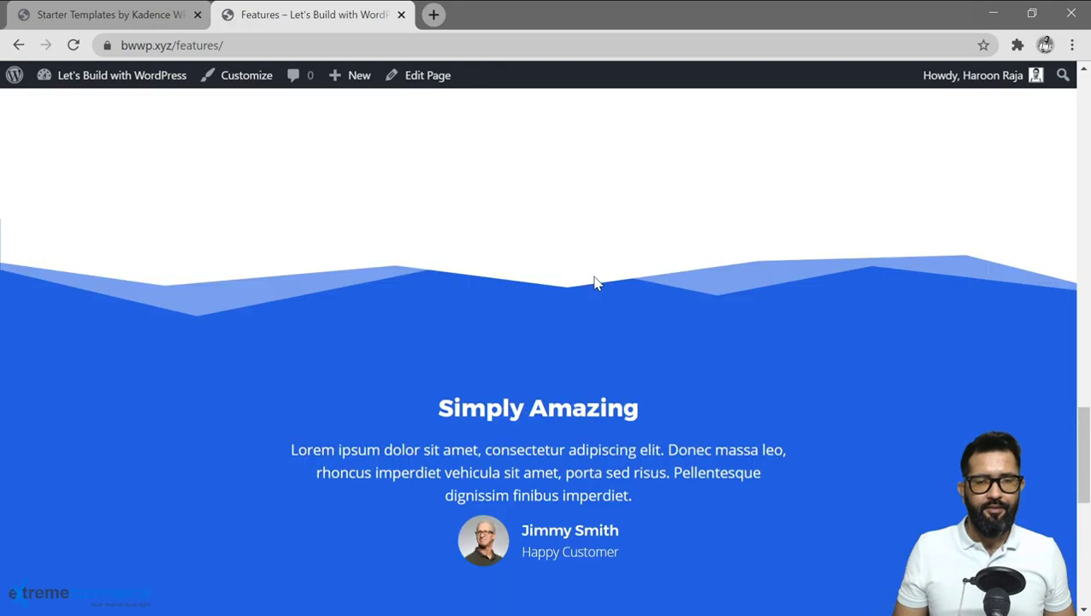
scroll(753, 187, "up", 5)
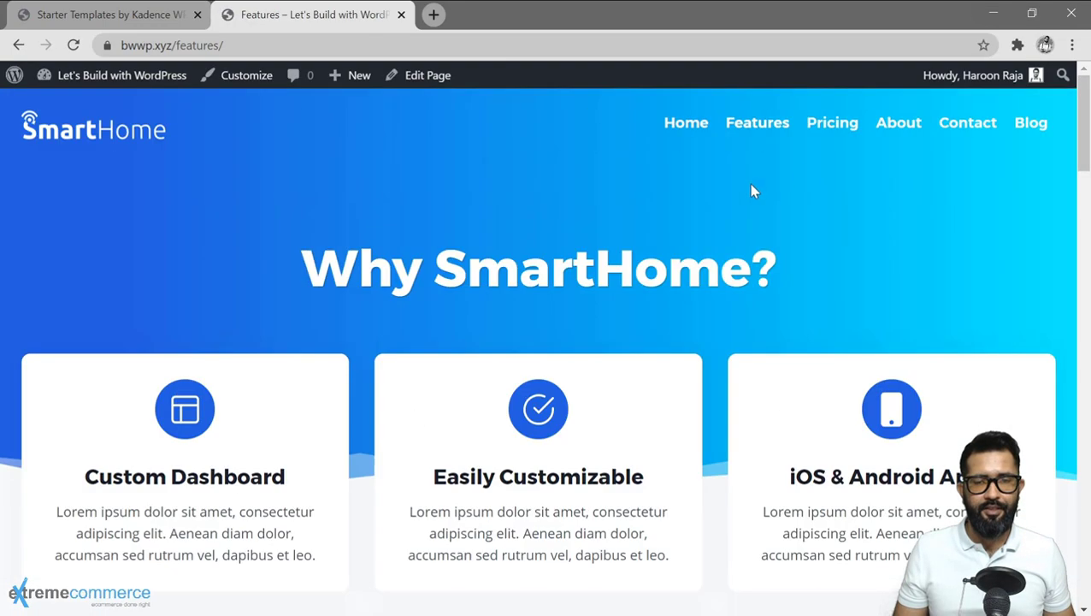
Open the site's Pricing page and examine its plans, FAQs and testimonial section.
left_click(853, 128)
scroll(587, 200, "down", 2)
scroll(587, 202, "down", 12)
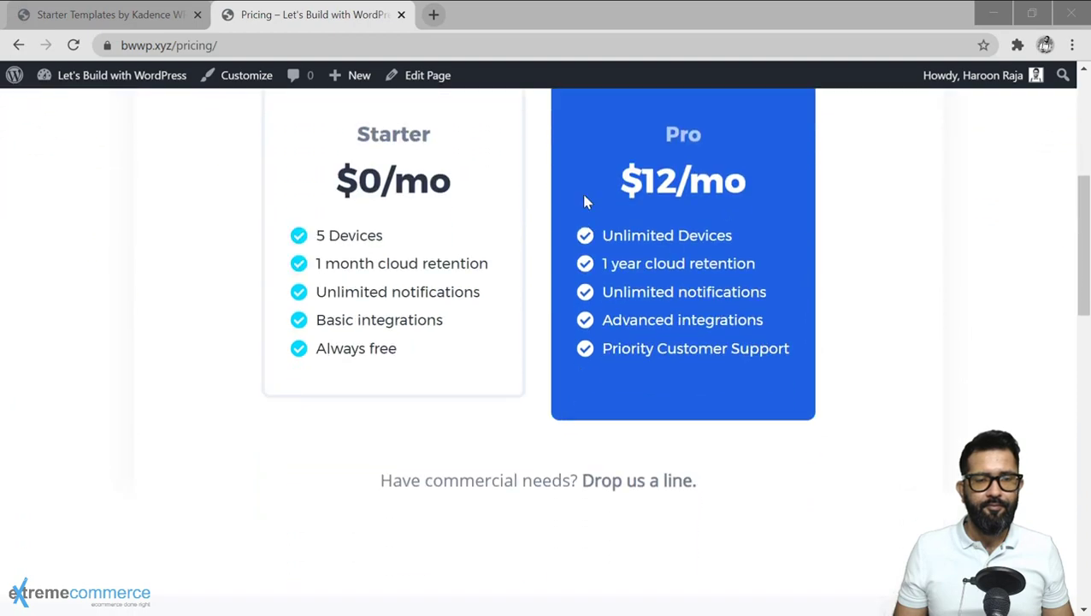
scroll(731, 322, "up", 2)
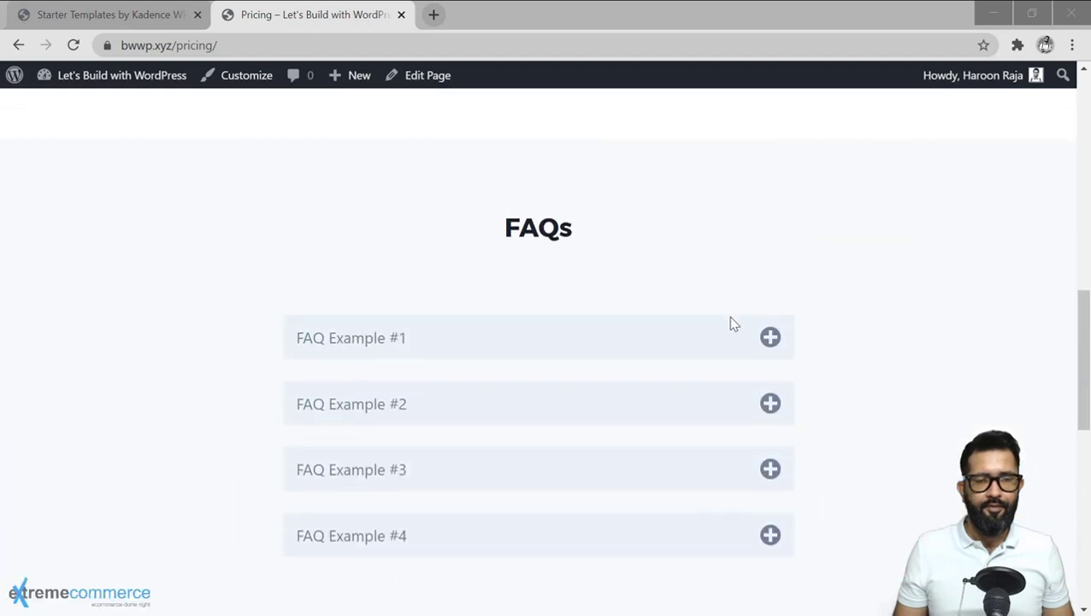
scroll(731, 309, "down", 8)
scroll(735, 308, "down", 3)
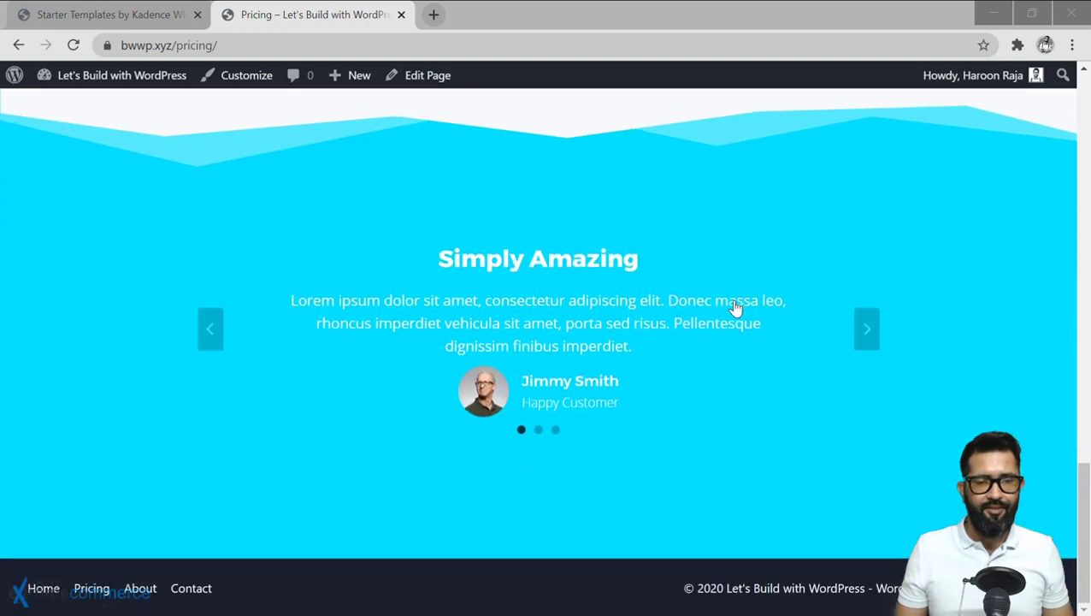
scroll(736, 309, "up", 20)
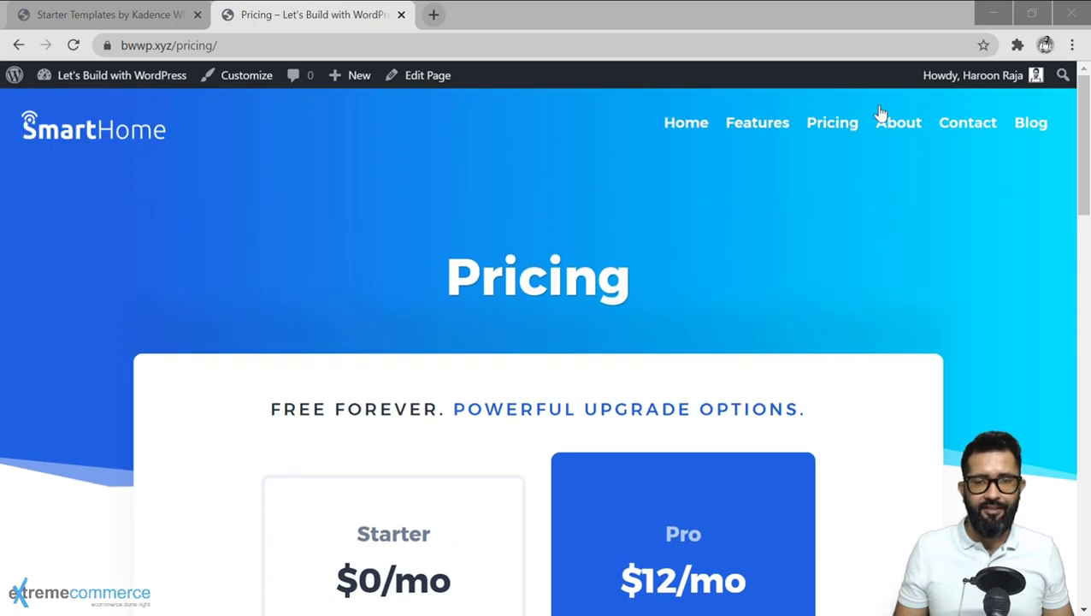
Open the About page and look through its introduction, team members and Our Values section.
left_click(887, 121)
scroll(637, 250, "down", 4)
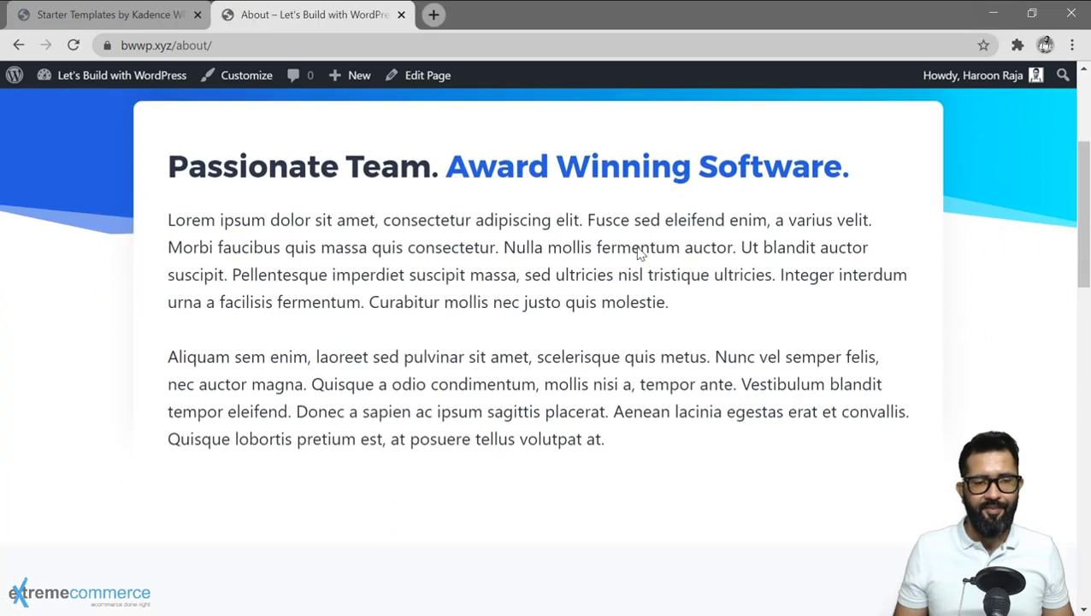
scroll(637, 250, "down", 7)
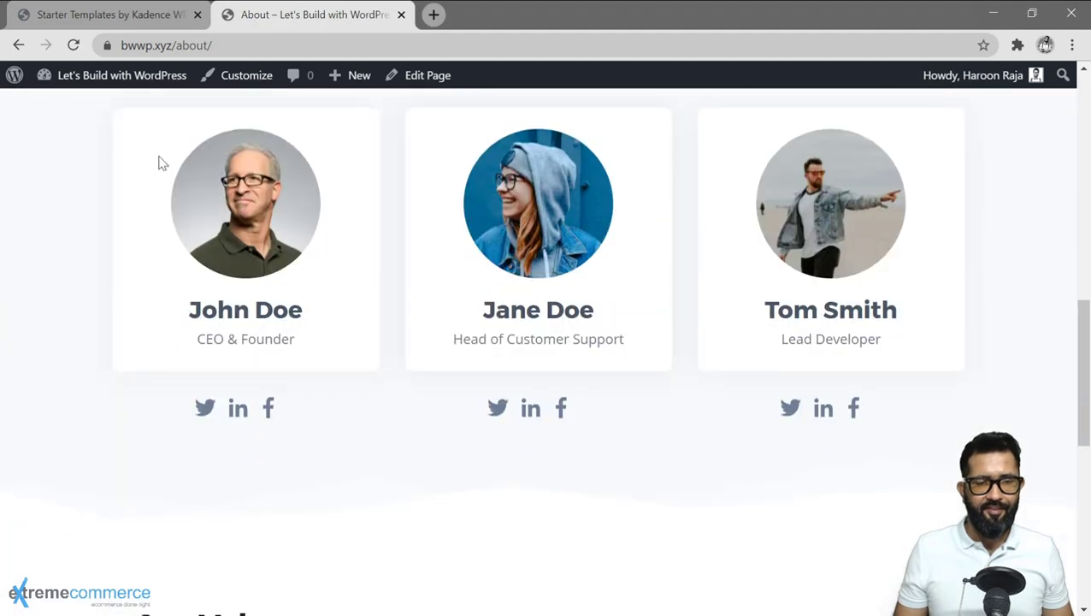
scroll(756, 364, "down", 3)
scroll(574, 345, "down", 4)
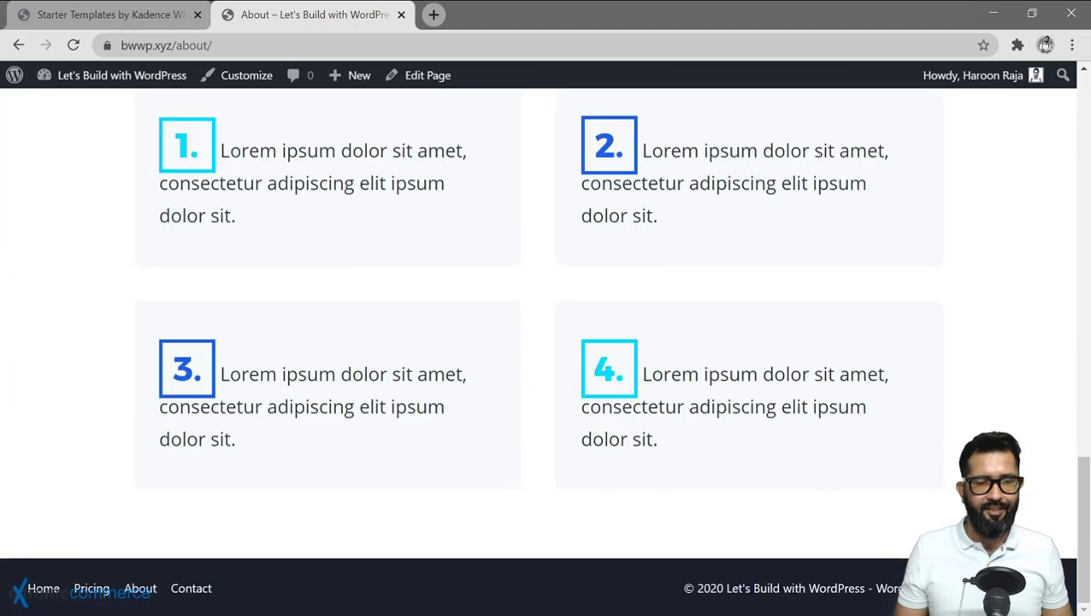
scroll(436, 306, "up", 2)
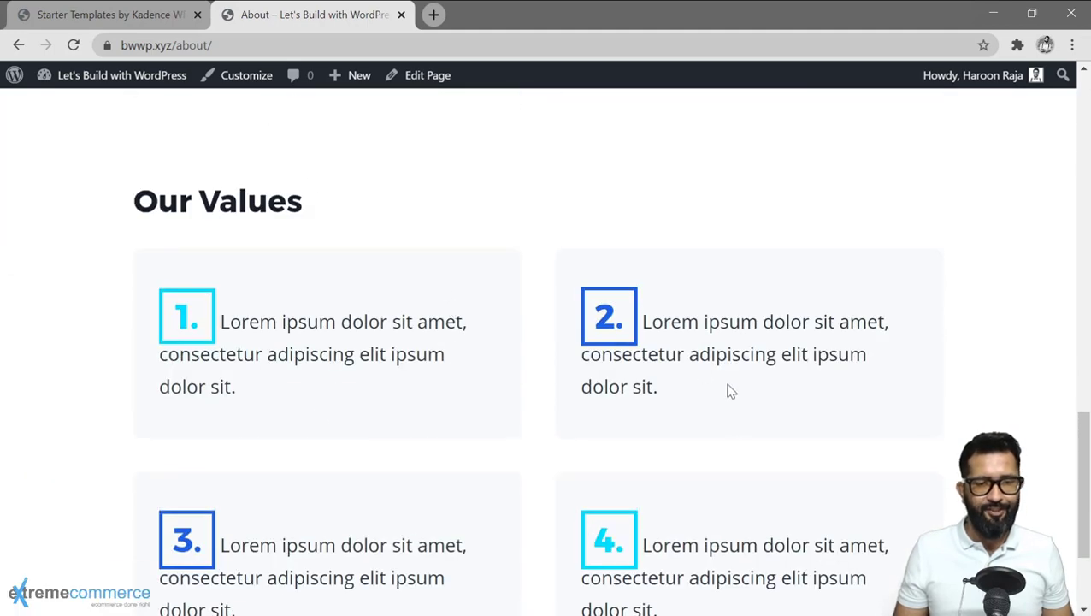
scroll(731, 391, "down", 2)
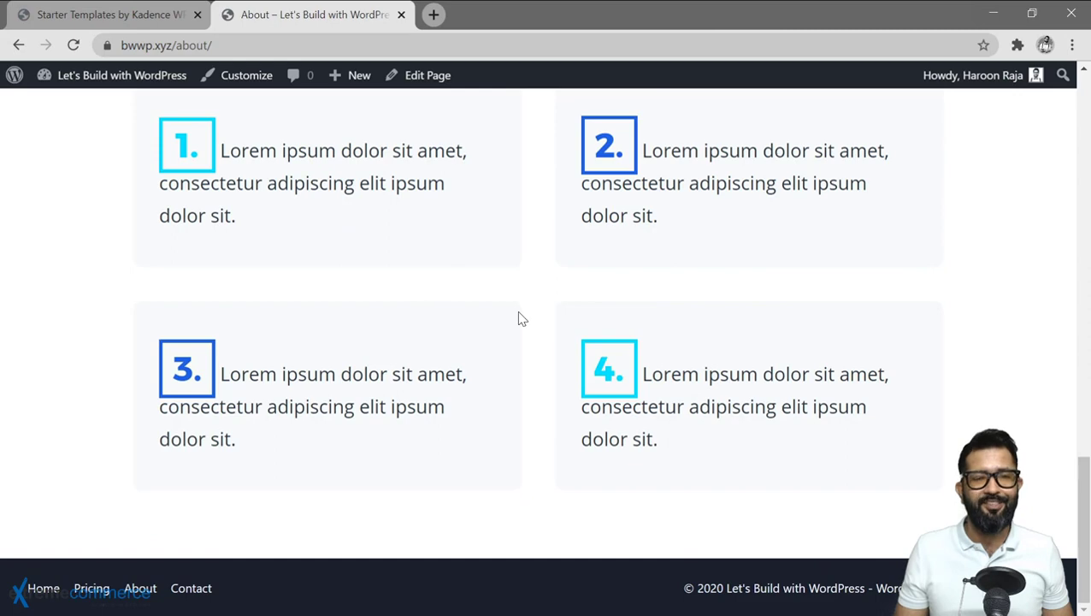
scroll(560, 350, "up", 15)
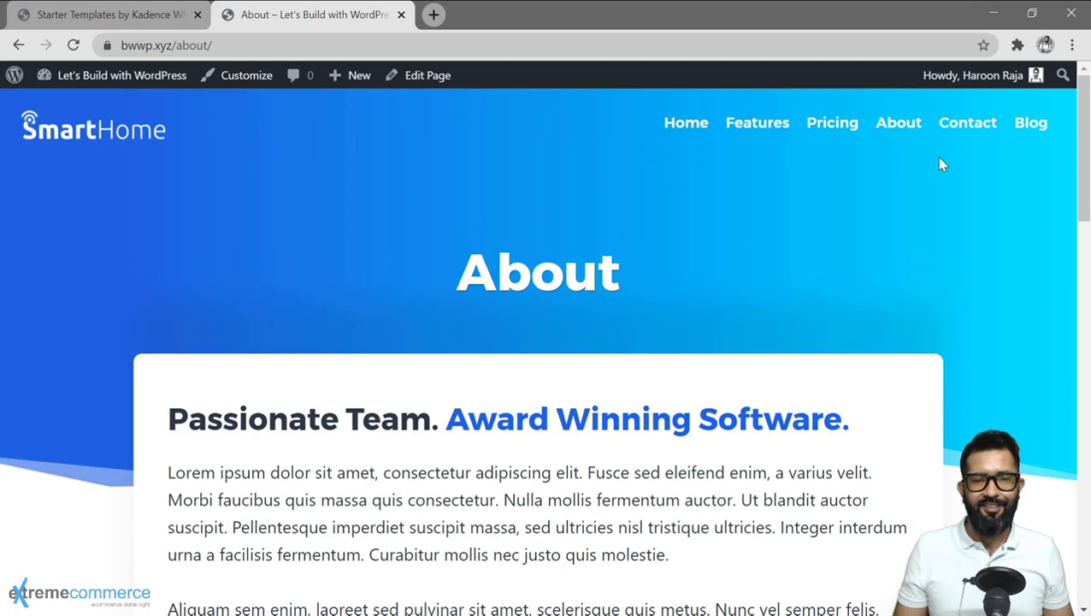
Open the Contact page and examine its message form, logo row and support boxes.
left_click(966, 128)
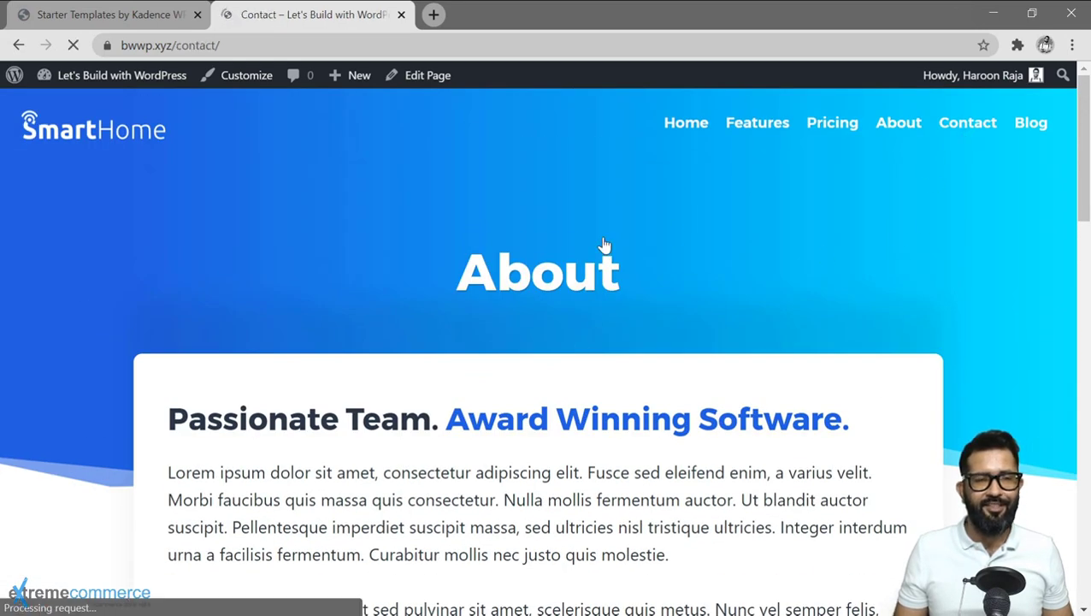
scroll(602, 239, "down", 2)
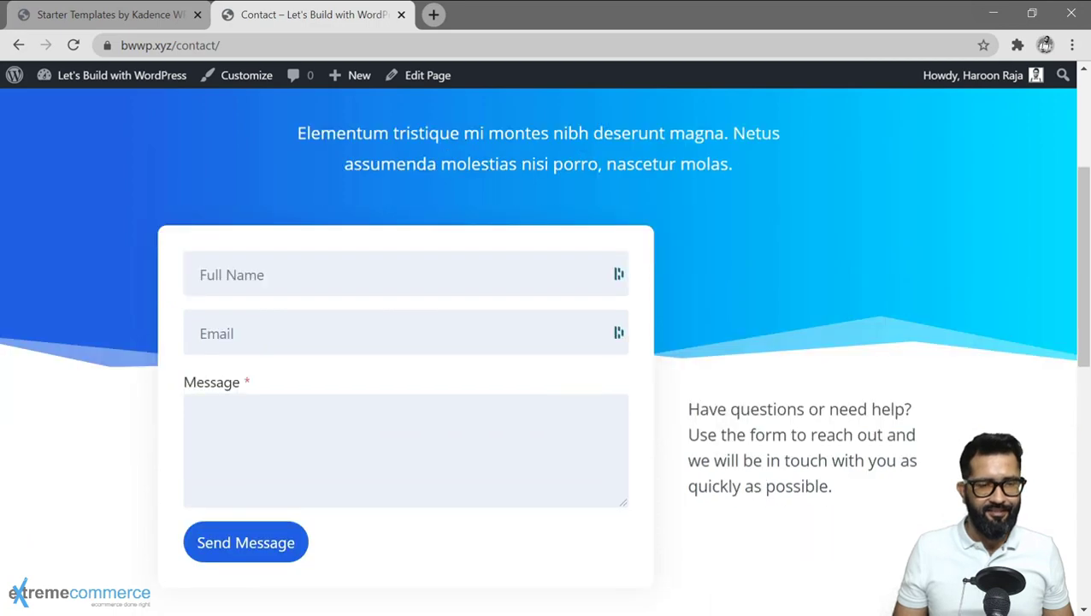
scroll(602, 239, "down", 2)
scroll(453, 405, "up", 1)
scroll(469, 379, "down", 7)
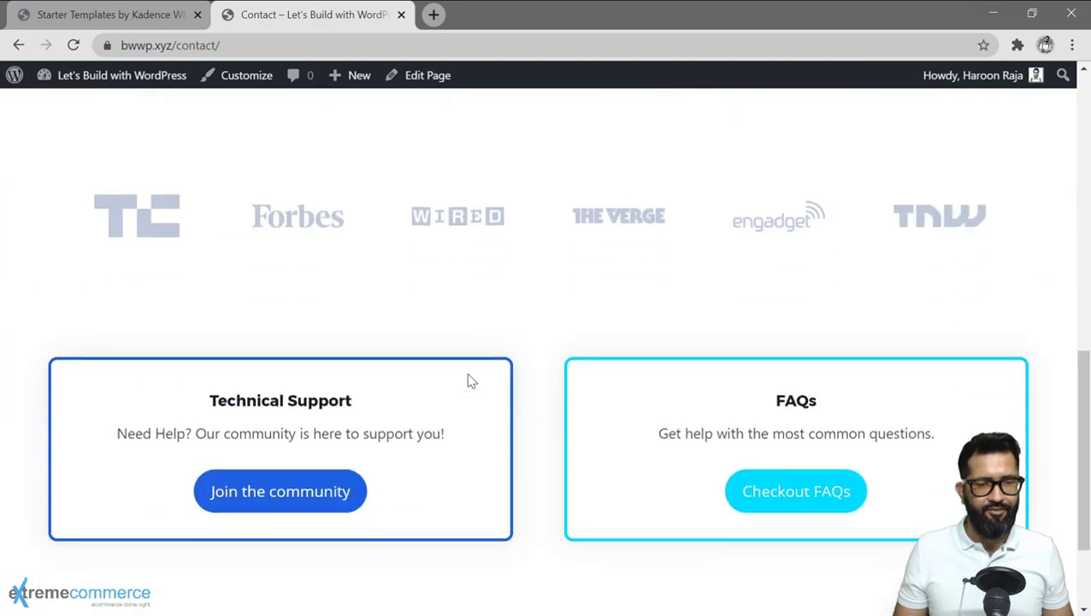
scroll(468, 378, "up", 10)
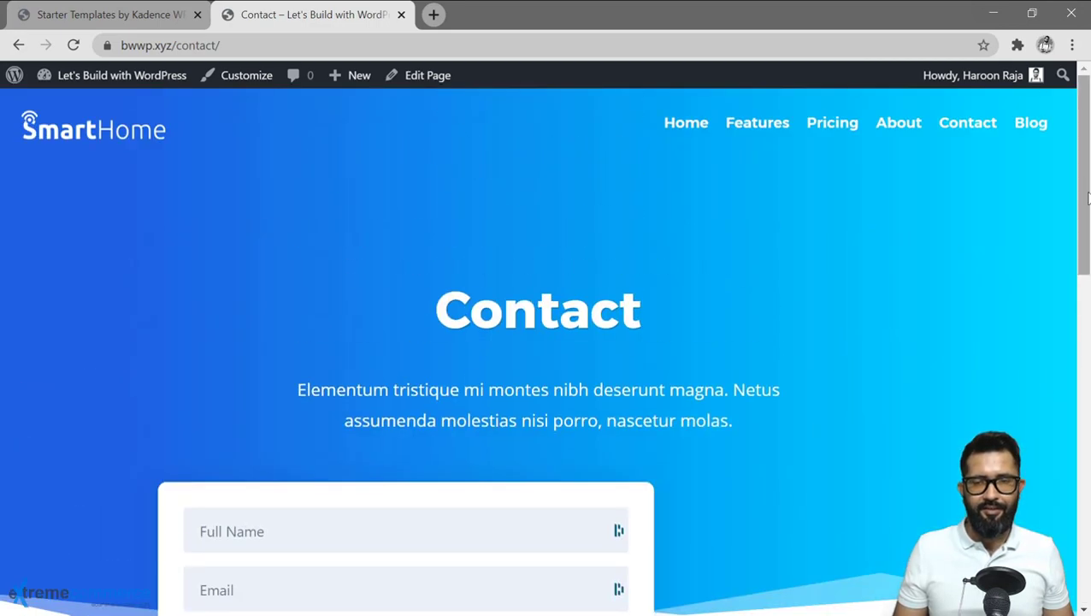
Open the Blog page and look through its list of sample posts.
left_click(1031, 129)
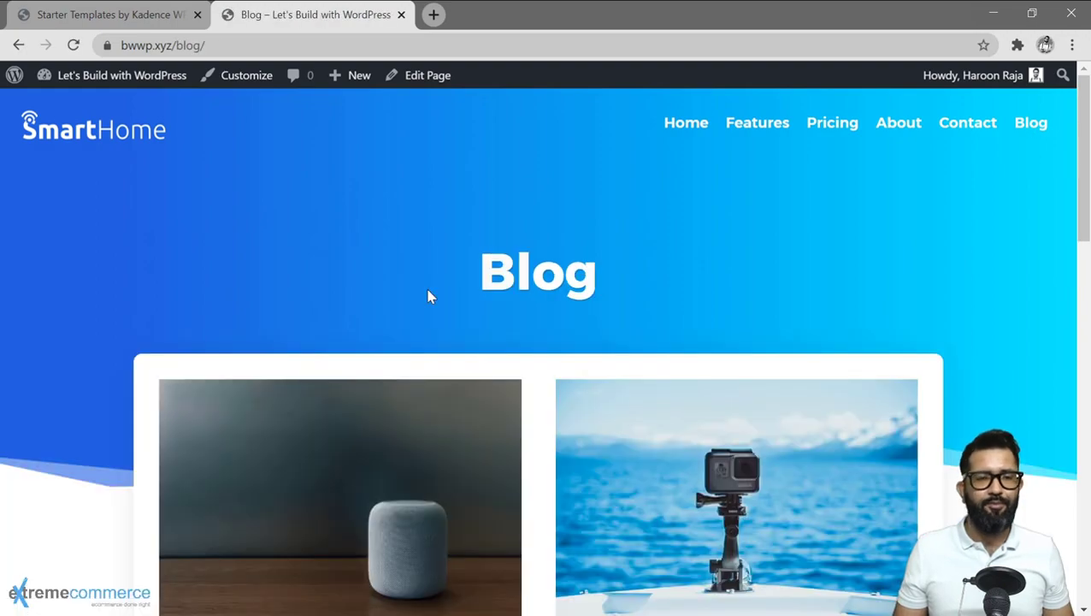
scroll(429, 296, "down", 3)
scroll(429, 296, "down", 1)
scroll(726, 312, "down", 7)
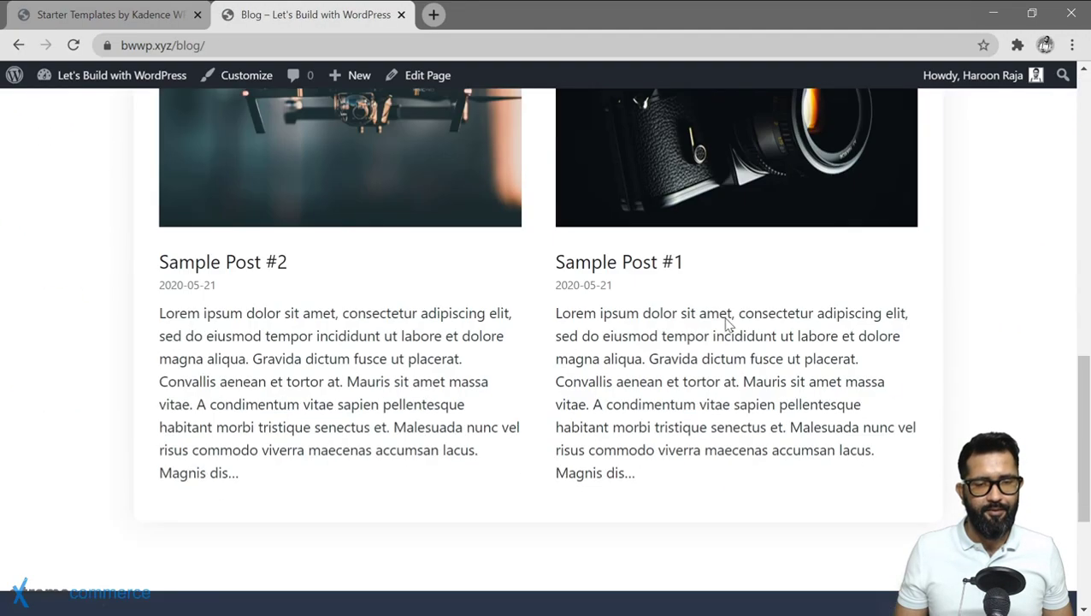
scroll(726, 319, "up", 5)
scroll(534, 408, "up", 5)
scroll(341, 505, "down", 2)
Open the blog post Sample Posts #4 and examine its layout down to the Similar Posts section.
left_click(227, 399)
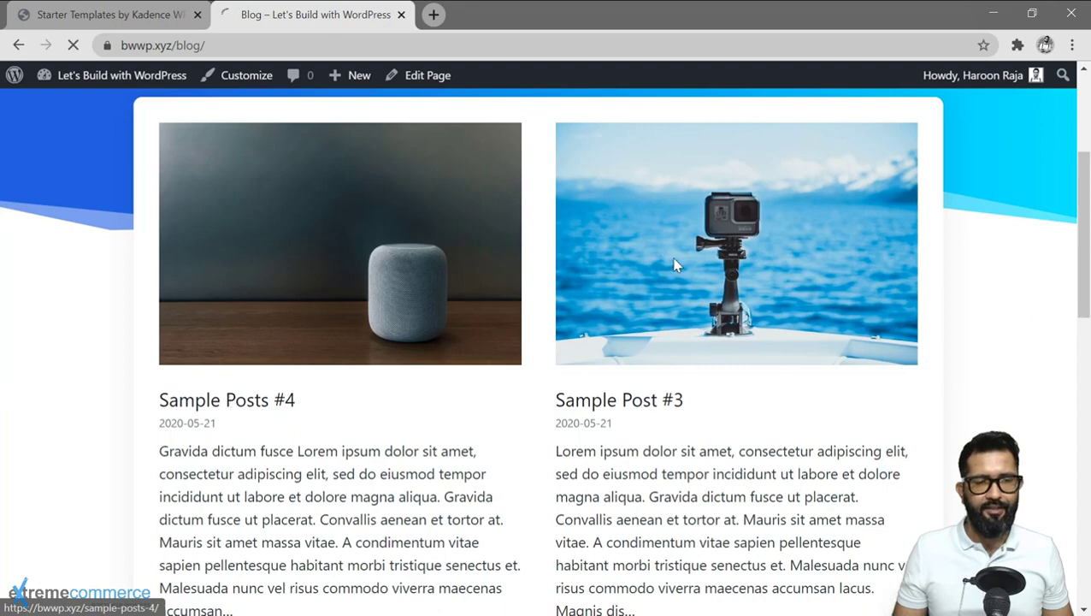
scroll(679, 291, "down", 5)
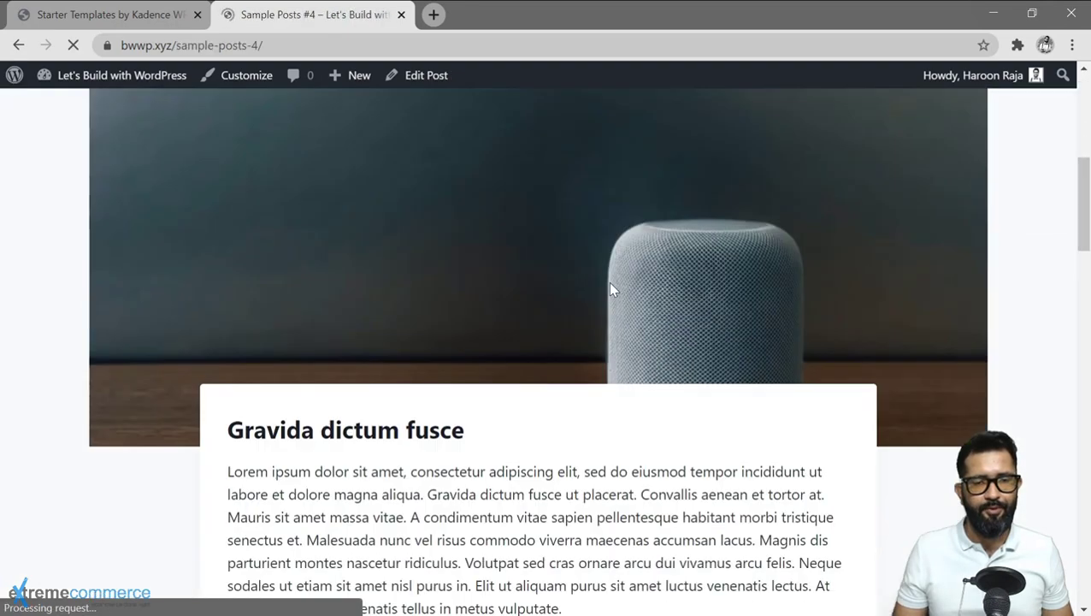
scroll(516, 370, "down", 15)
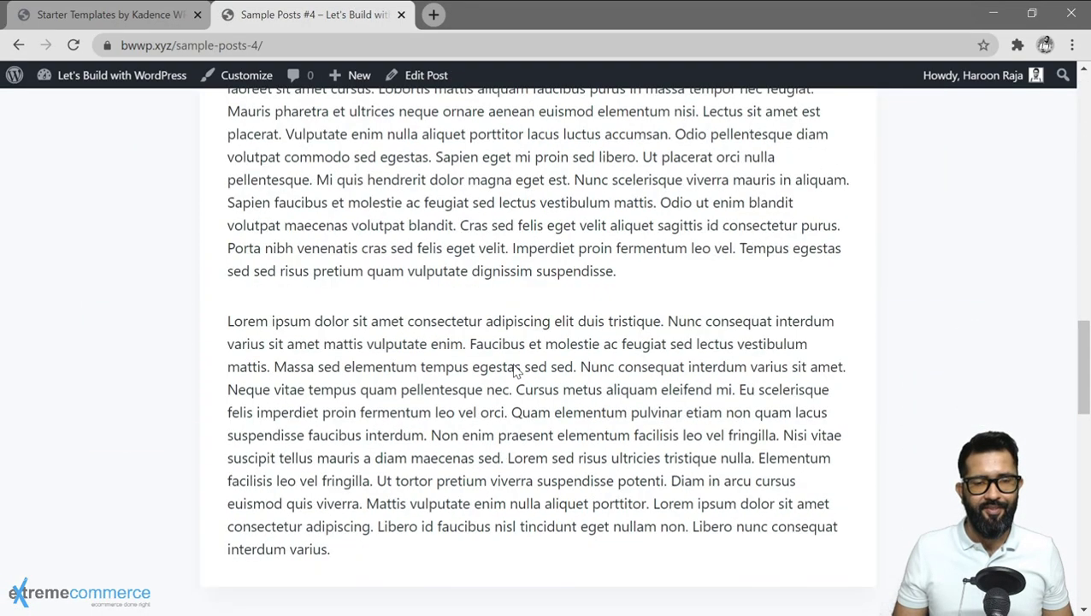
scroll(538, 136, "up", 8)
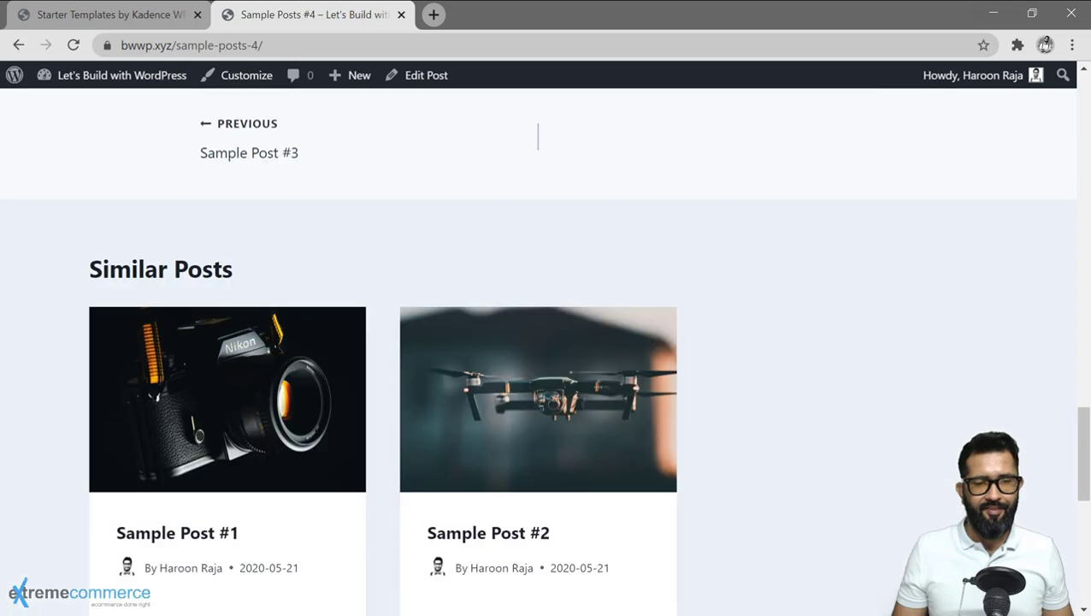
scroll(604, 311, "up", 12)
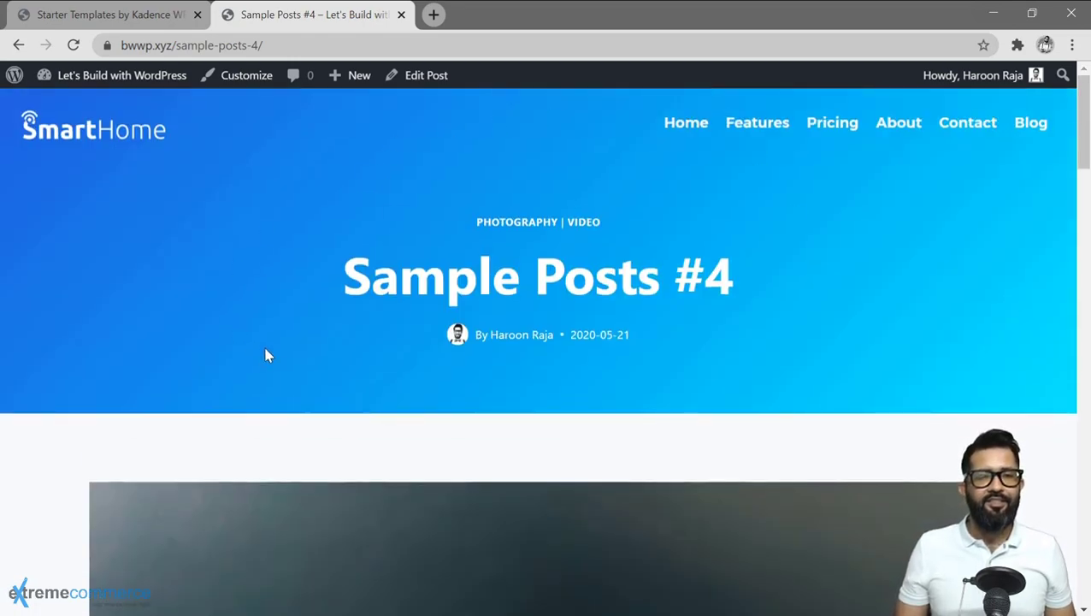
Return to the WordPress dashboard, open the theme Customizer and look over its available sections.
left_click(134, 19)
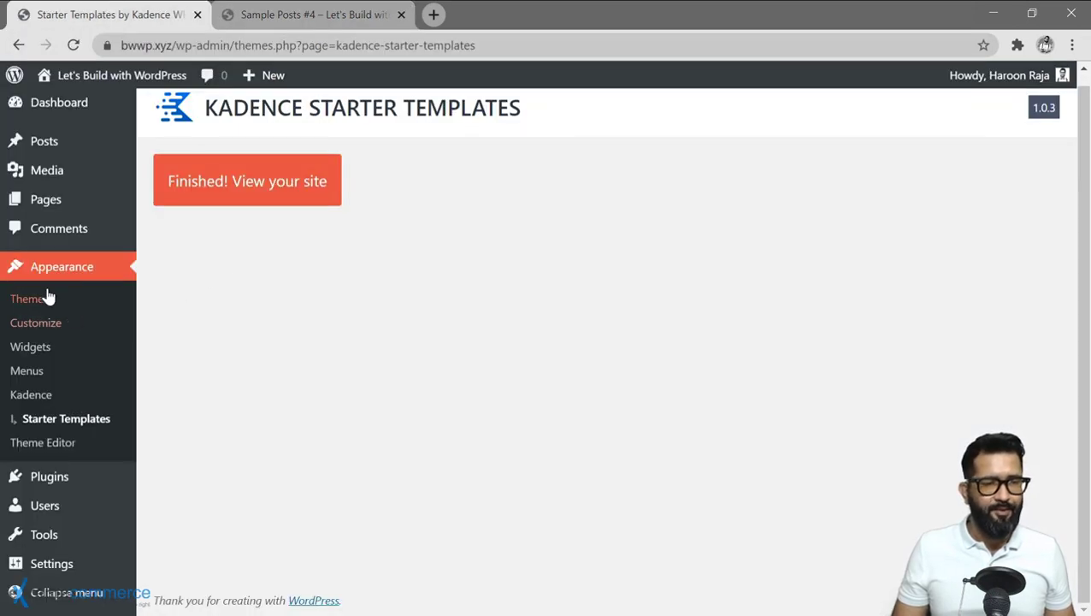
left_click(39, 326)
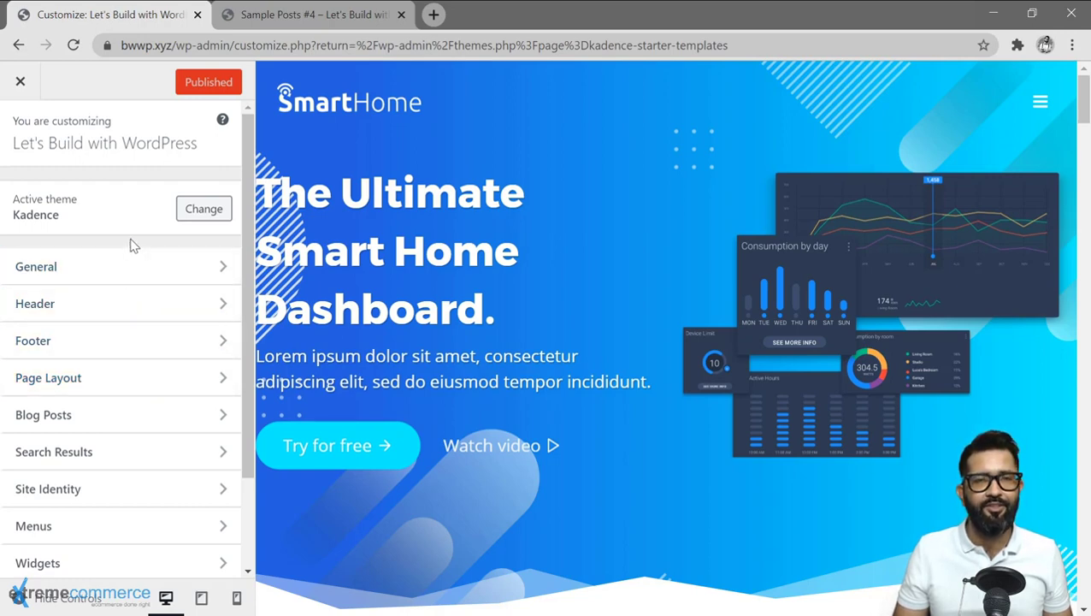
scroll(112, 324, "down", 2)
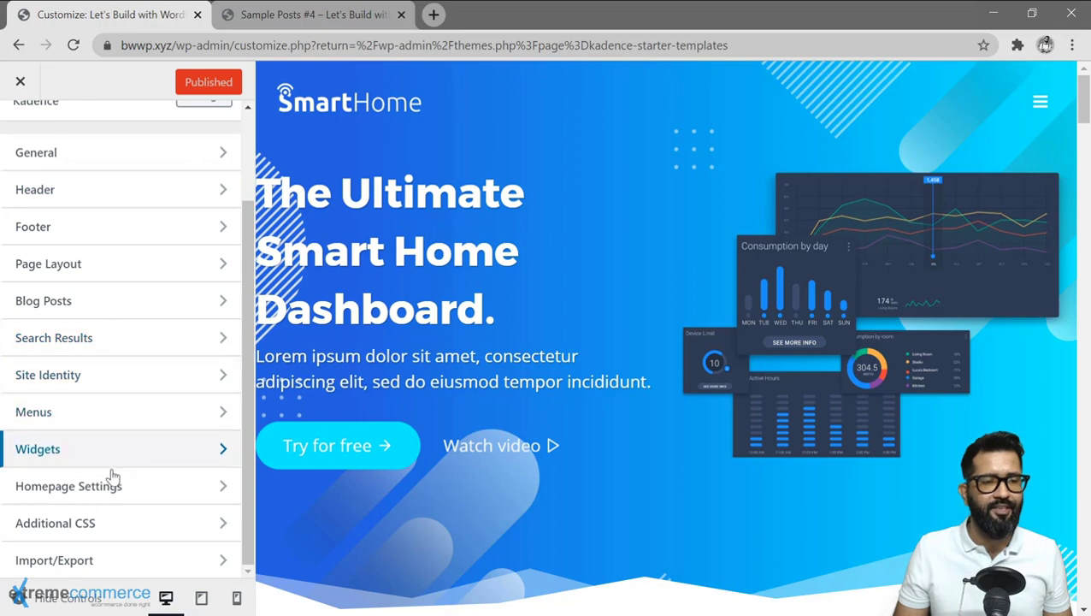
scroll(129, 414, "up", 2)
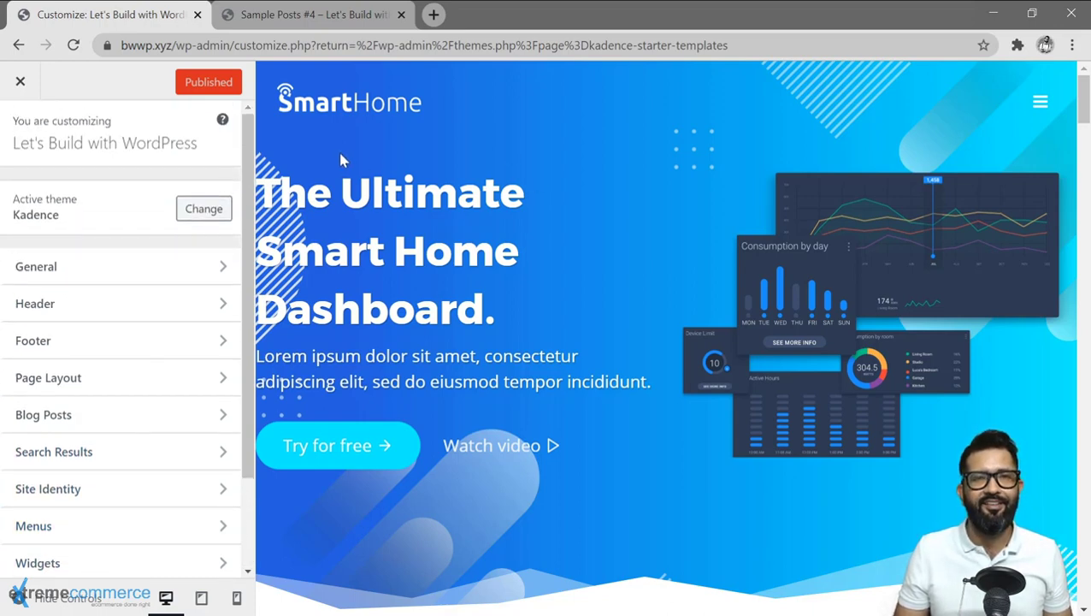
Set BWWP-Icon.png from the media library as the site icon in Site Identity and publish the change.
left_click(127, 489)
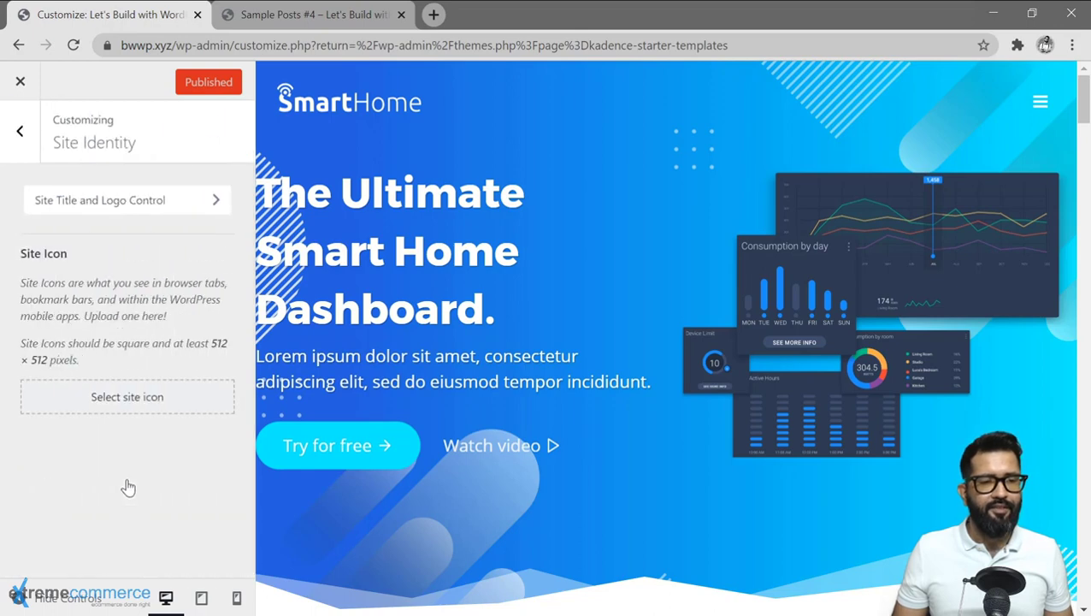
left_click(119, 396)
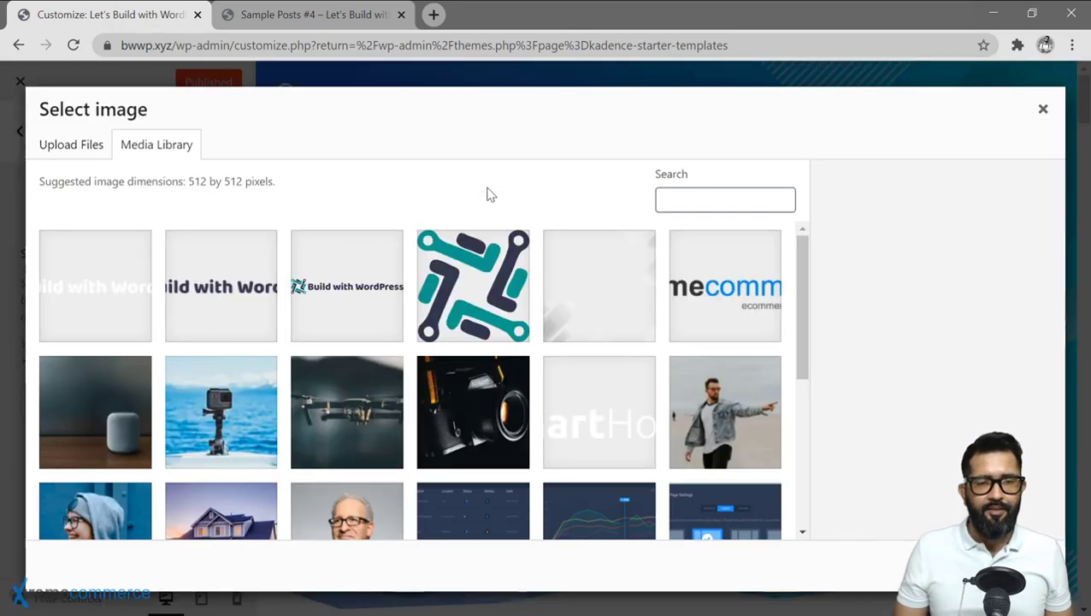
left_click(475, 285)
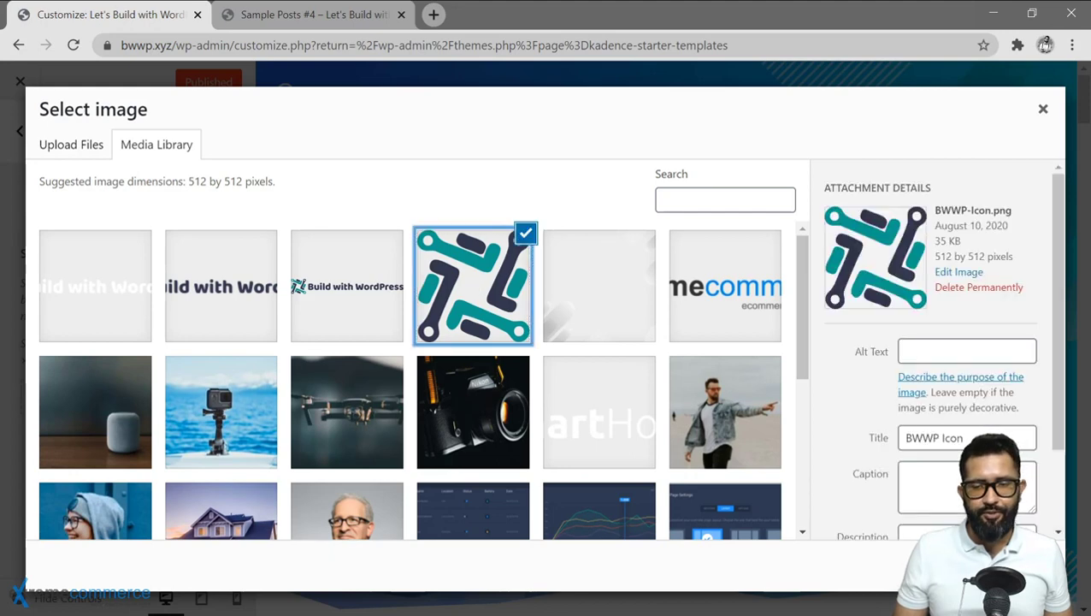
left_click(525, 233)
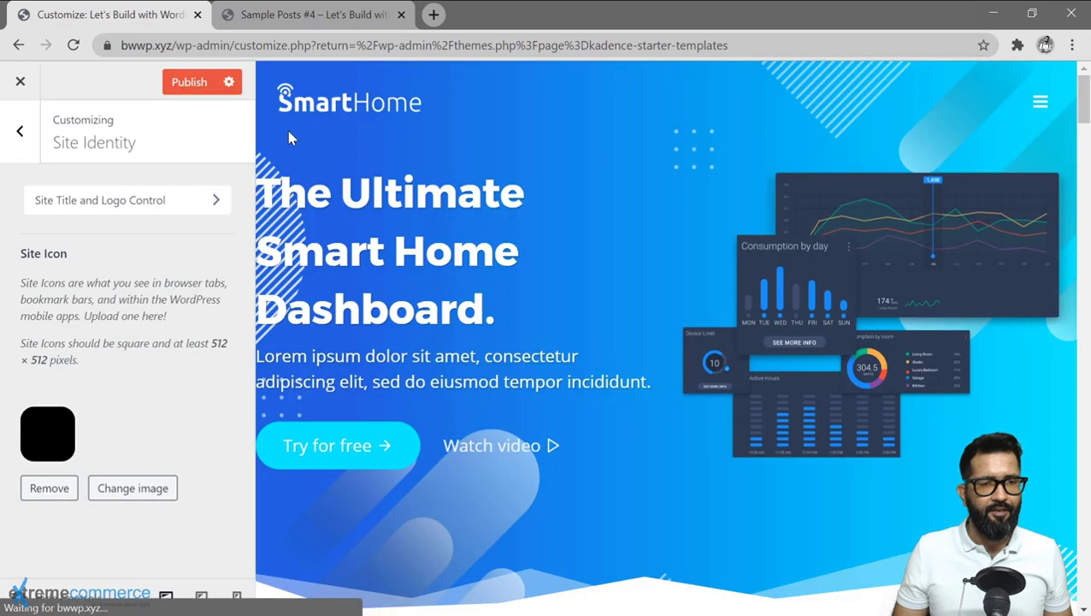
left_click(175, 83)
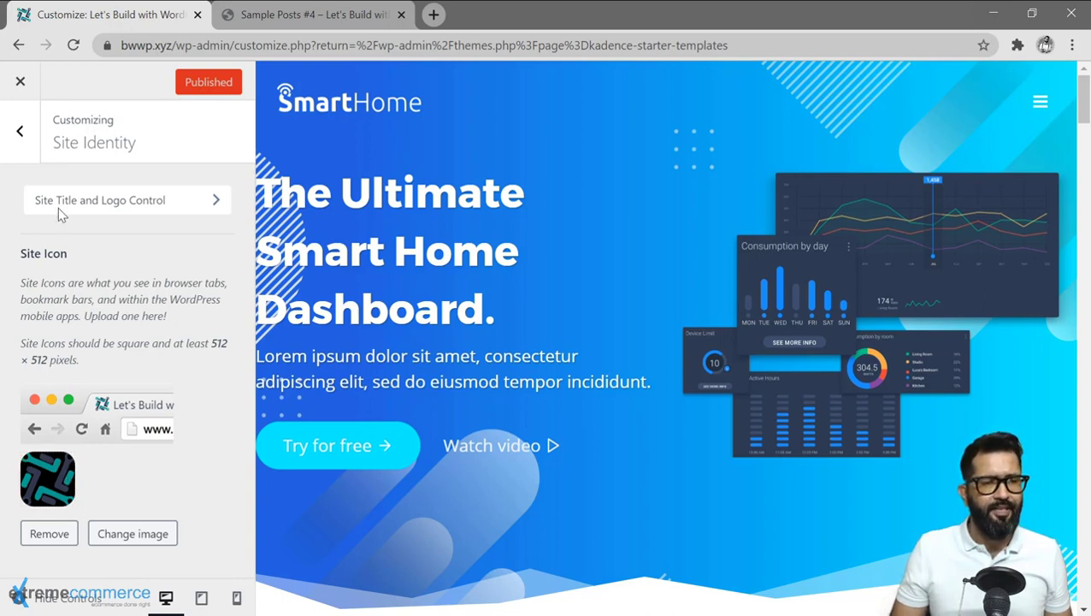
Replace the header logo with BWWP-Logo-White.png from the media library.
left_click(19, 131)
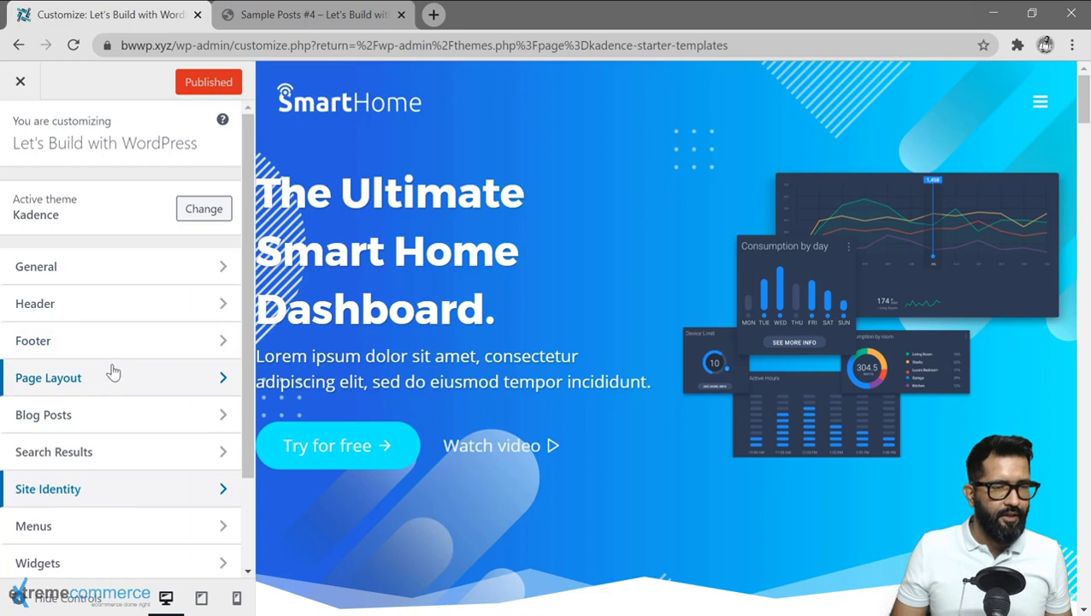
left_click(112, 306)
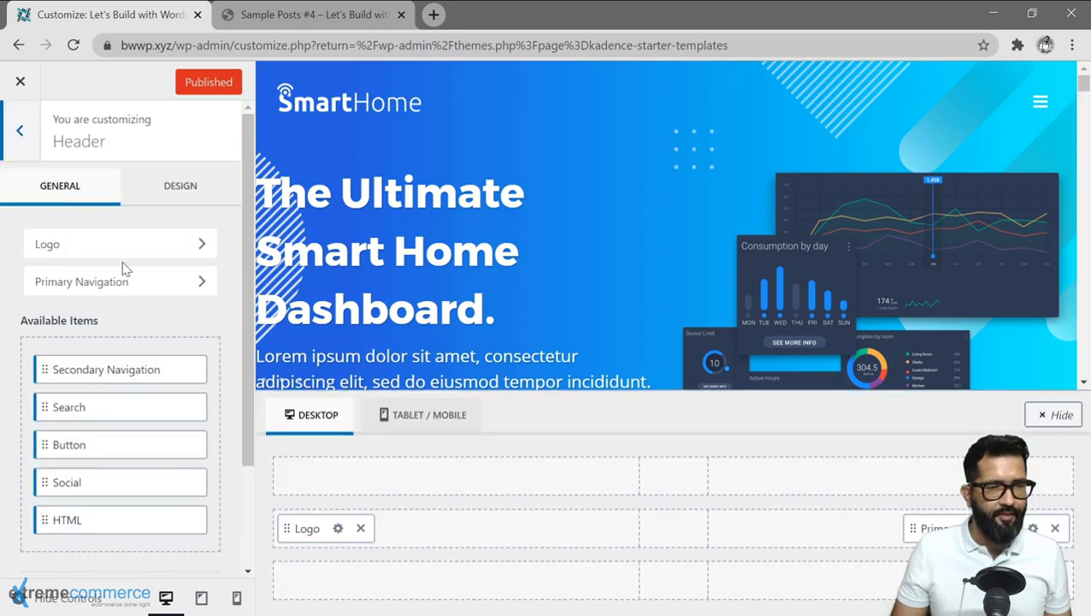
left_click(124, 246)
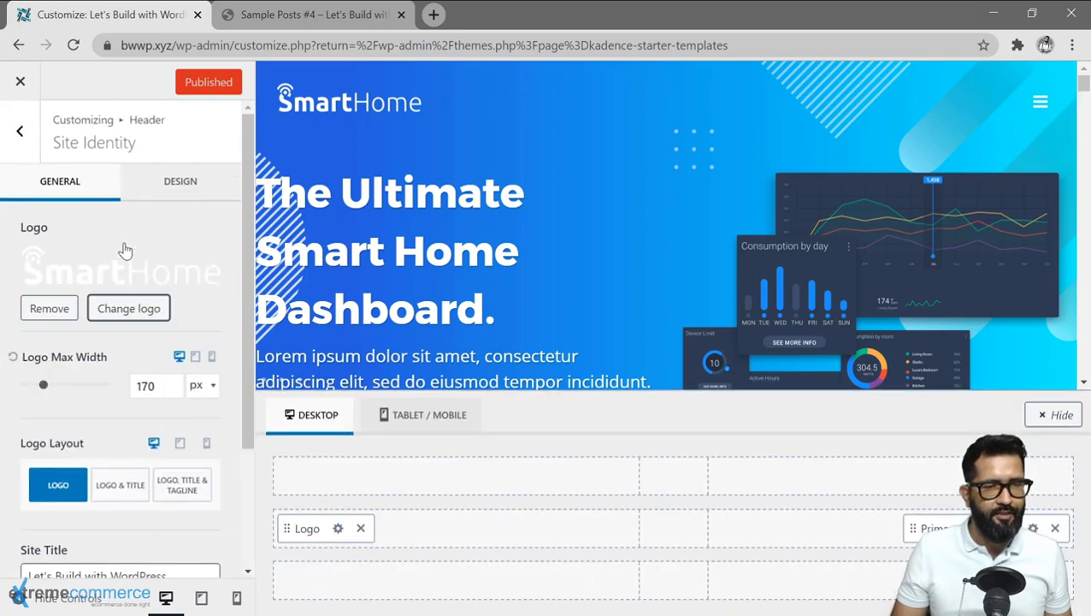
left_click(132, 315)
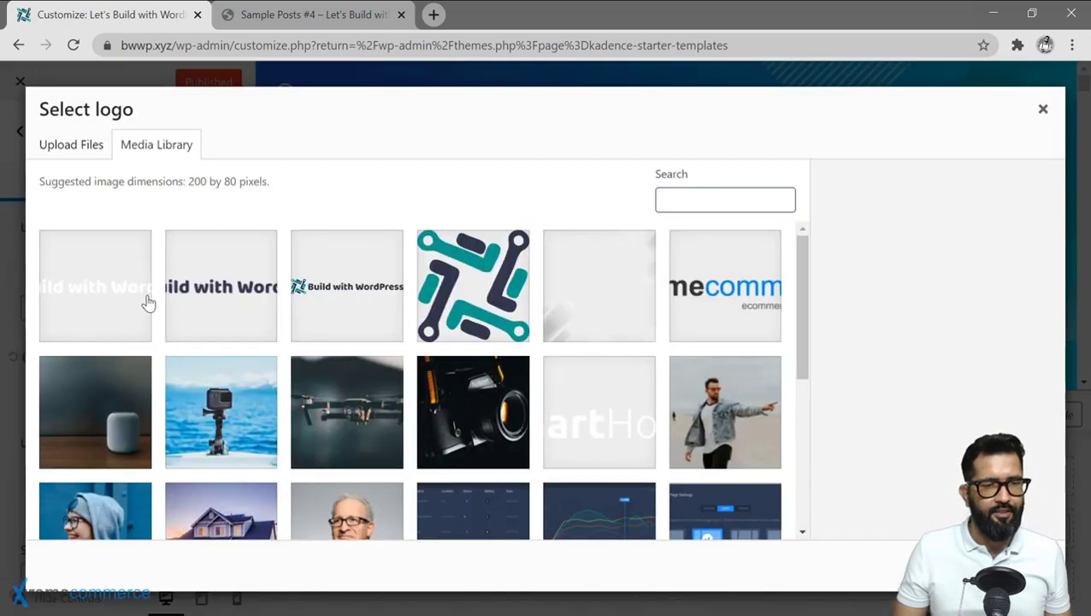
left_click(232, 305)
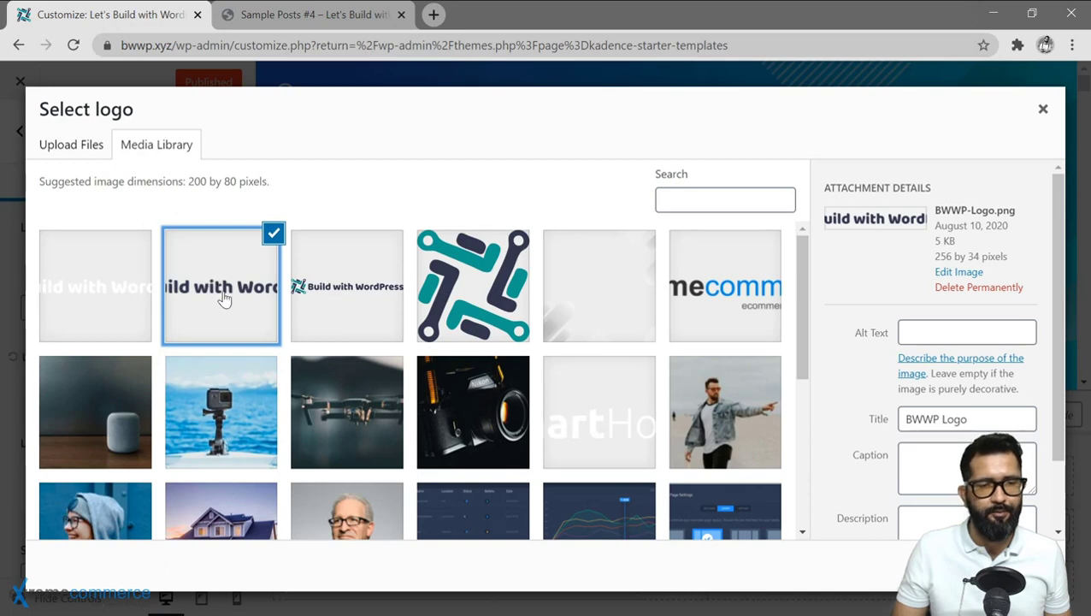
left_click(308, 15)
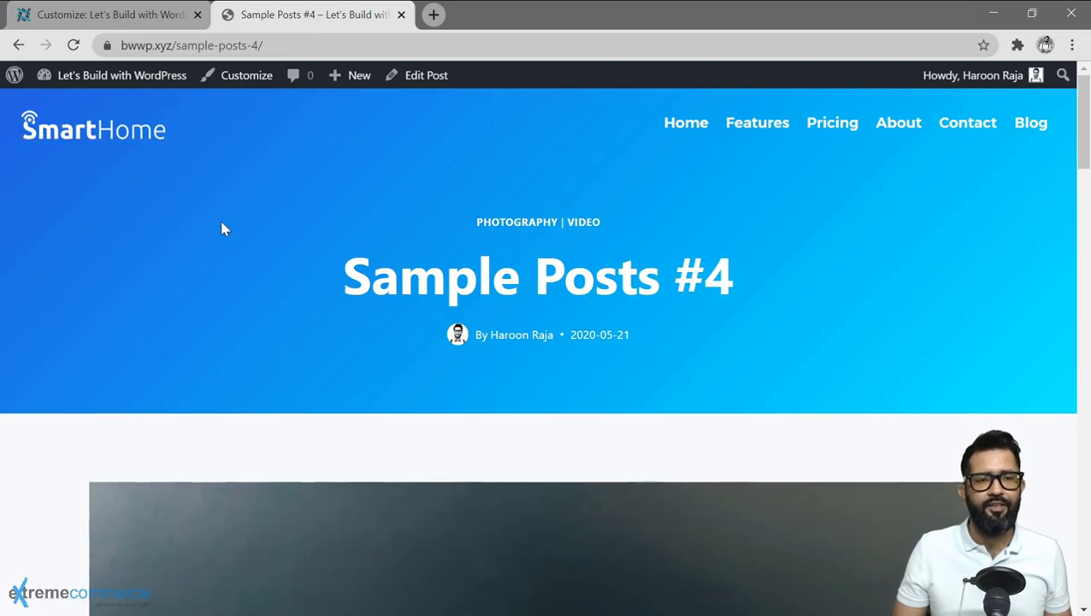
left_click(115, 15)
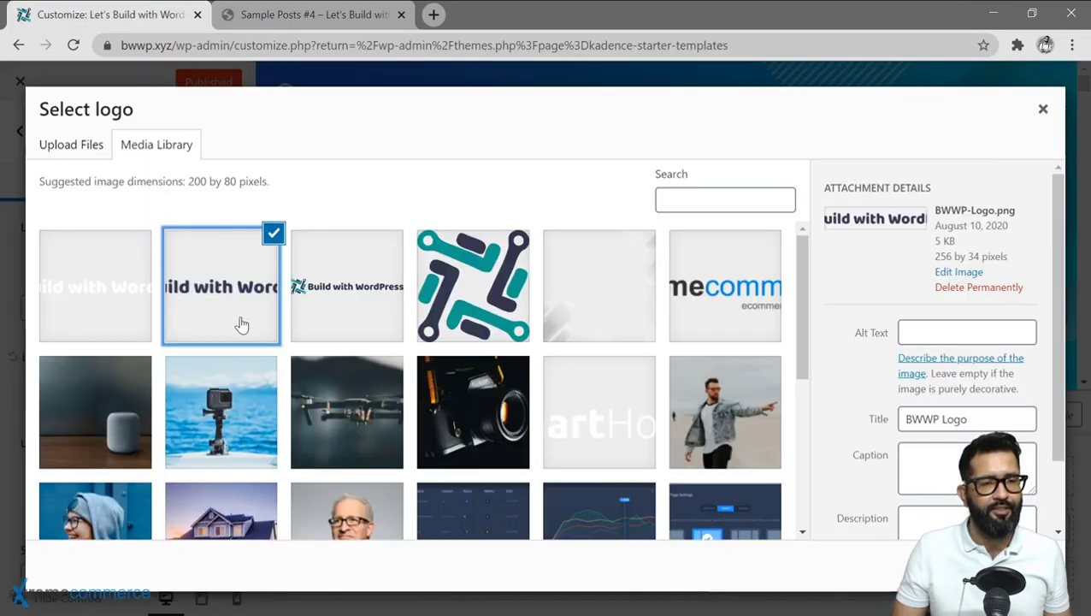
left_click(104, 285)
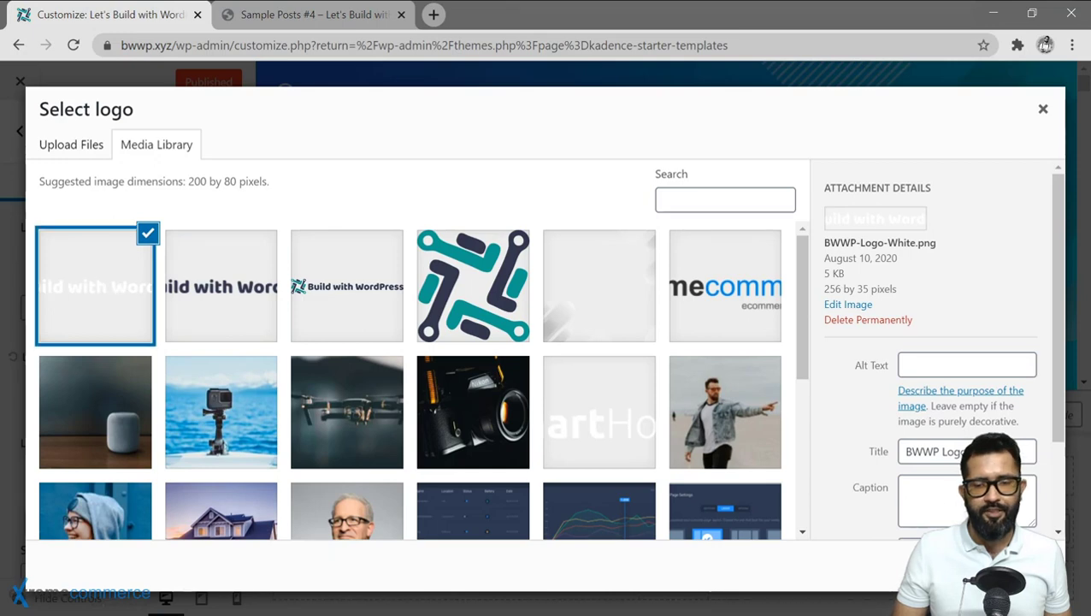
left_click(1009, 566)
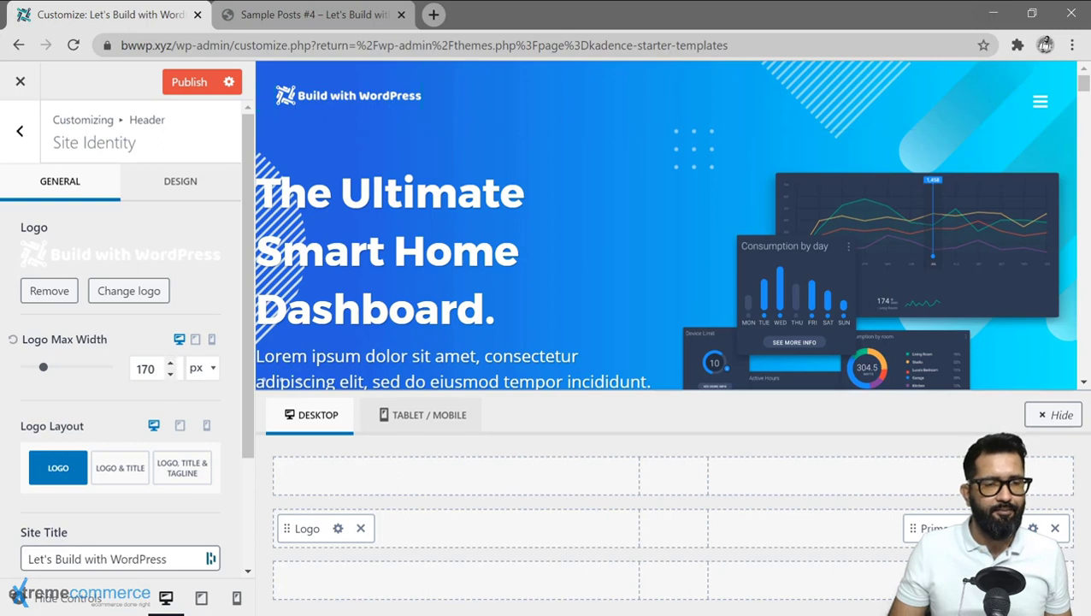
Set the logo's maximum width to 256 px, publish the change and return to the Header settings.
double_click(152, 369)
type("256")
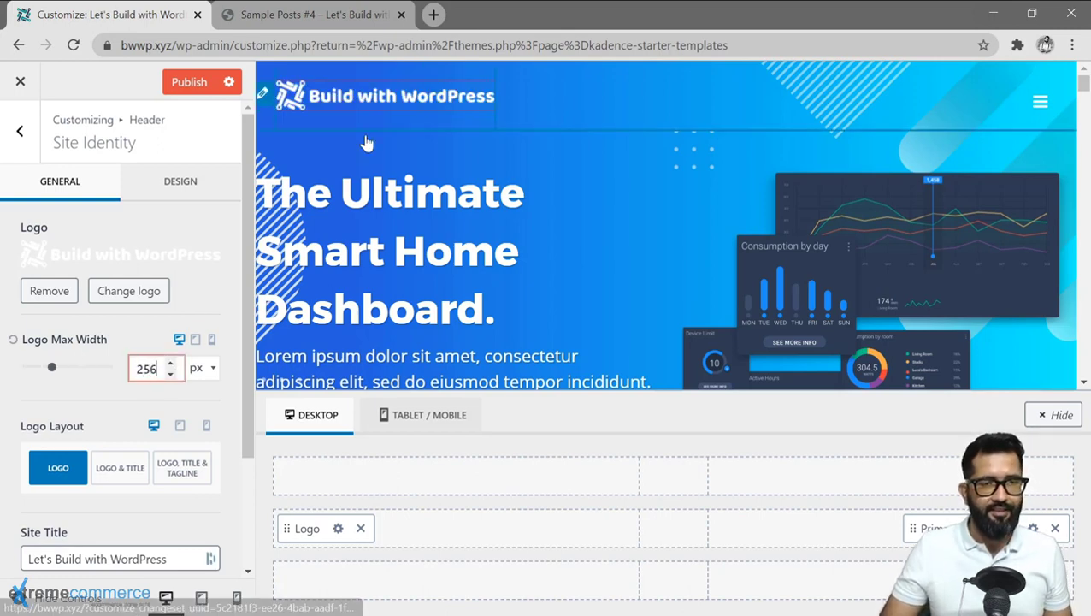
left_click(189, 82)
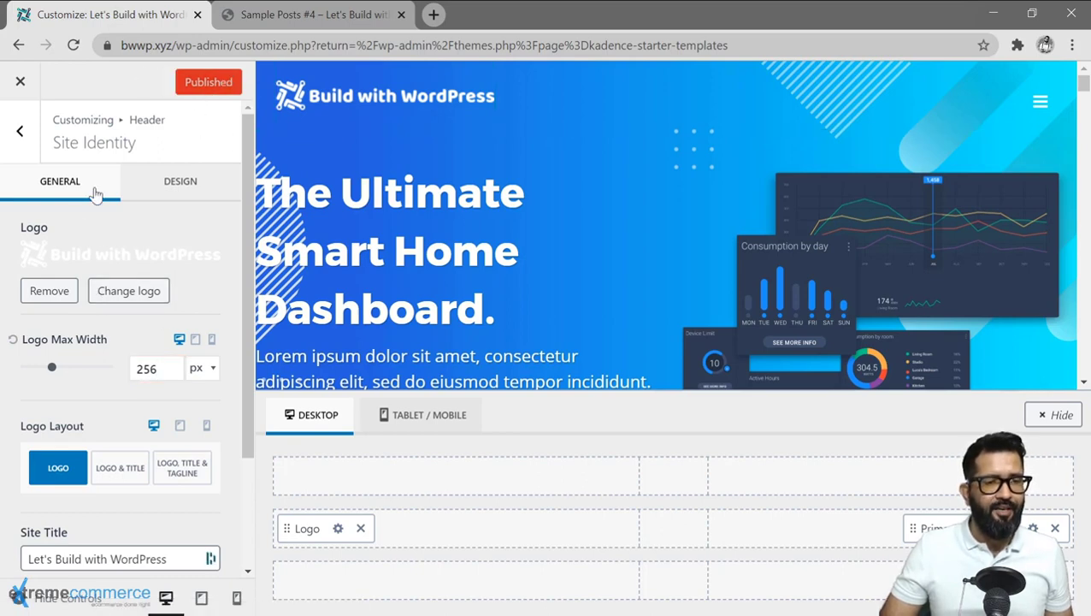
scroll(116, 342, "down", 2)
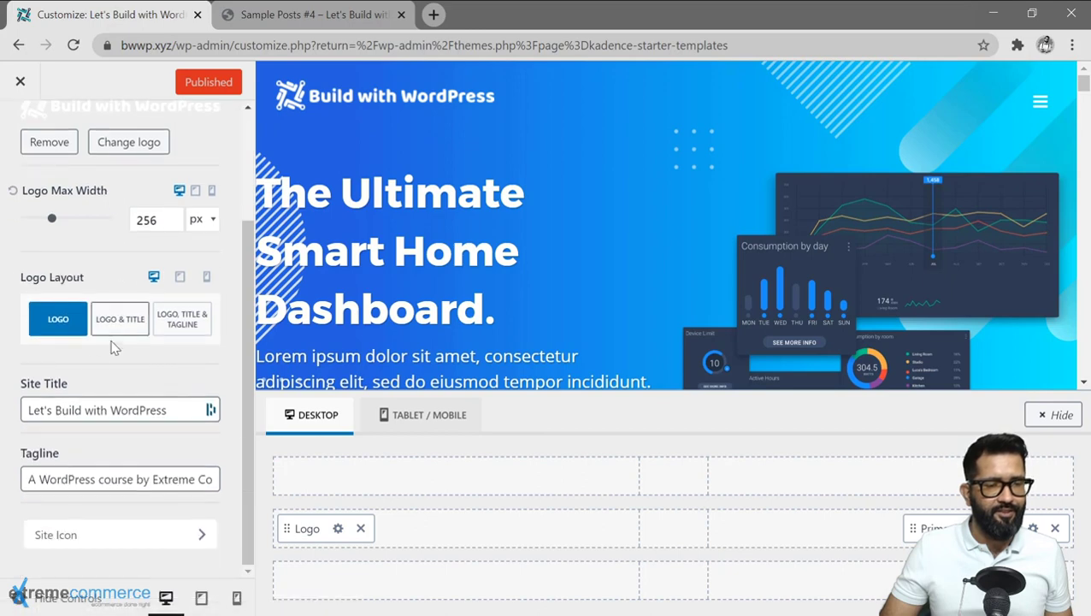
scroll(129, 382, "up", 2)
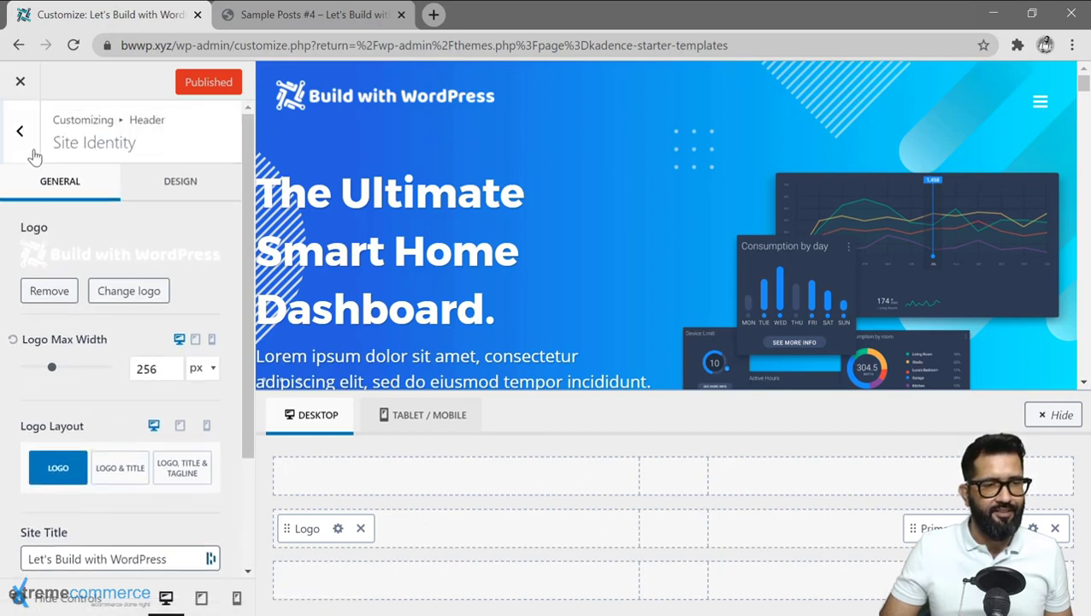
left_click(25, 137)
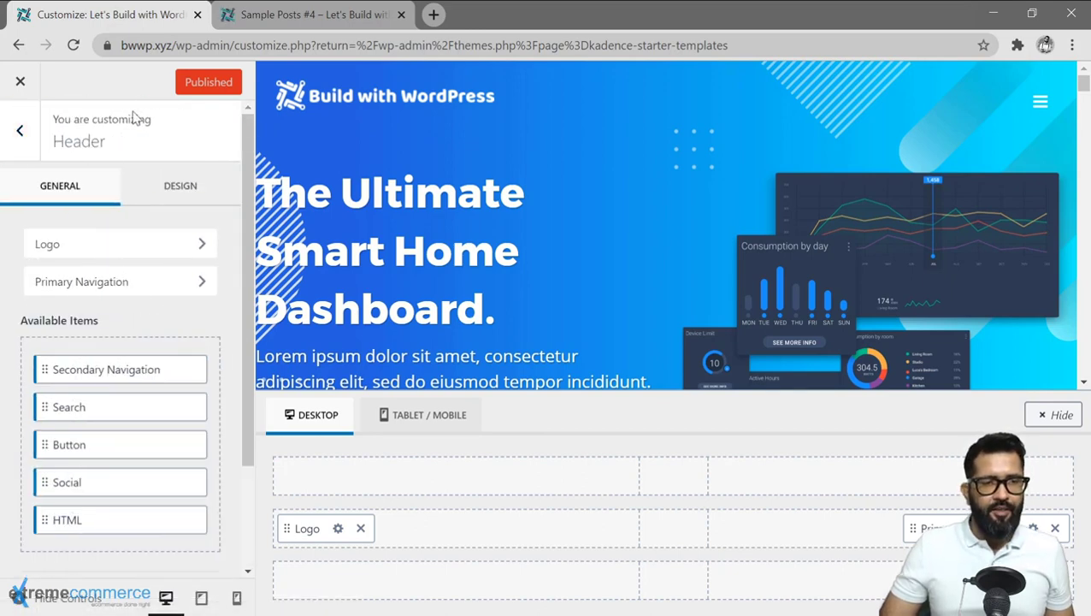
Check the new logo on the Sample Posts #4 page and in the Customizer preview with the controls hidden.
left_click(275, 19)
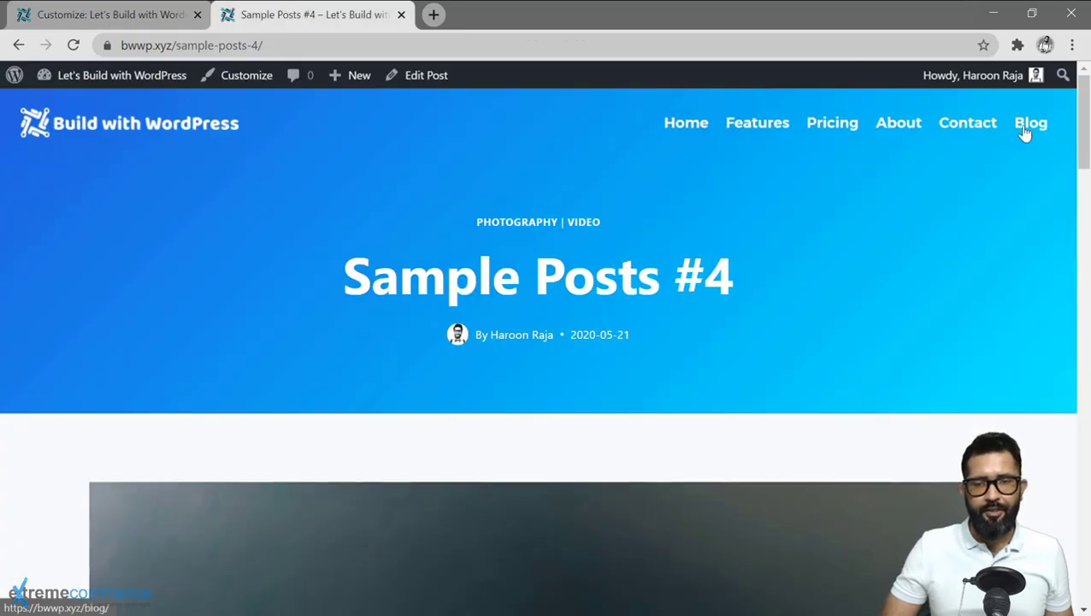
left_click(112, 14)
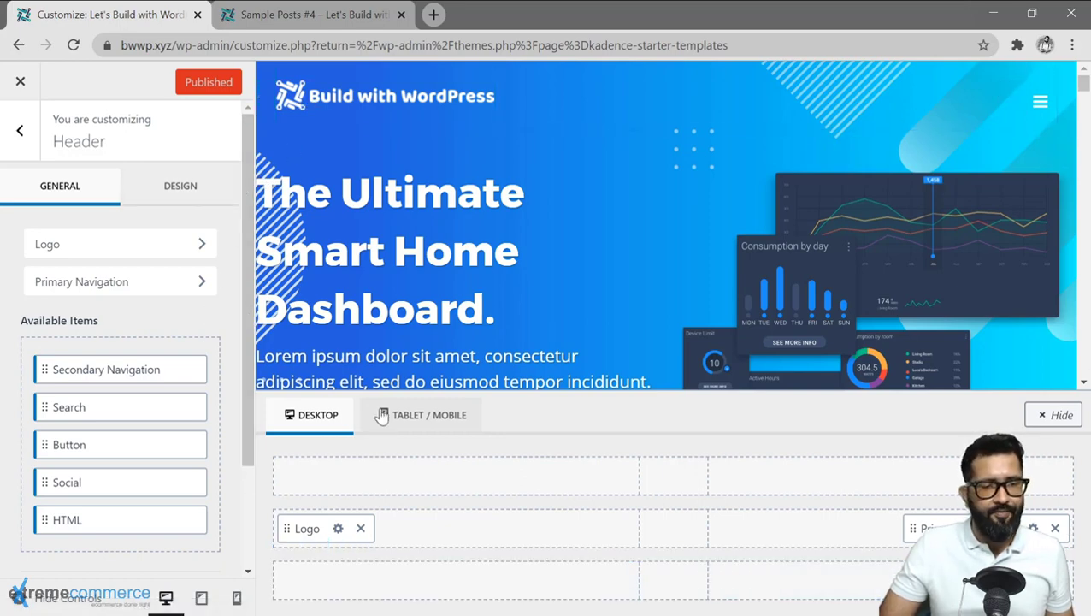
left_click(49, 601)
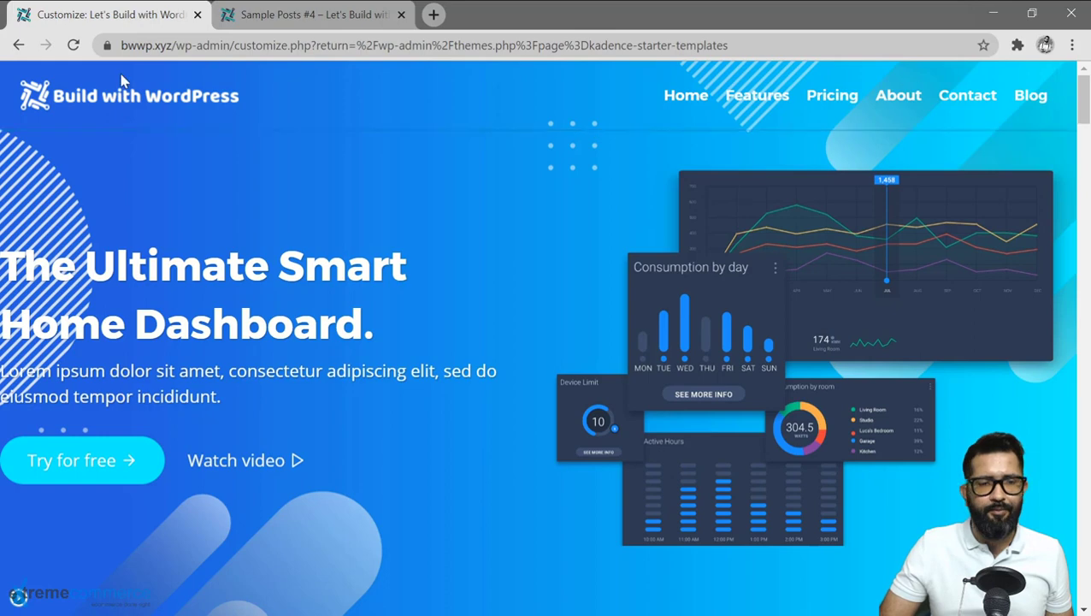
left_click(20, 597)
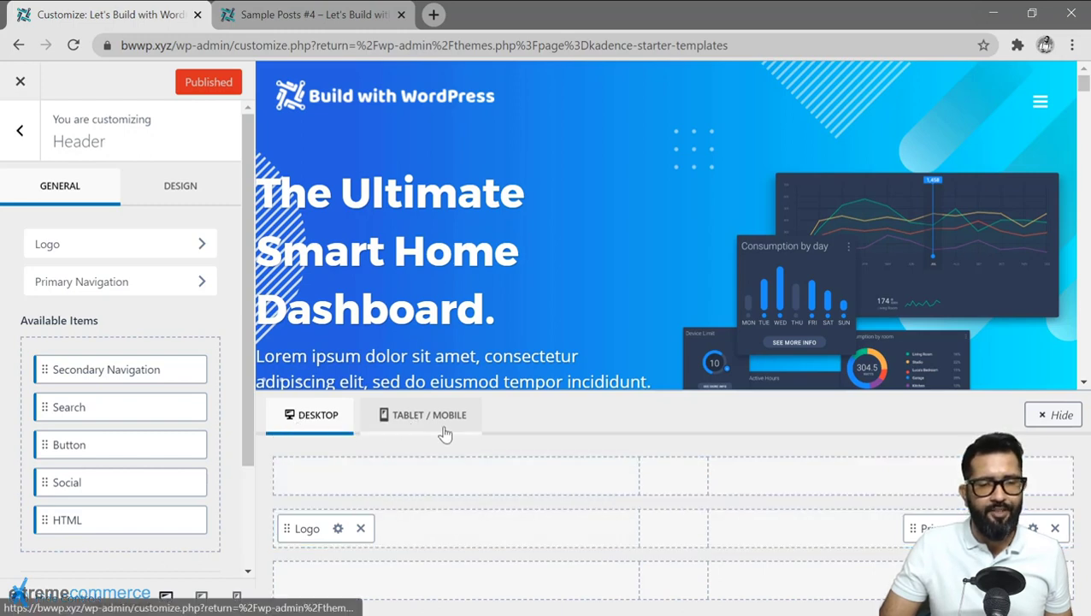
Review the header's tablet and mobile layout, and return to the main Customizer sections with the desktop preview.
left_click(417, 422)
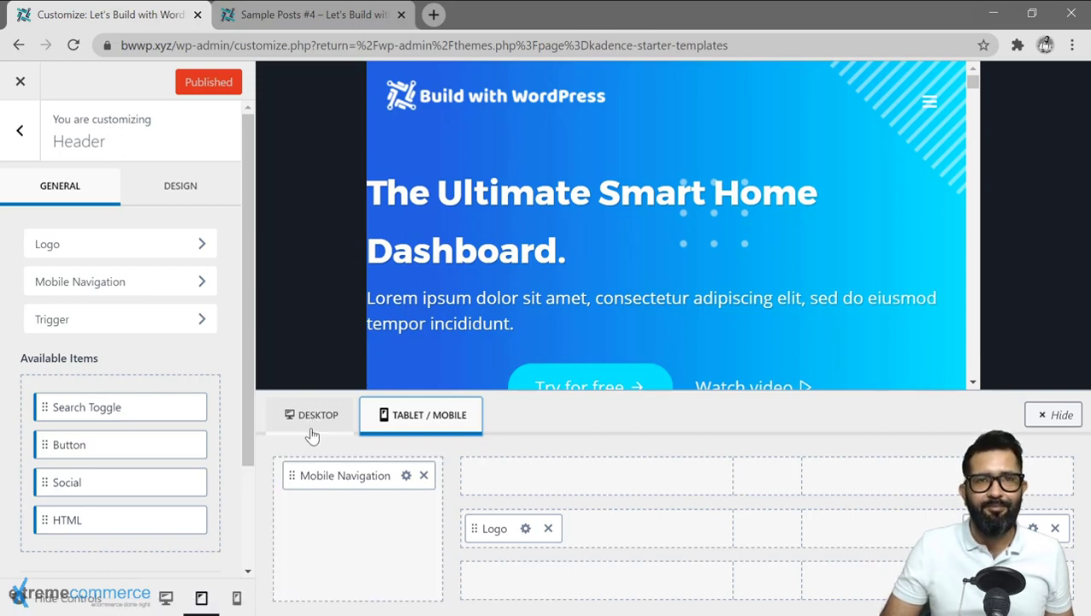
left_click(428, 425)
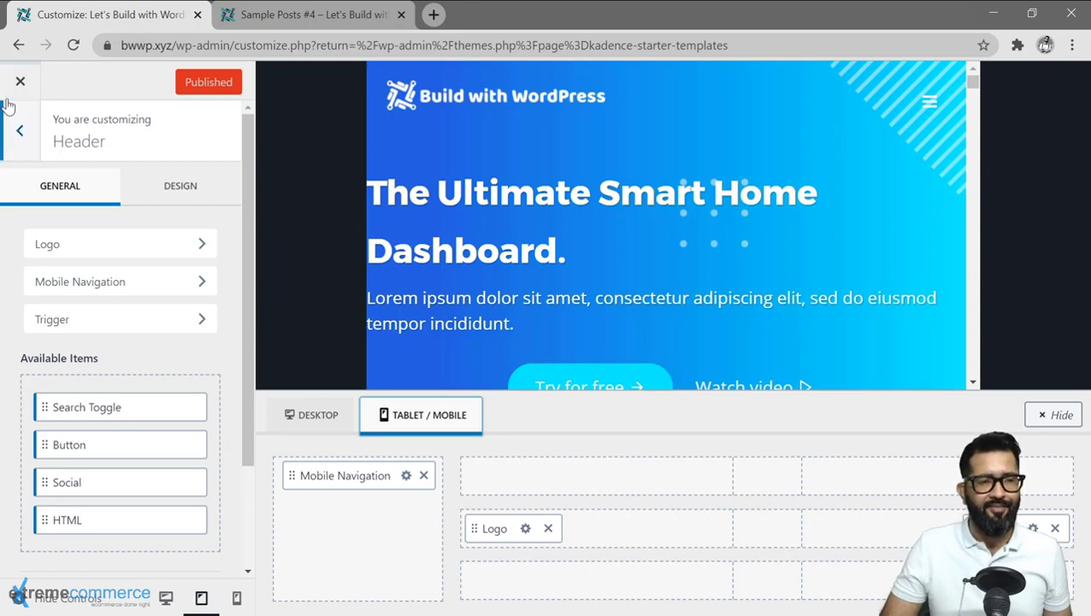
left_click(19, 134)
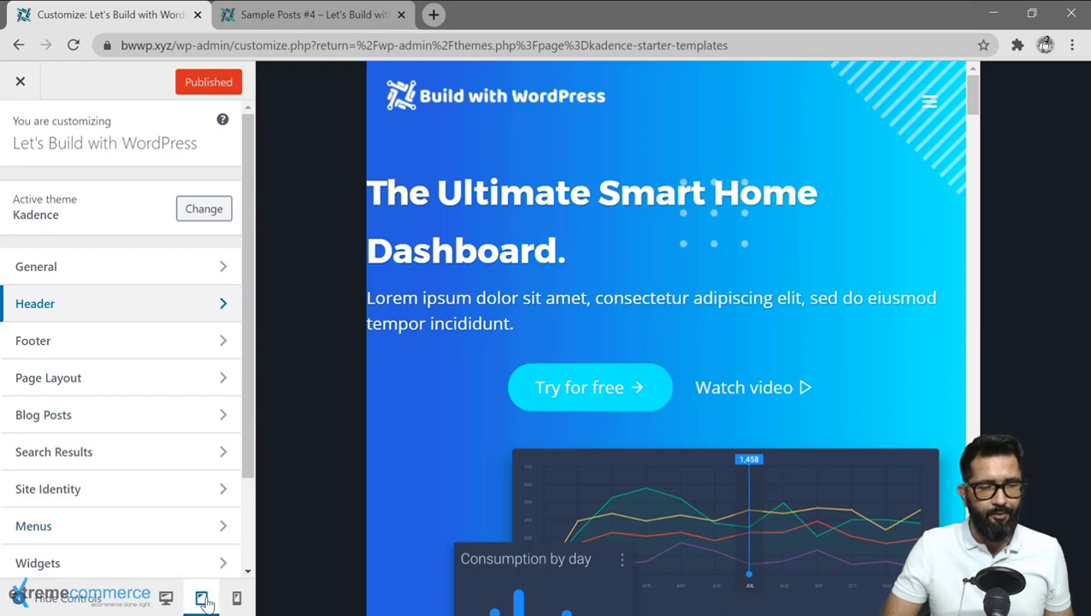
left_click(165, 599)
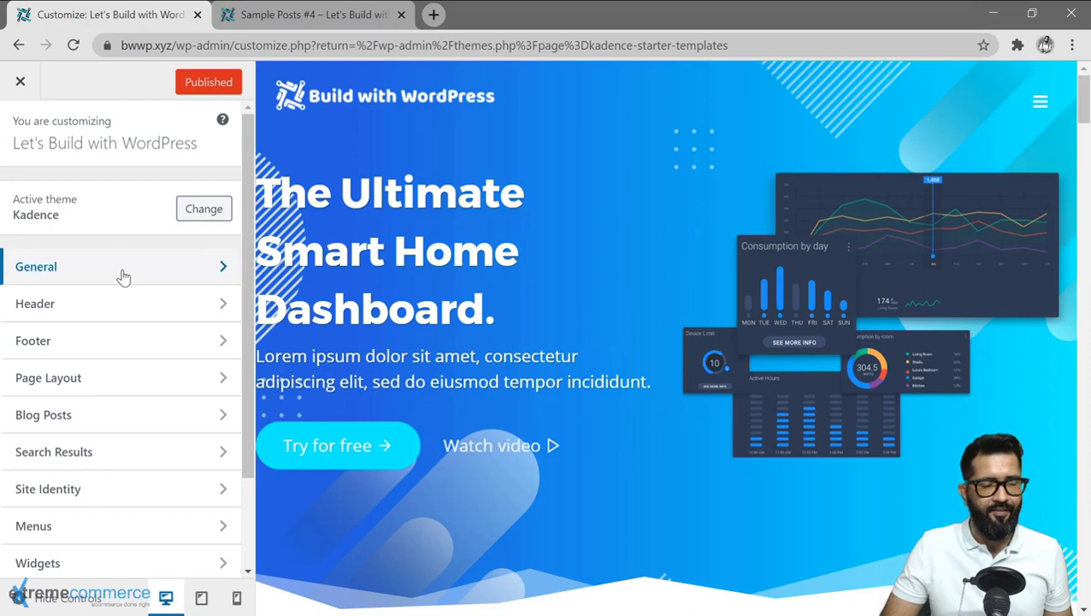
scroll(126, 342, "down", 2)
scroll(131, 348, "up", 2)
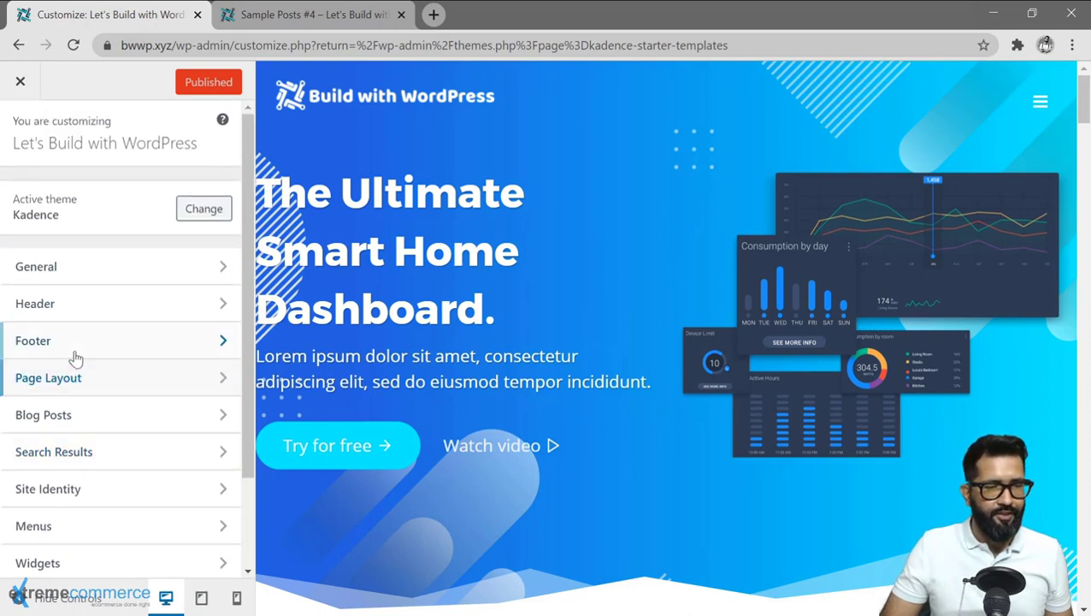
Open the footer's copyright item and remove the {theme-credit} placeholder from its text.
left_click(75, 355)
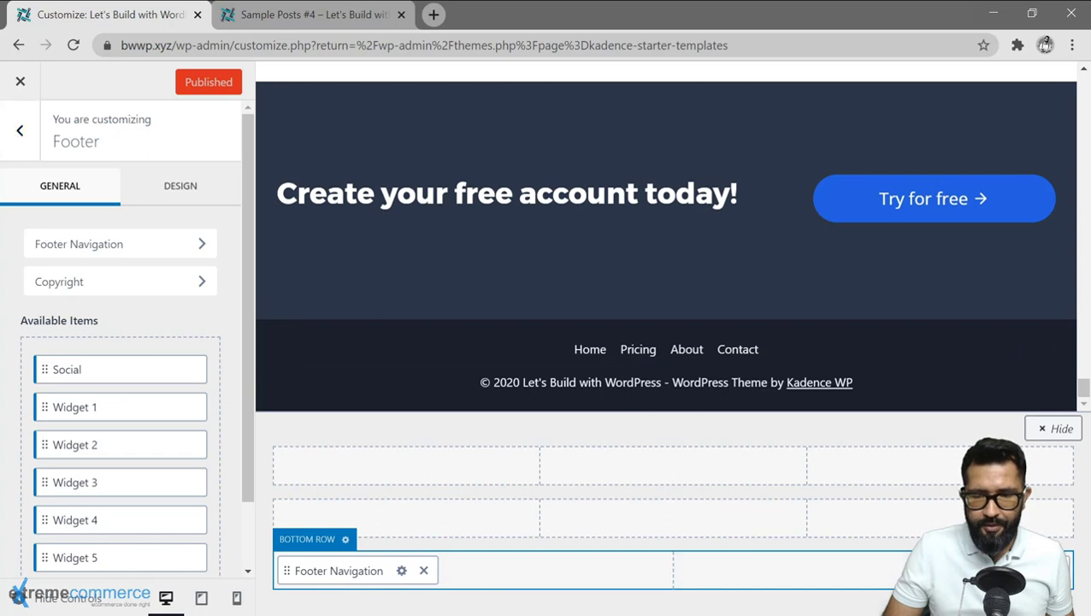
left_click(1009, 570)
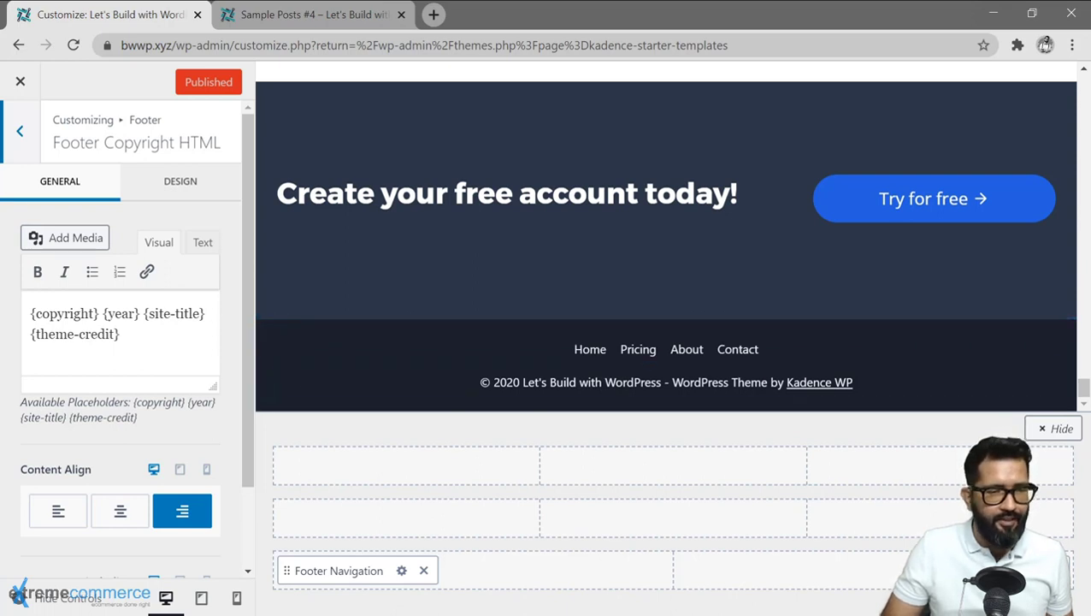
left_click_drag(120, 333, 30, 335)
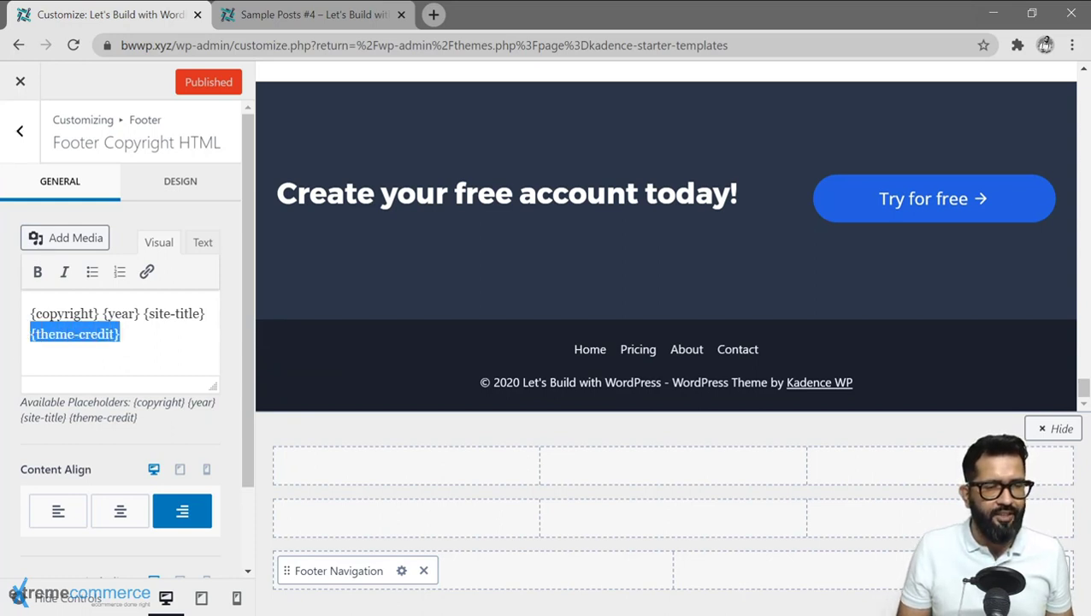
key("BackSpace")
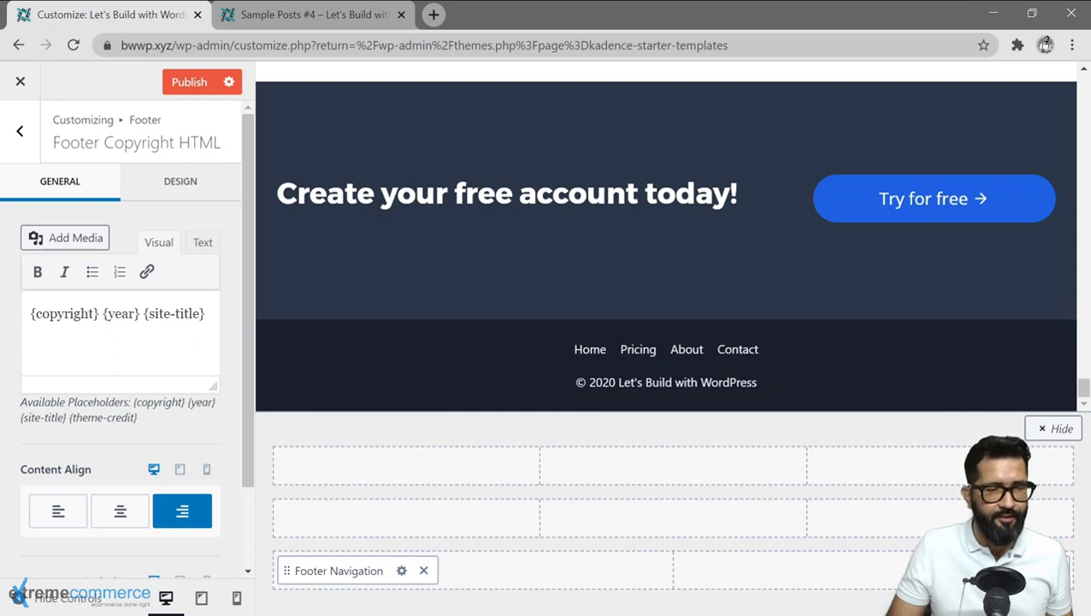
type(".")
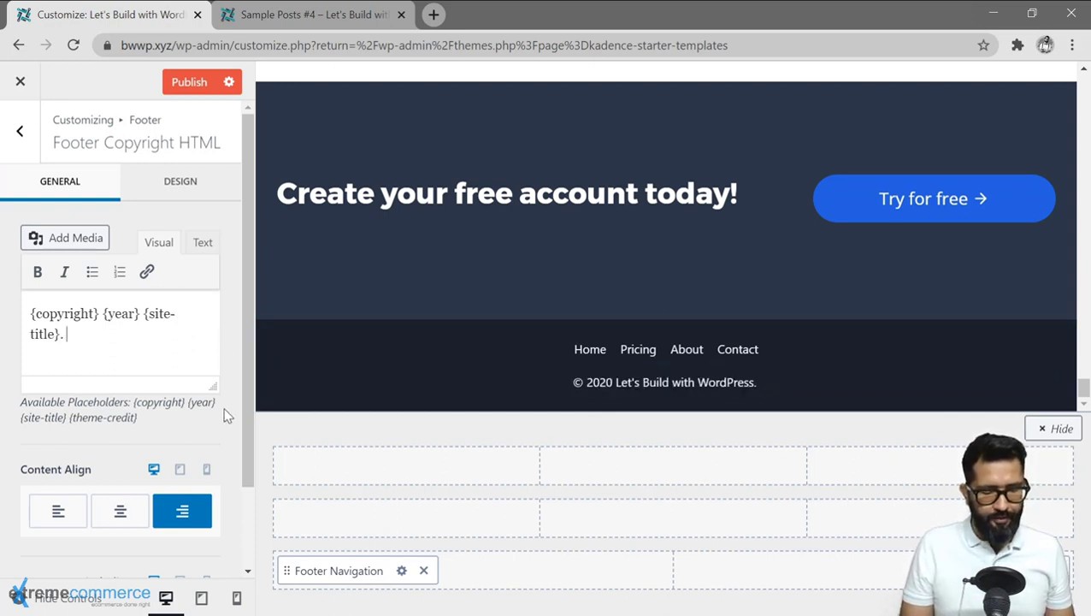
key("ctrl+z")
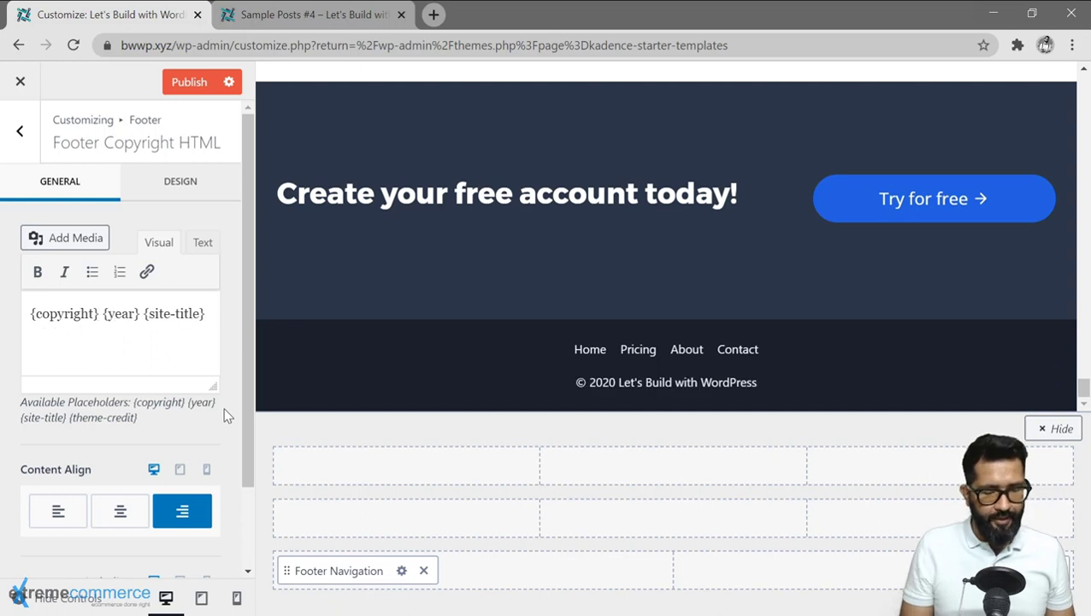
Add "Extreme Commerce" to the footer copyright text, placed directly after the {year} placeholder.
type("Extreme")
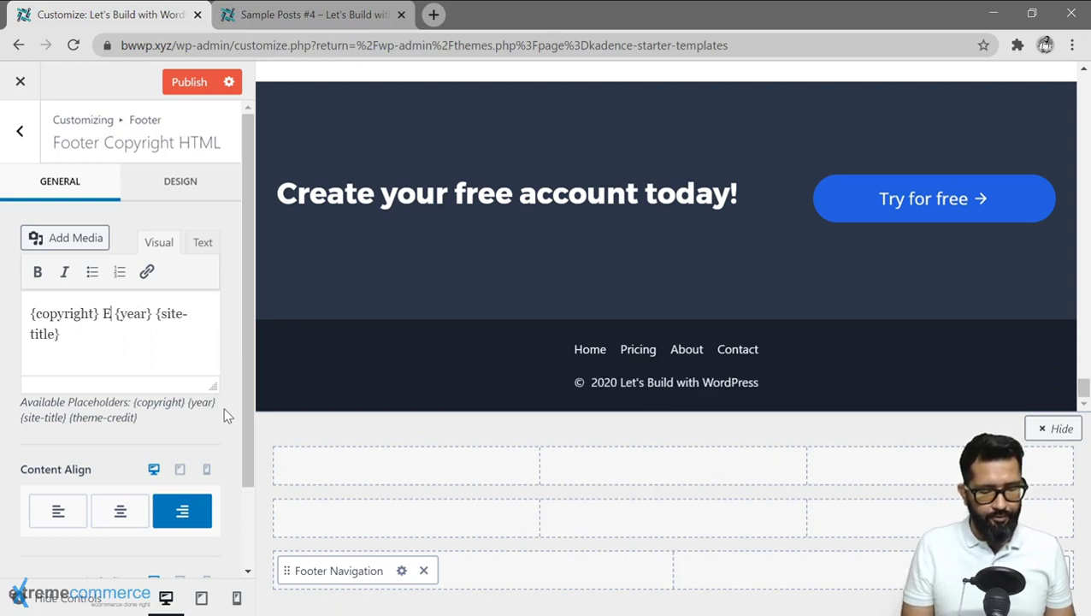
type(" Commerce")
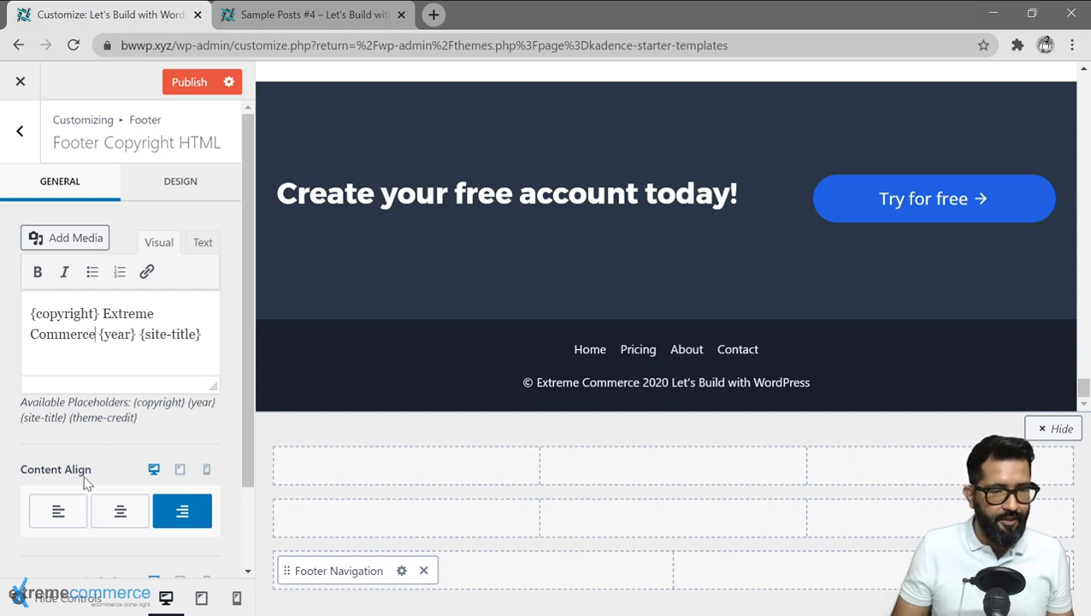
key("shift+Right")
key("shift+Right")
key("shift+Right")
key("shift+Right")
key("shift+Right")
key("ctrl+x")
key("Up")
key("ctrl+v")
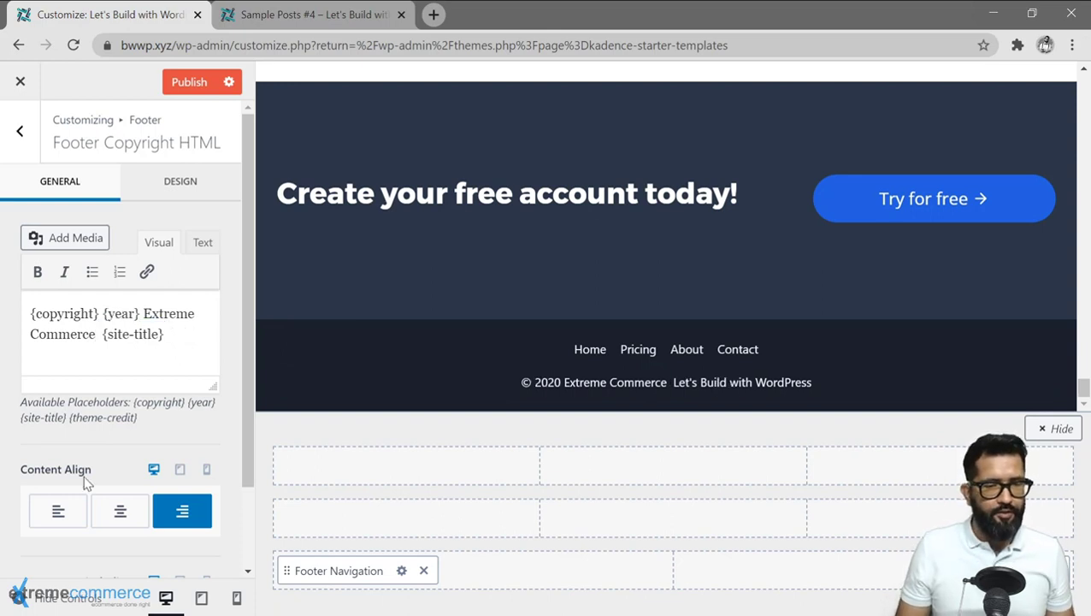
Replace the {site-title} placeholder in the footer copyright text with ". All rights reserved." following Extreme Commerce.
key("Down")
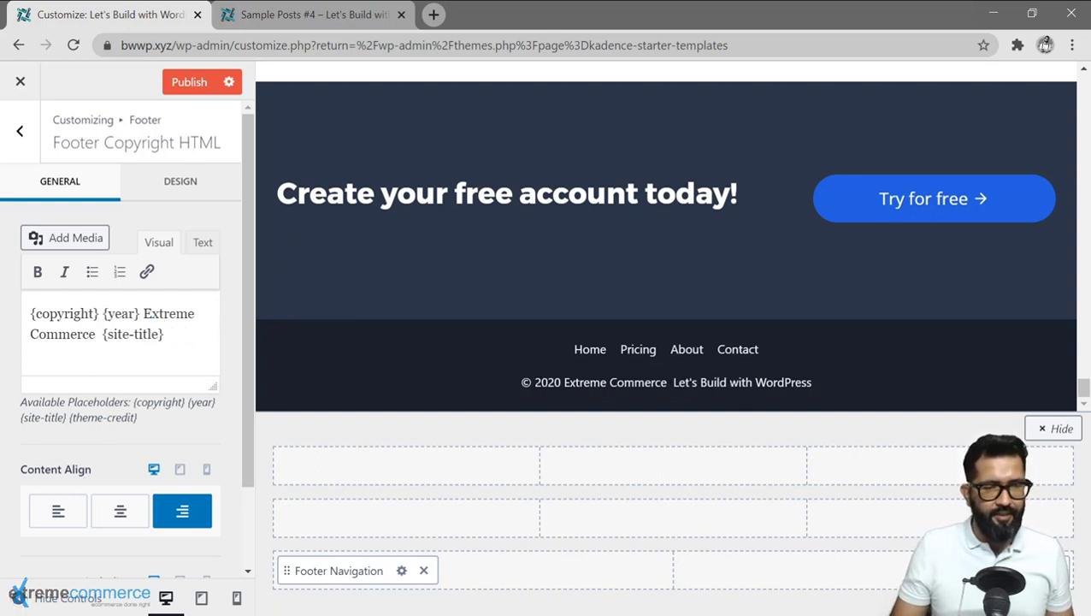
key("BackSpace")
key("BackSpace")
key("BackSpace")
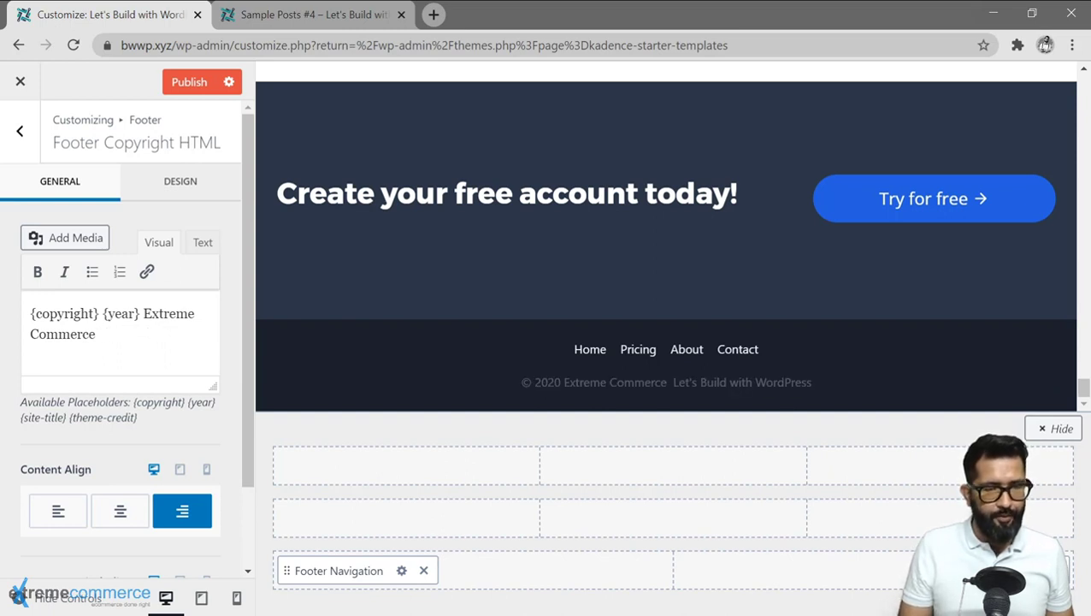
type(". All rights reserved.")
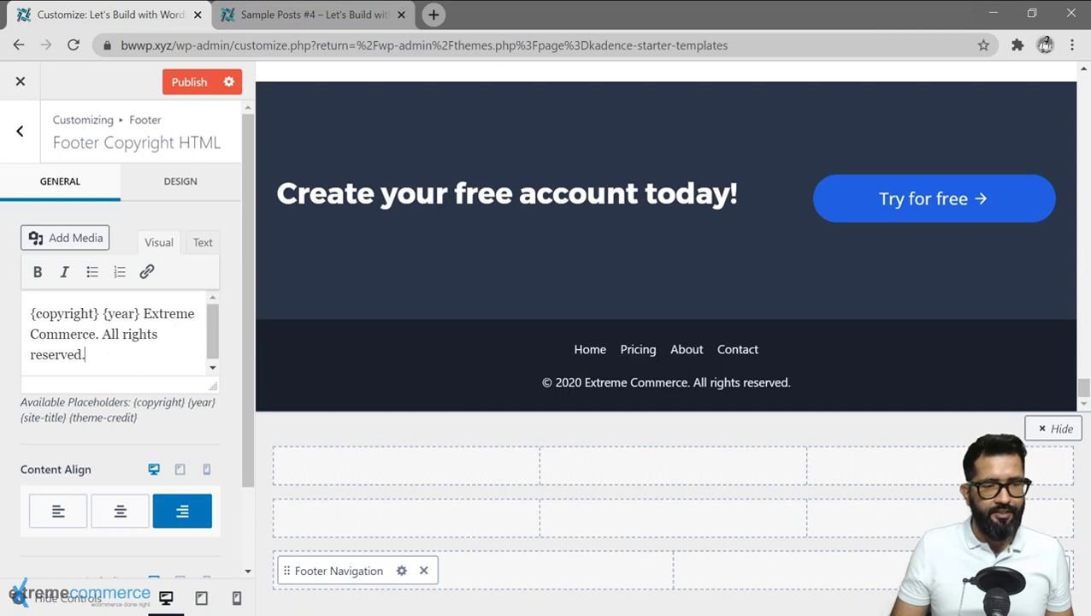
Publish the footer copyright change and open the settings of the footer navigation element.
left_click(195, 85)
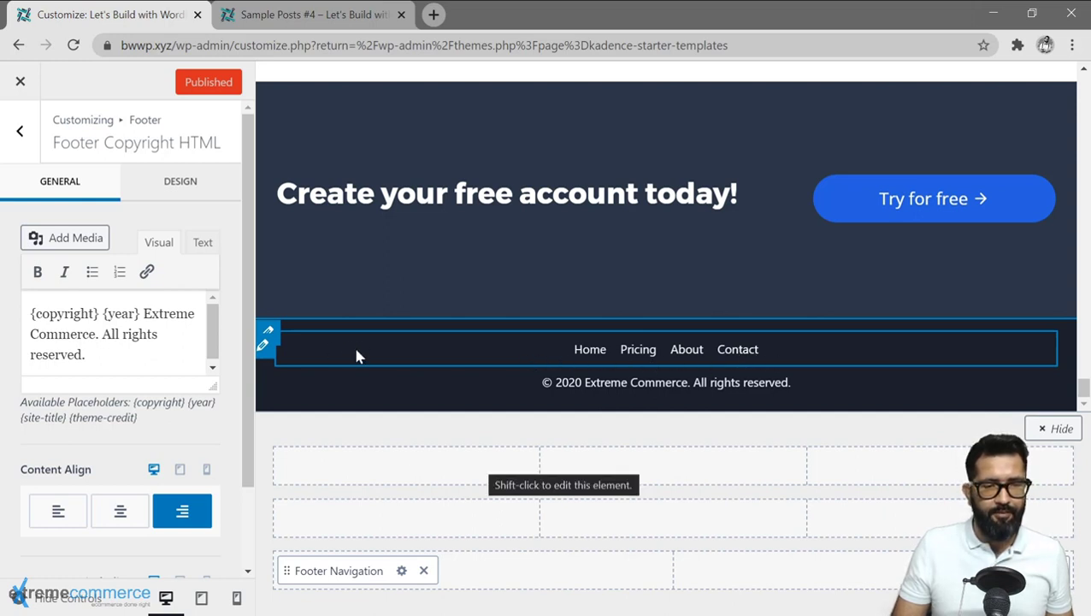
left_click(263, 345)
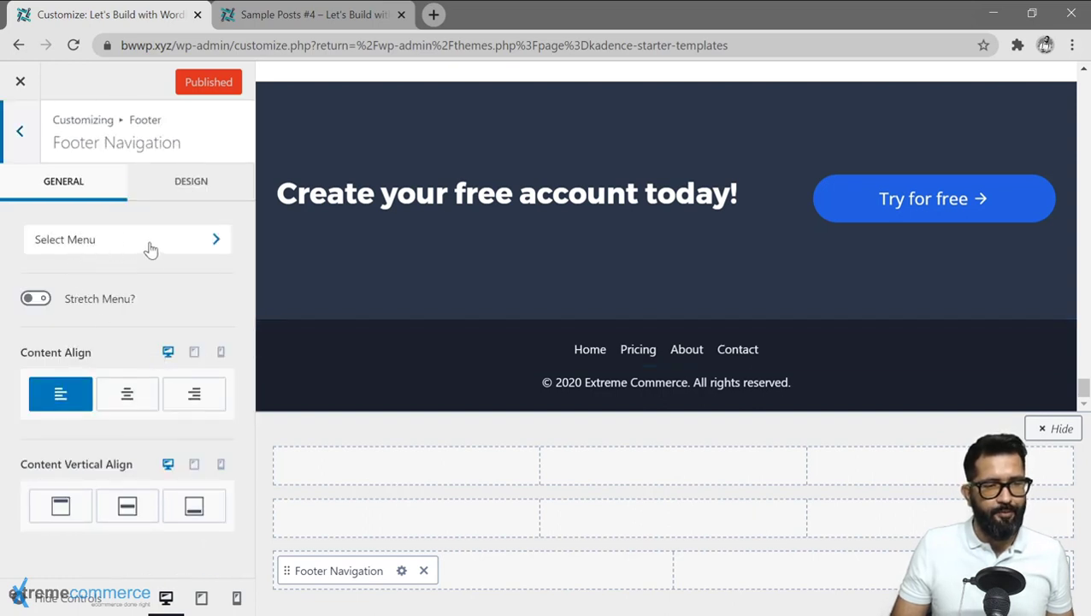
scroll(537, 301, "up", 15)
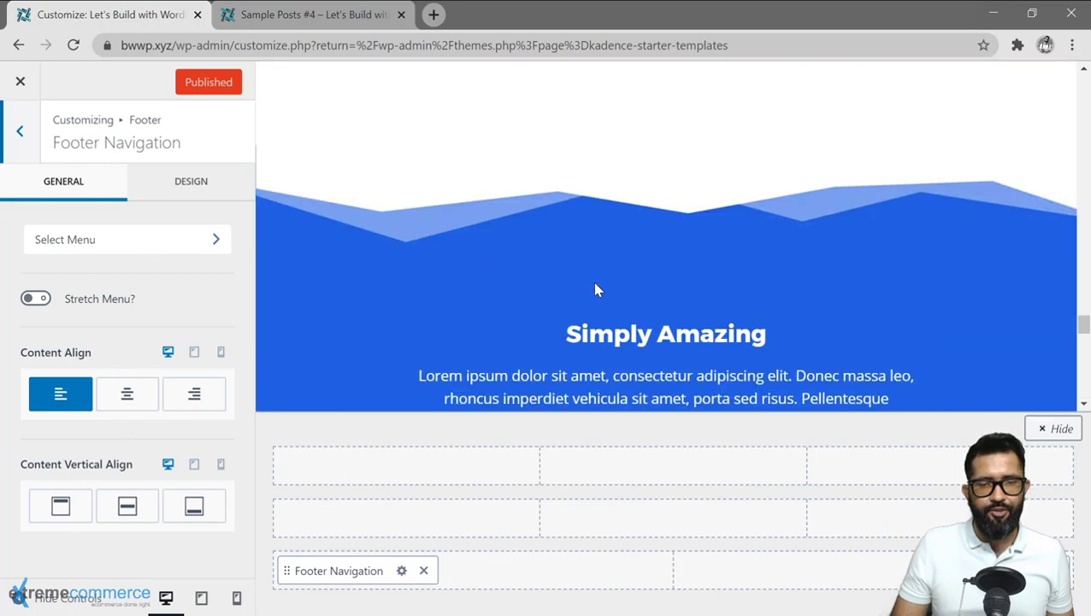
scroll(768, 224, "up", 10)
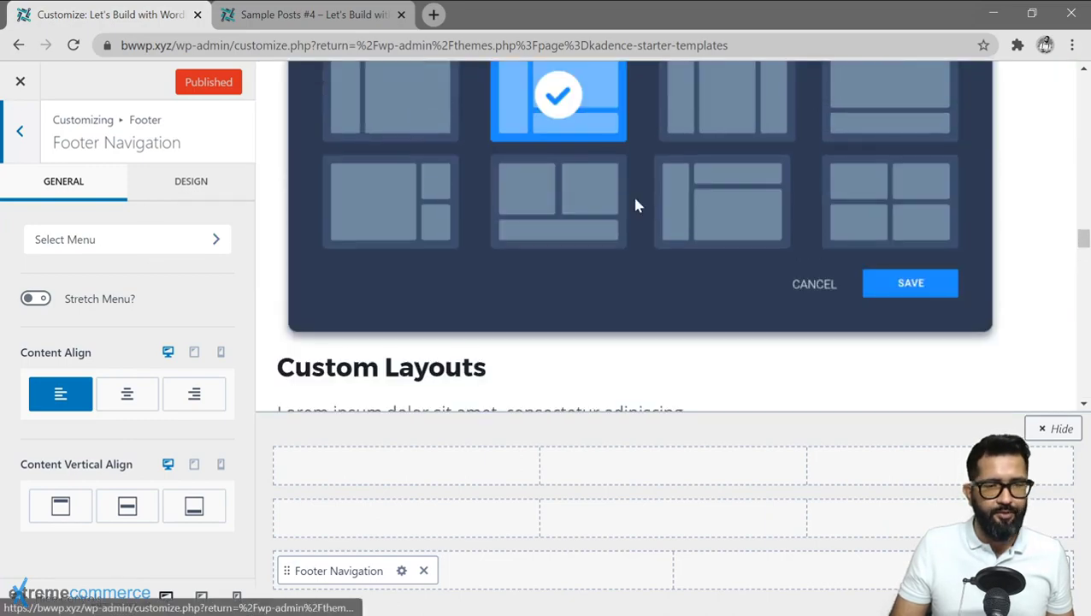
scroll(643, 203, "up", 8)
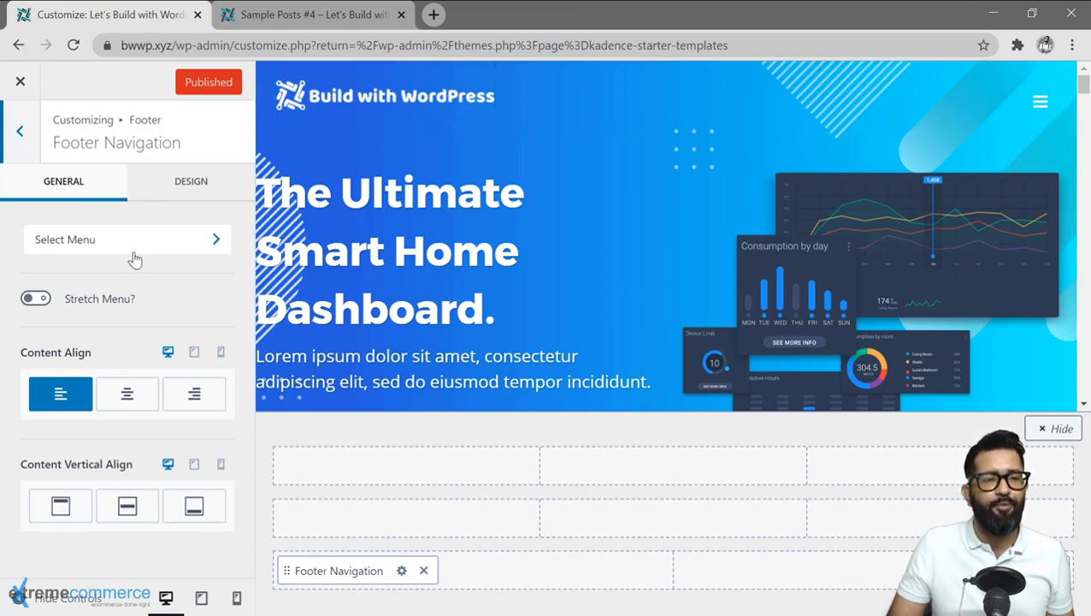
Open the overview of all menu locations and inspect the menus offered for the Primary and Secondary locations.
left_click(80, 242)
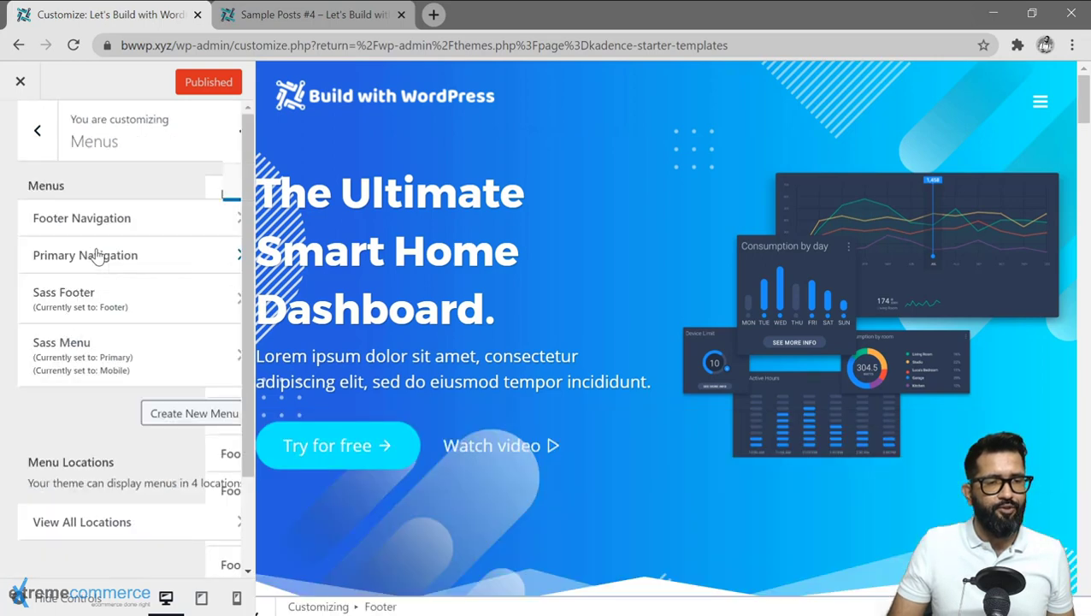
left_click(83, 518)
scroll(118, 325, "down", 2)
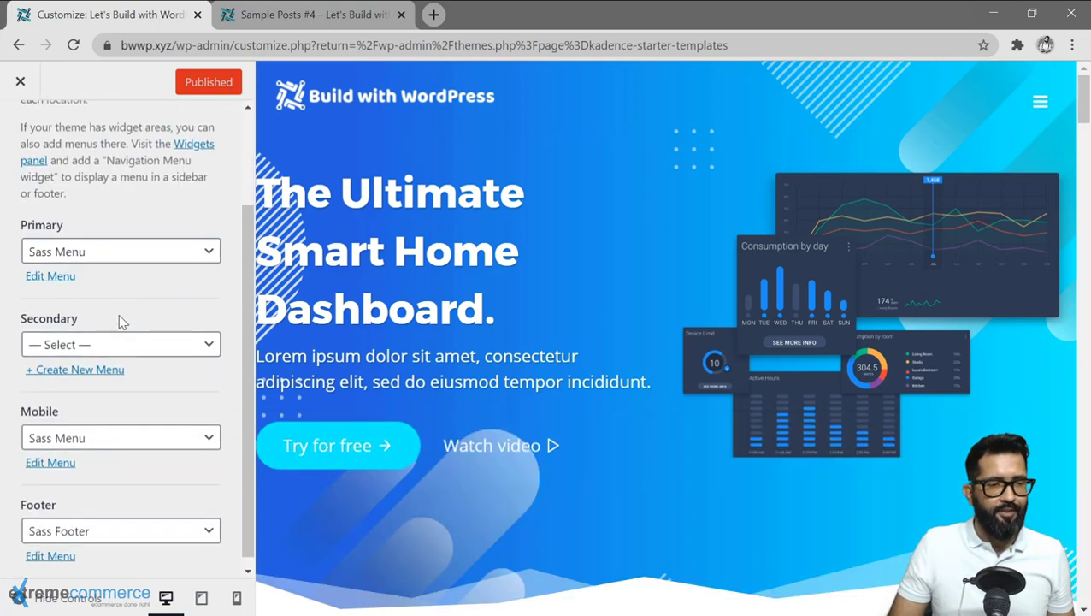
left_click(208, 241)
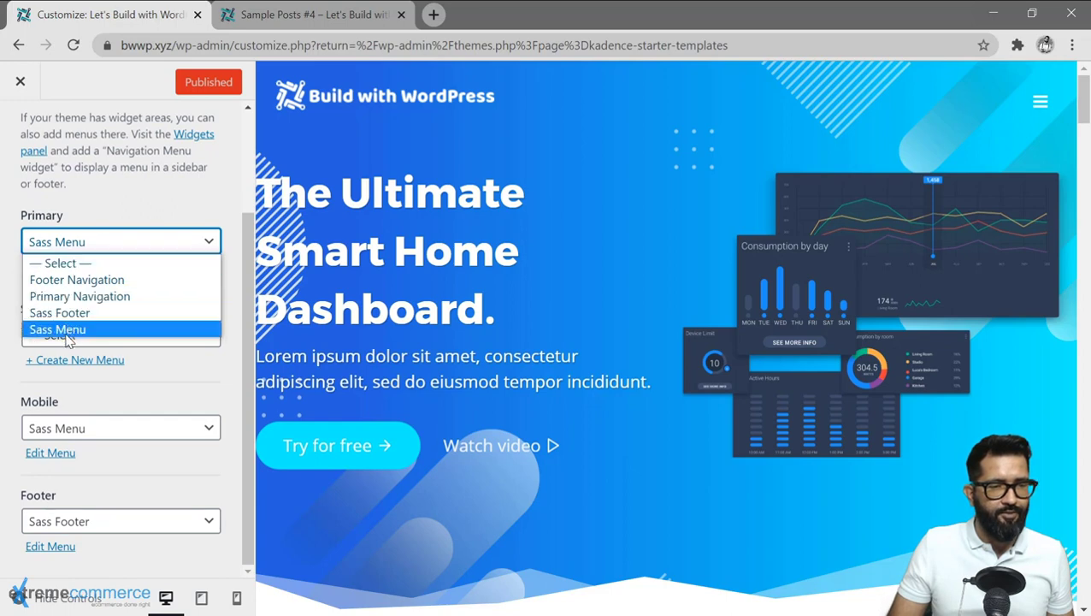
left_click(122, 200)
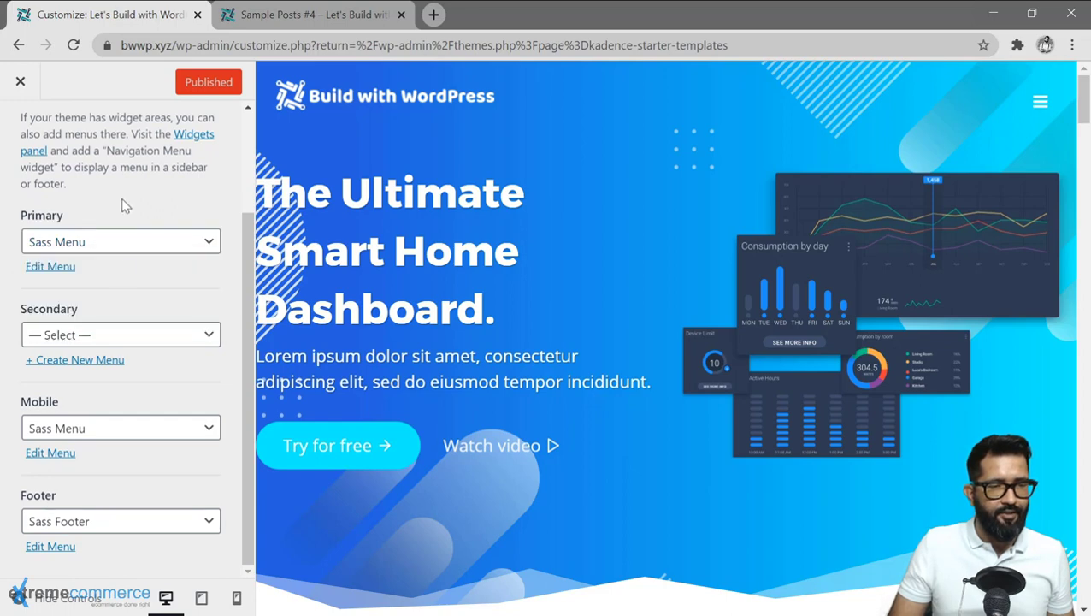
left_click(149, 342)
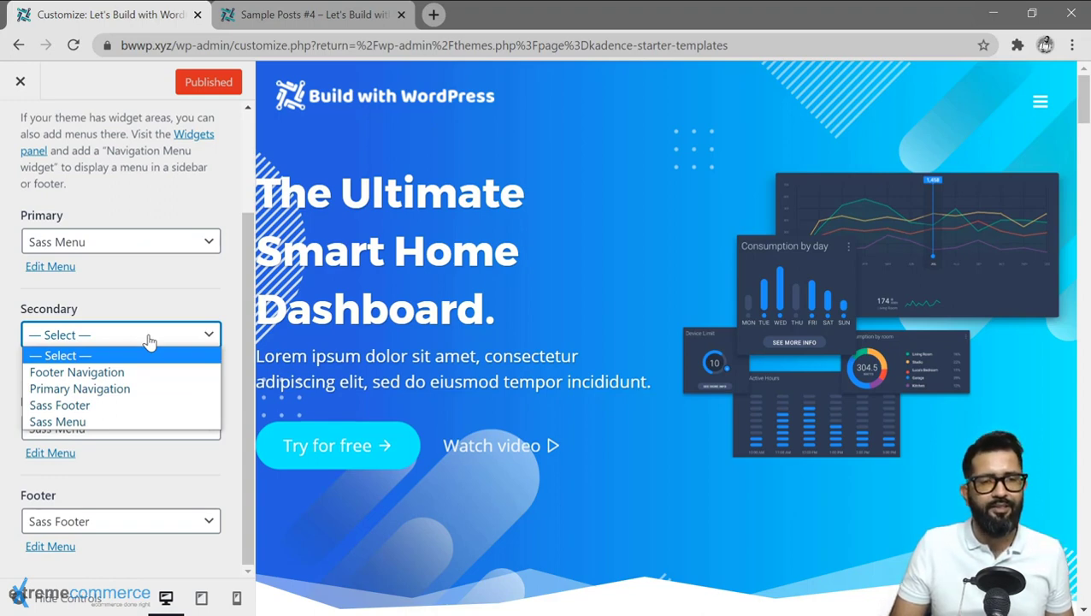
left_click(148, 339)
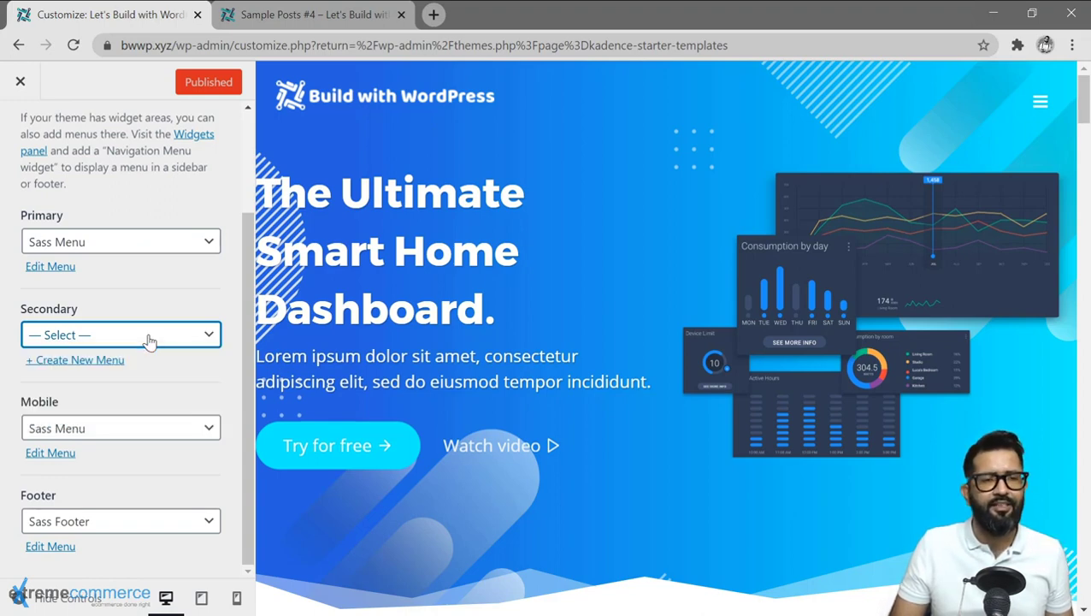
Check the header menu in the full-width preview, and restore the controls to inspect the collapsed mobile menu.
left_click(50, 602)
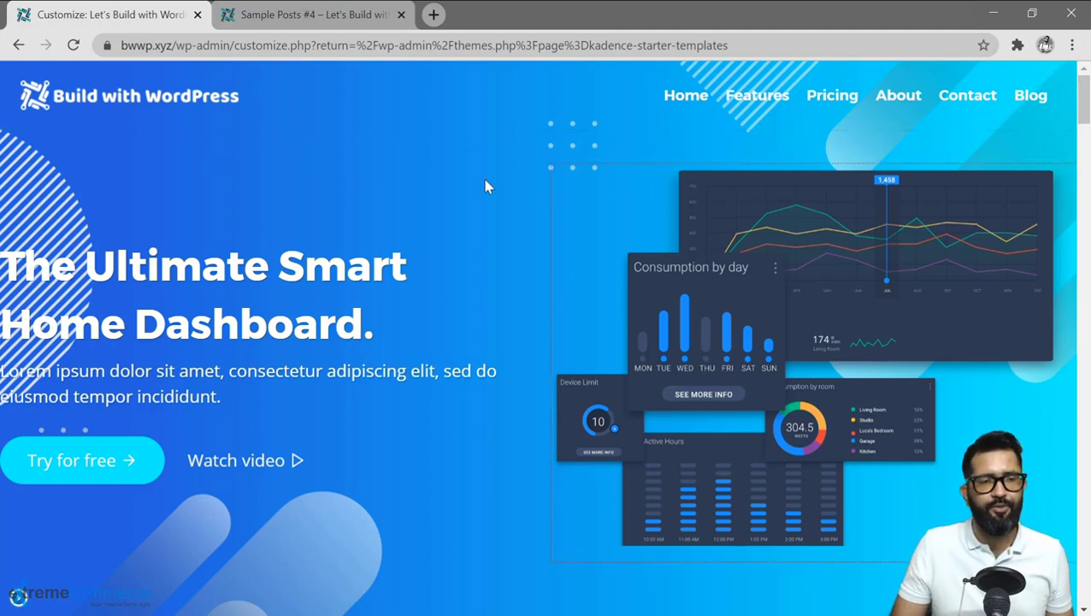
left_click(13, 600)
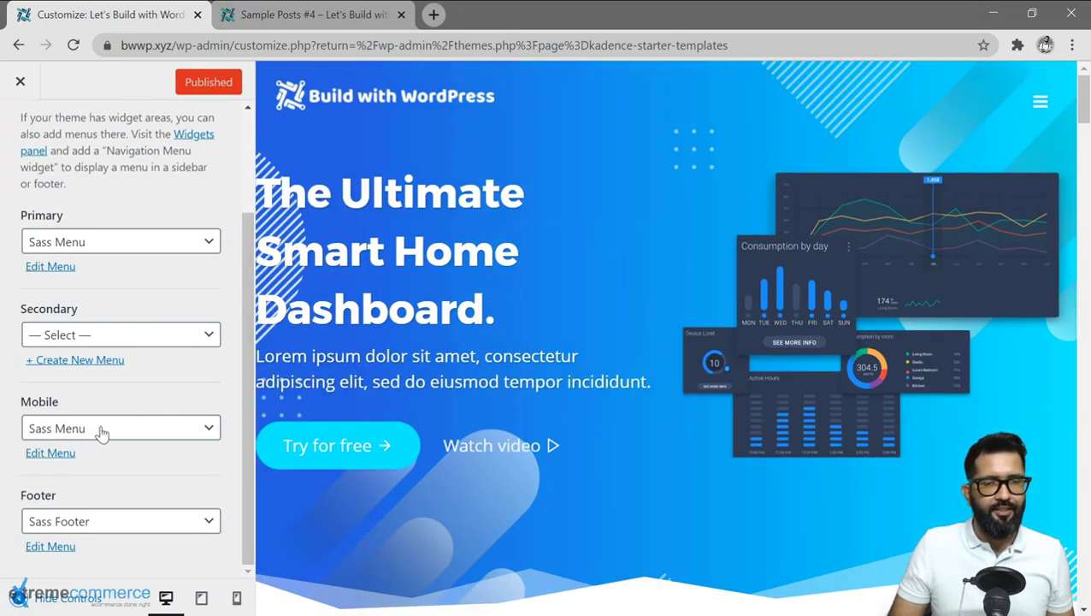
left_click(1041, 103)
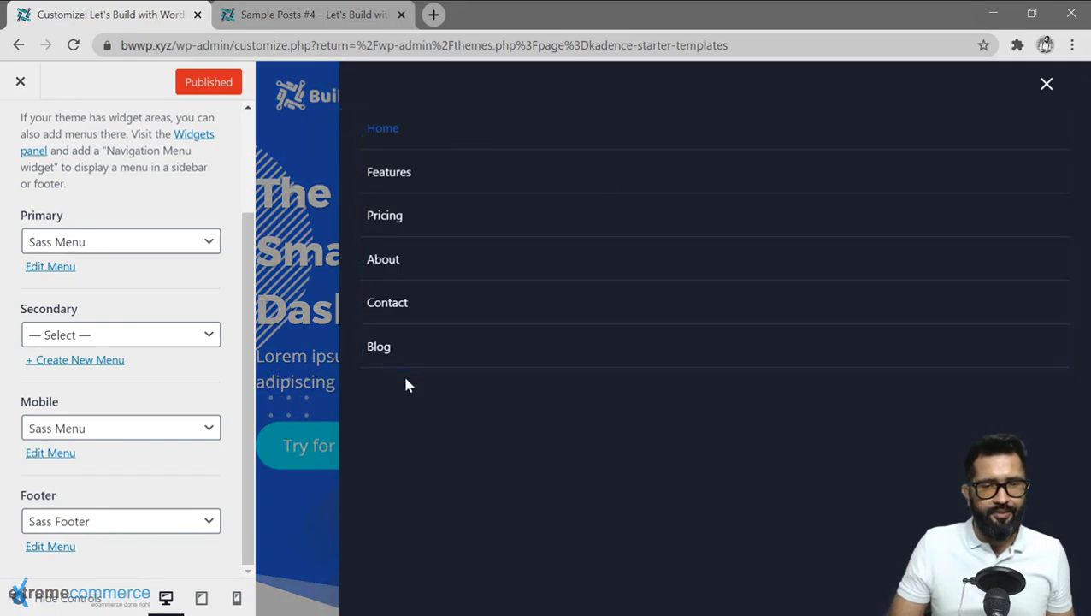
Clear the menu assigned to the Mobile location and check the collapsed menu in the preview.
left_click(97, 429)
left_click(89, 450)
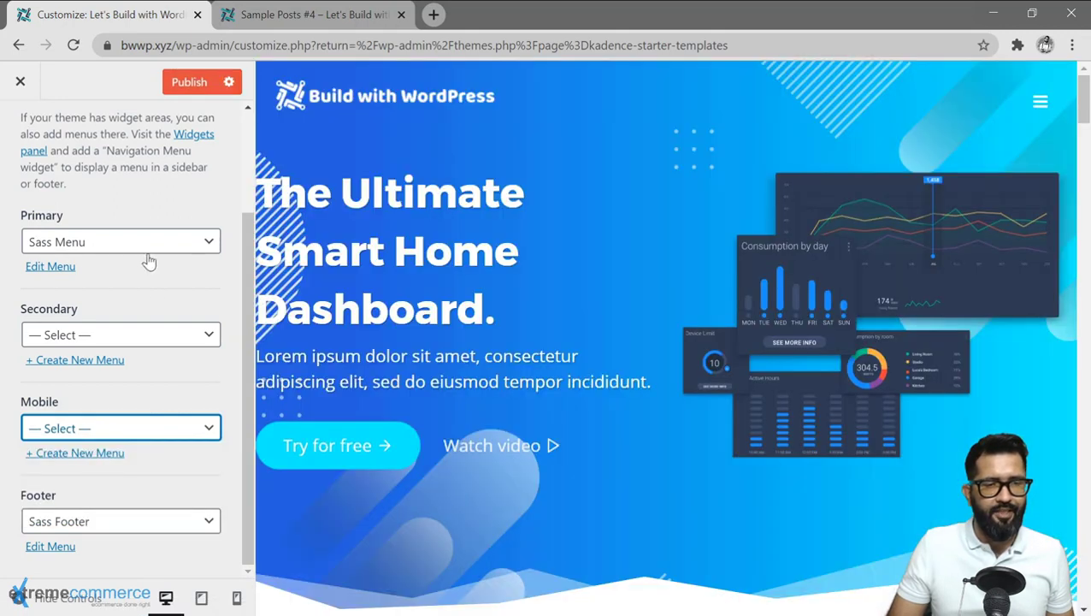
left_click(1040, 102)
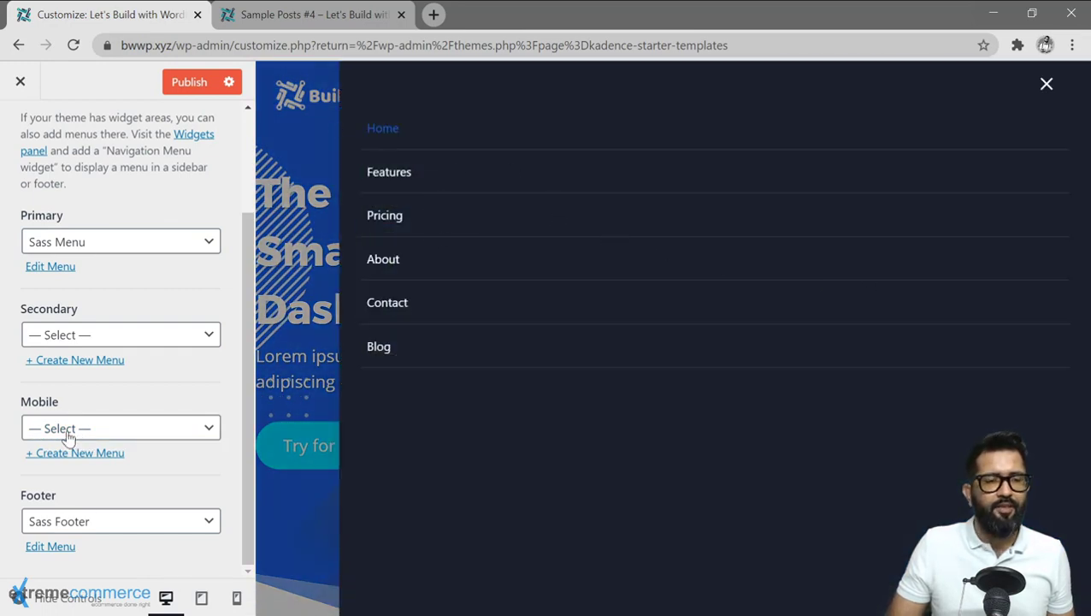
Assign the Footer Navigation menu to the Footer location and check the page footer in the preview.
left_click(116, 524)
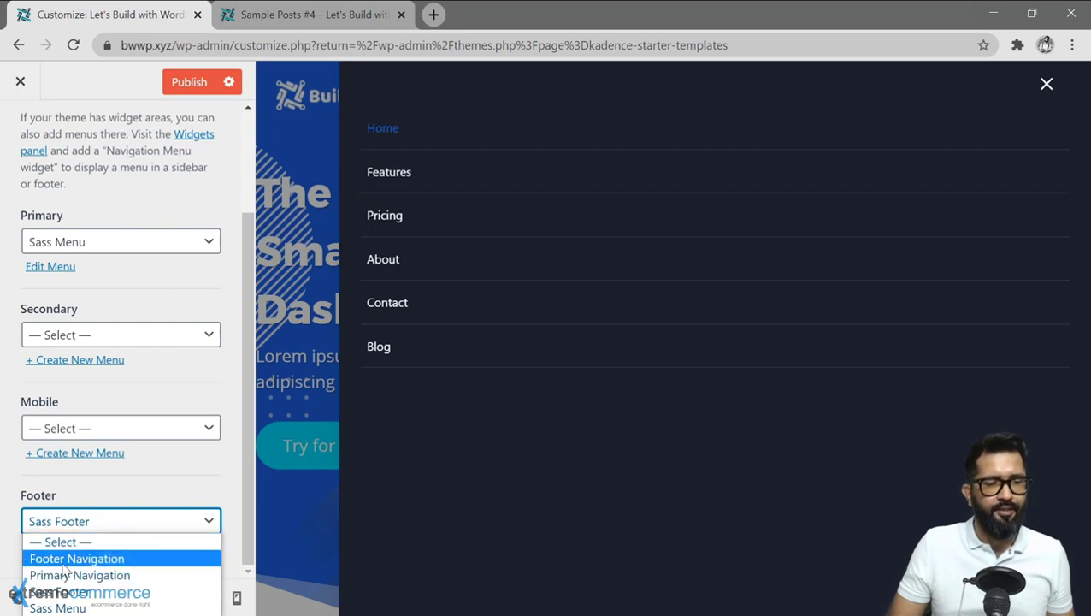
left_click(134, 560)
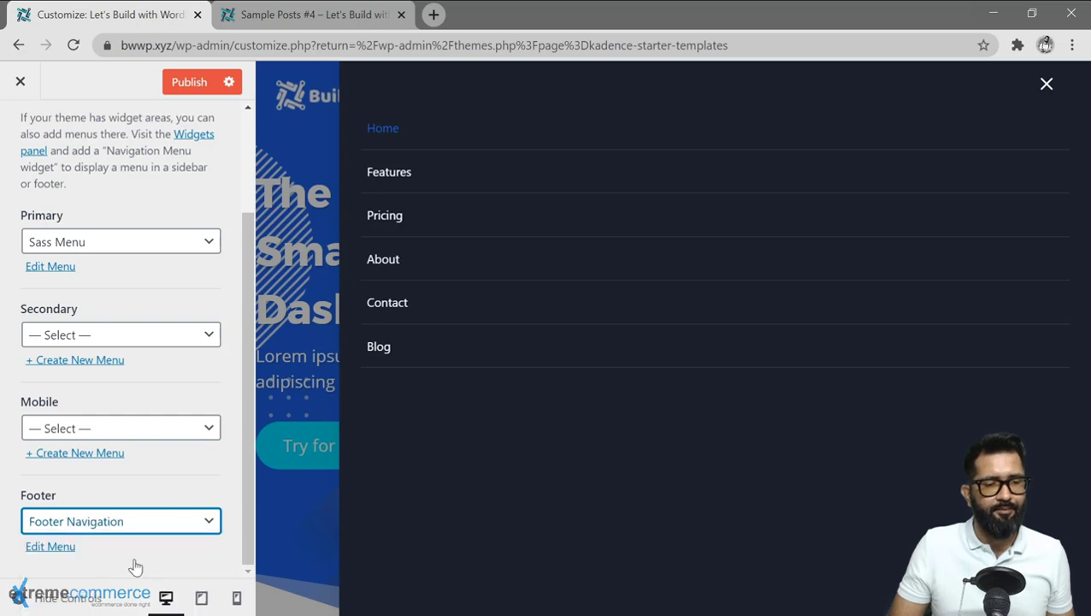
left_click(1052, 86)
scroll(616, 402, "down", 5)
scroll(616, 400, "down", 15)
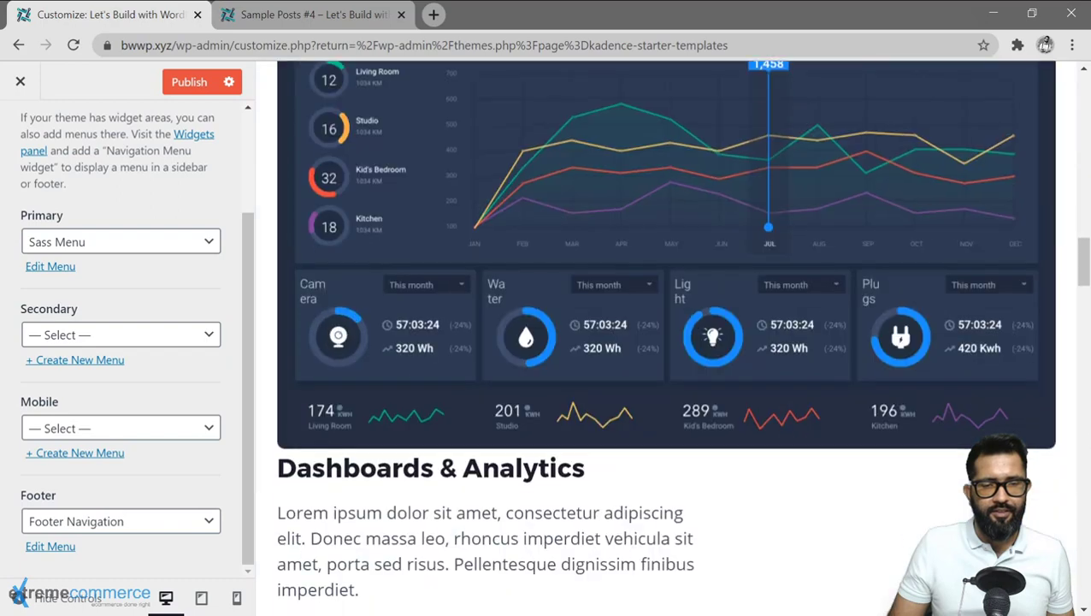
scroll(718, 563, "down", 5)
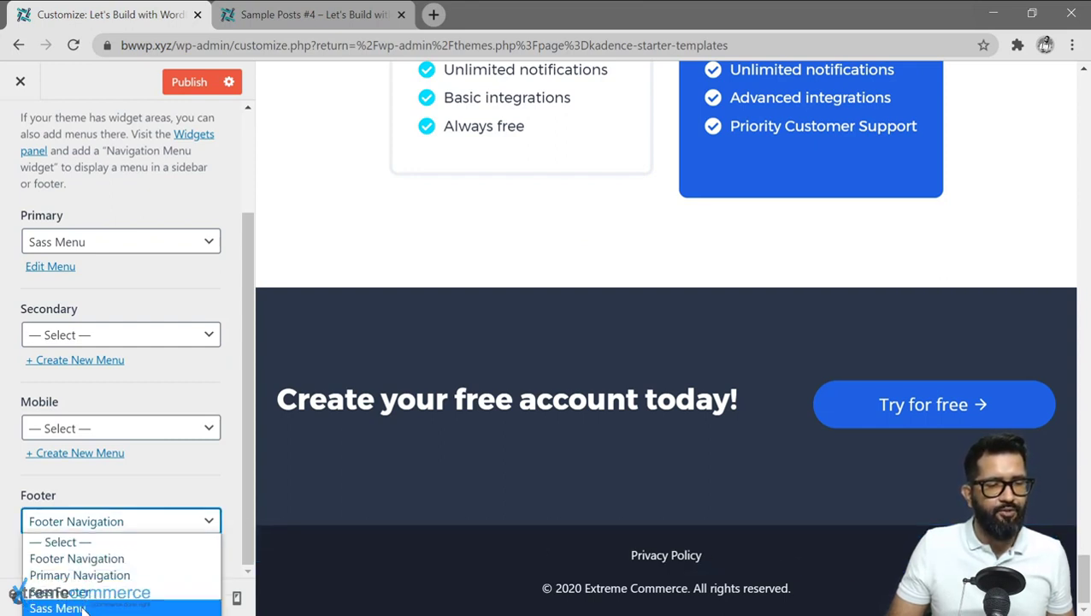
Assign Sass Menu to the Footer location, publish the changes and review the page preview.
left_click(83, 607)
key("ctrl+s")
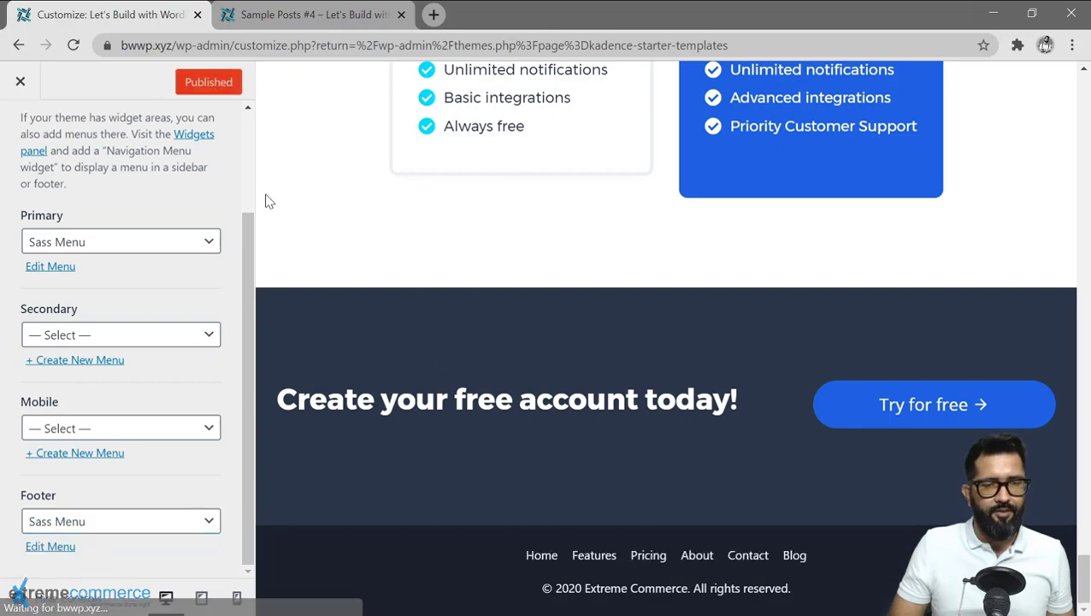
scroll(540, 247, "up", 15)
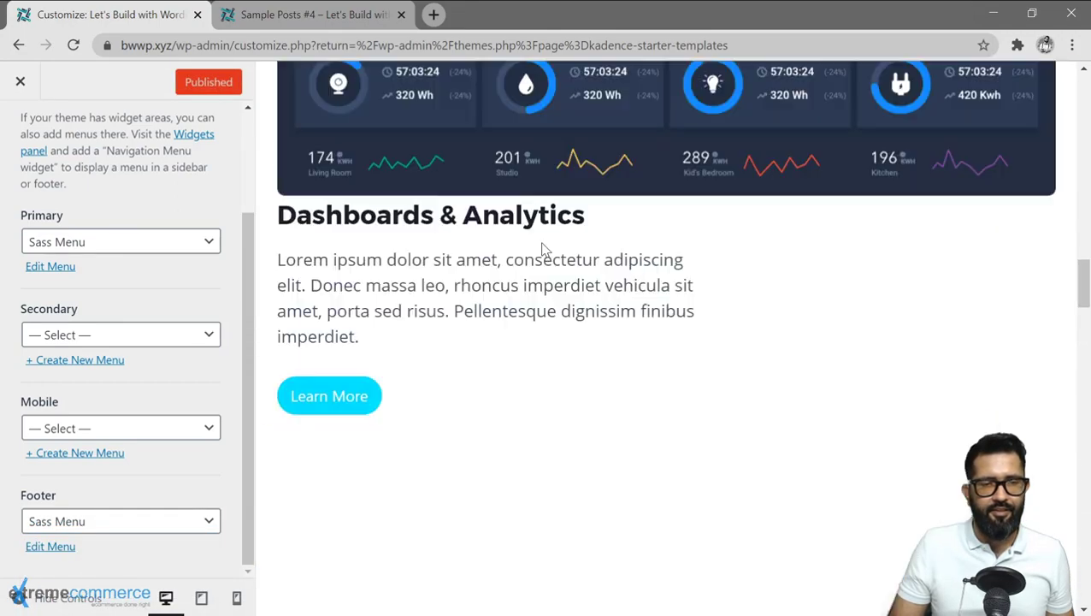
scroll(541, 248, "up", 10)
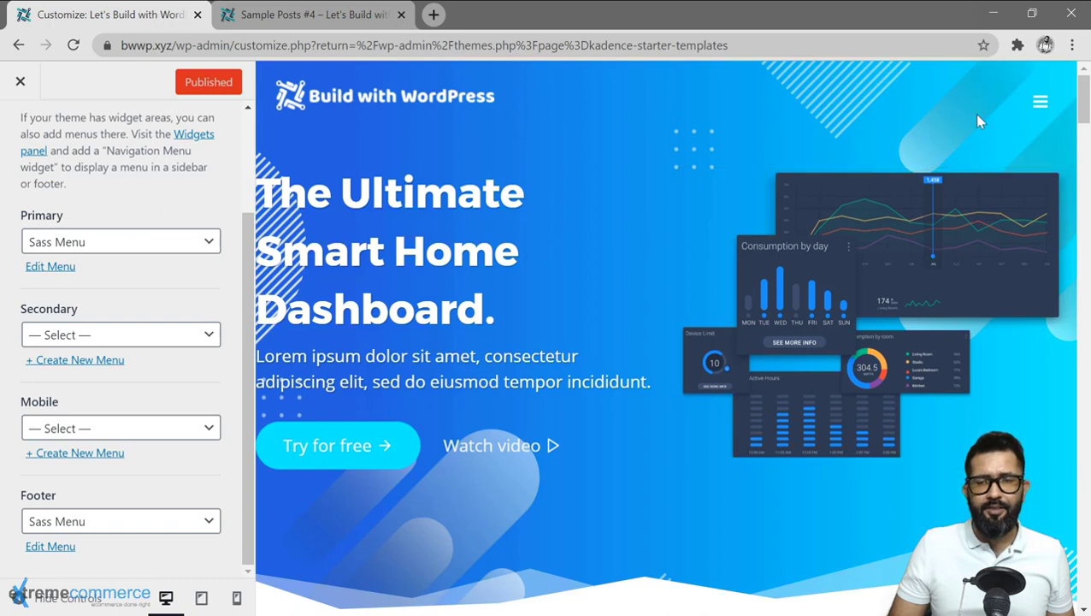
Close the Customizer and open the list of all pages in the WordPress dashboard.
left_click(22, 84)
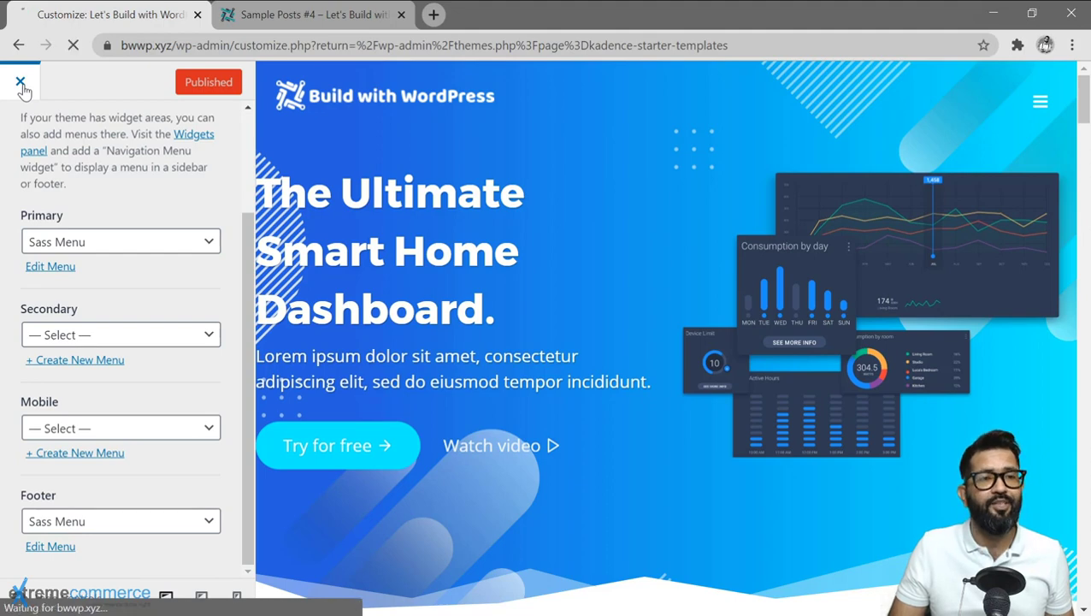
scroll(192, 348, "down", 2)
scroll(192, 348, "up", 2)
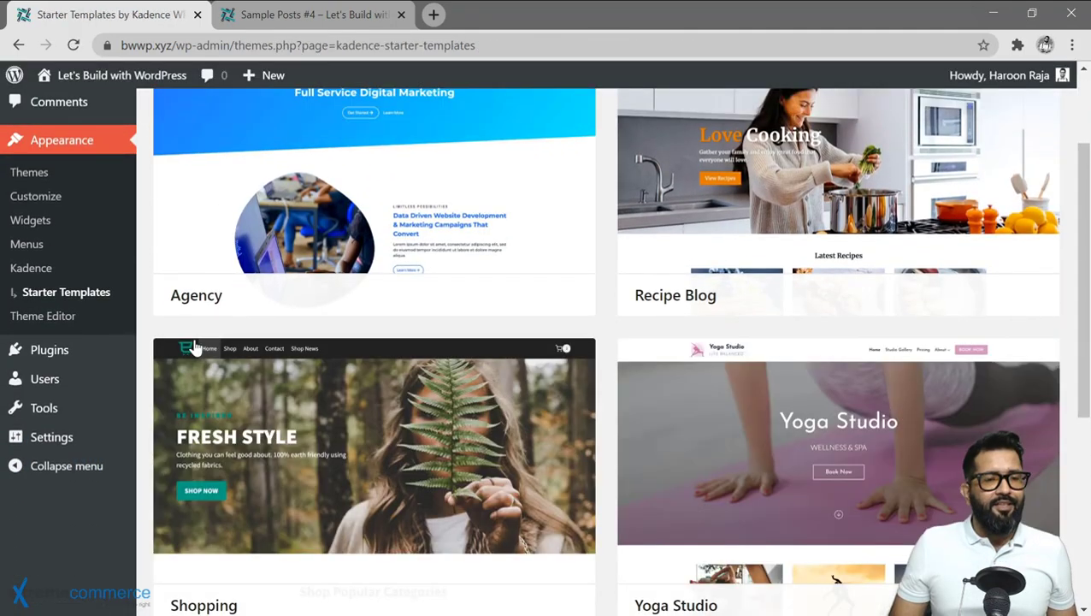
mouse_move(105, 214)
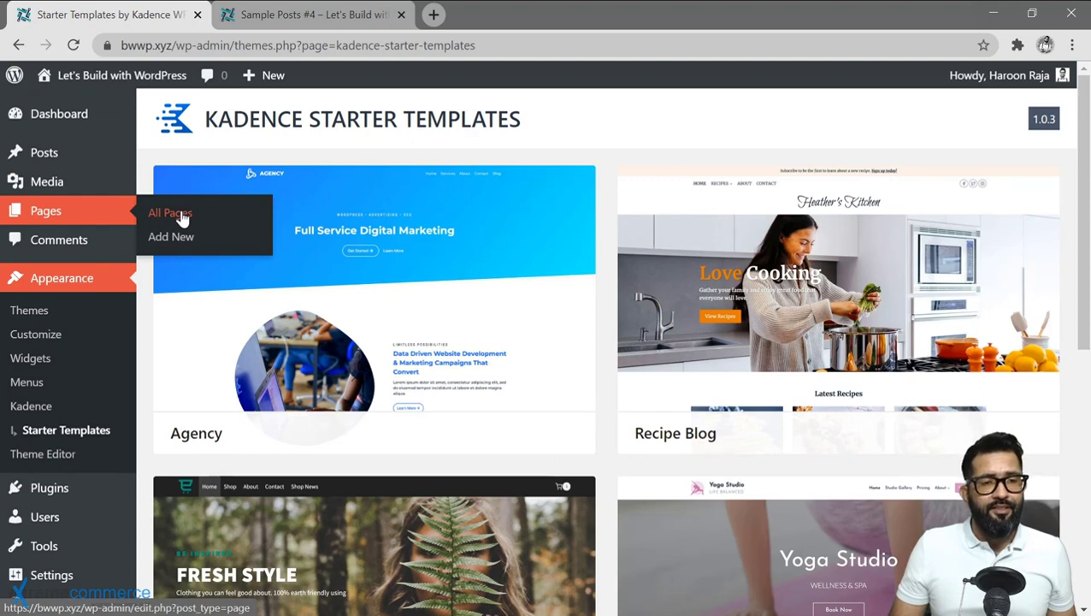
left_click(180, 215)
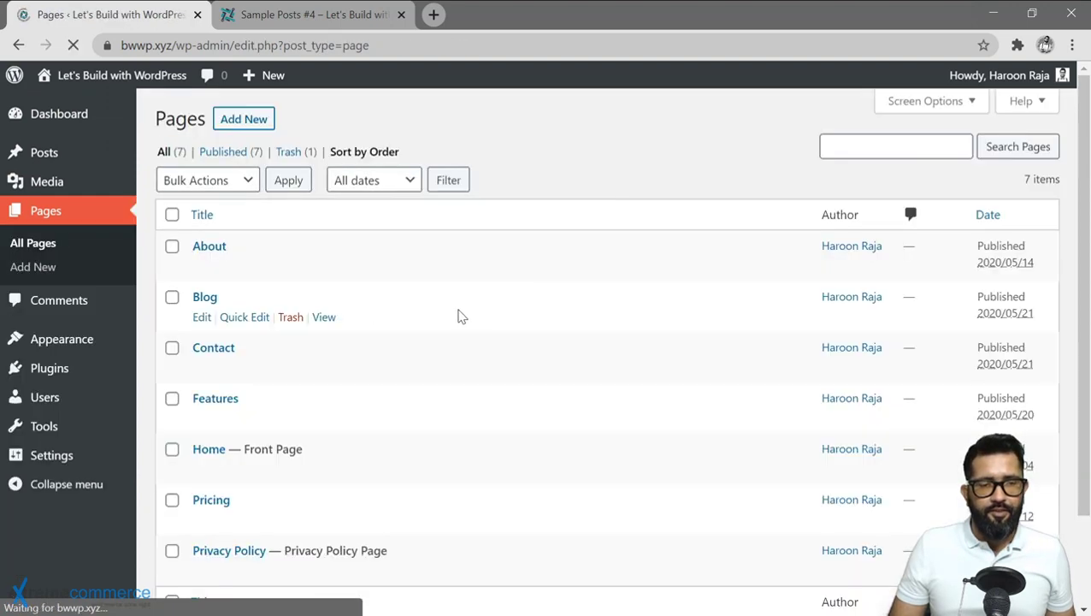
middle_click(389, 262)
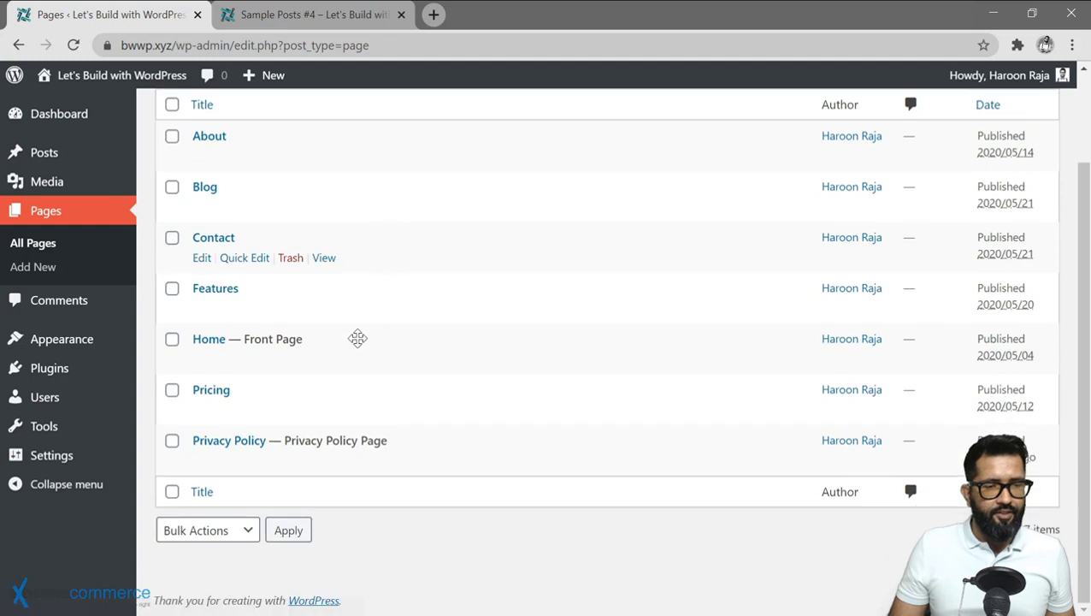
scroll(389, 347, "up", 2)
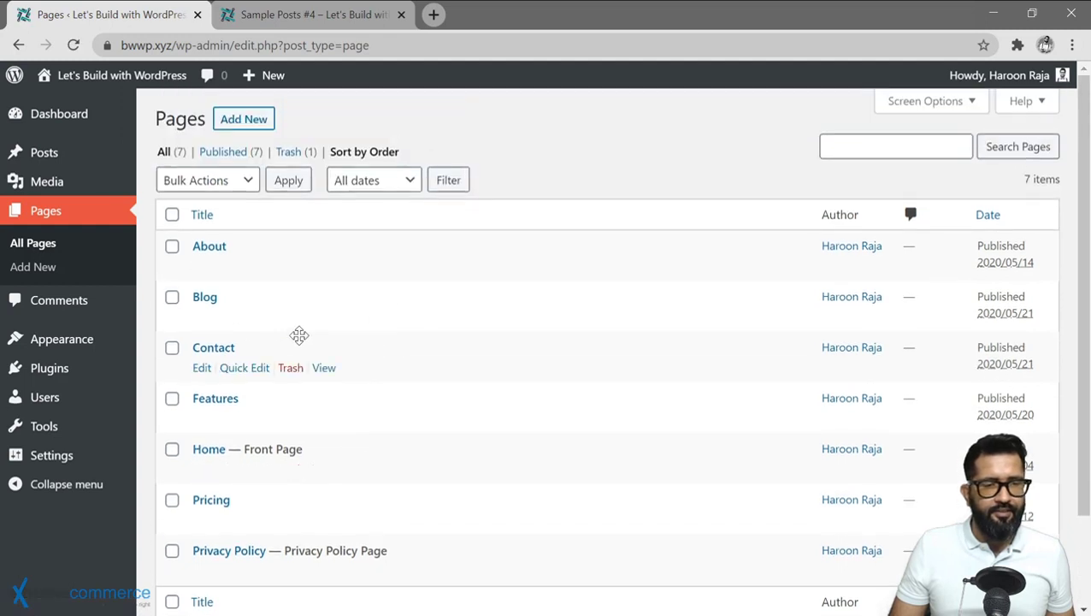
Open the Home front page for editing in a new browser tab.
mouse_move(241, 480)
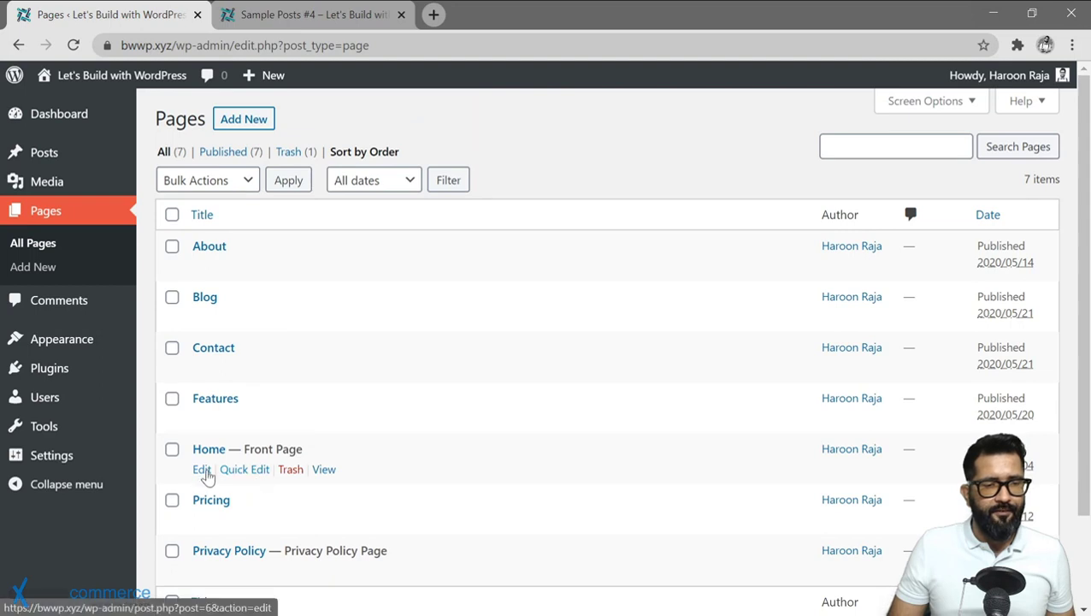
right_click(206, 477)
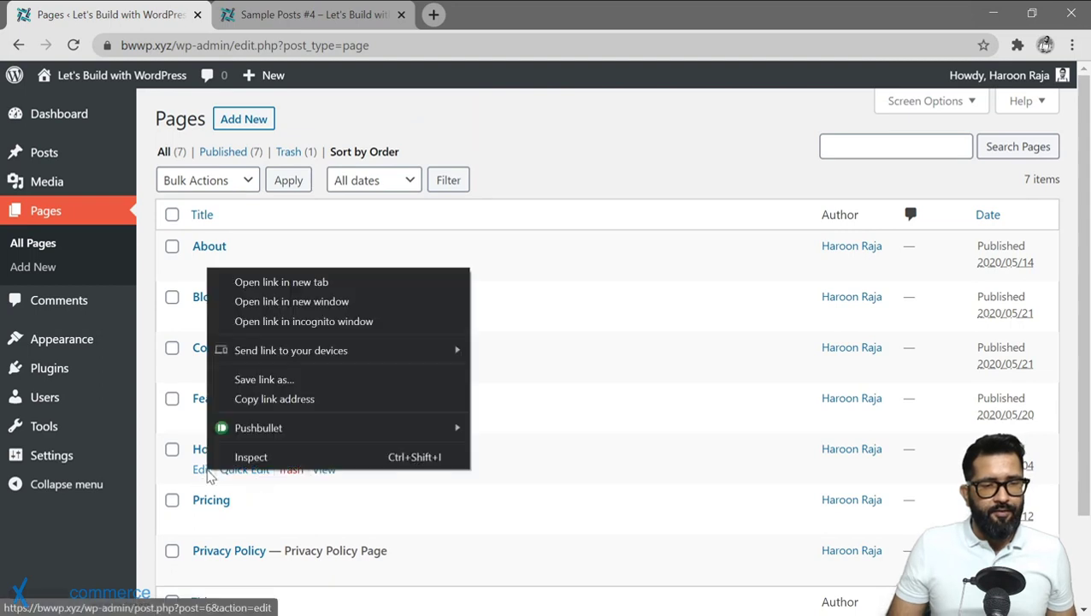
left_click(284, 280)
left_click(470, 15)
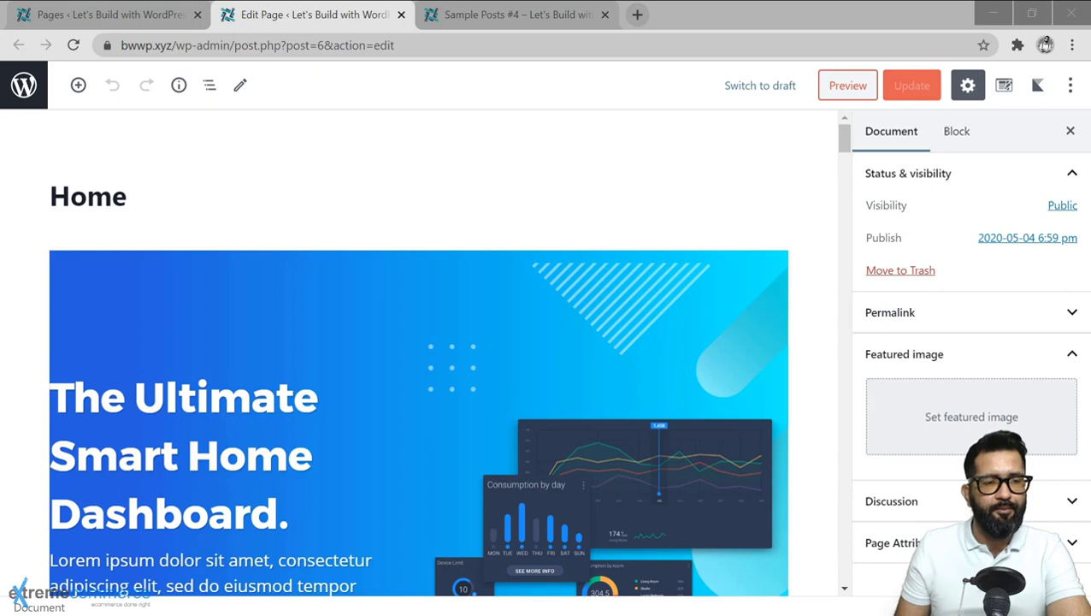
Select the Home page's hero Row Layout block to examine its layout settings.
left_click(126, 195)
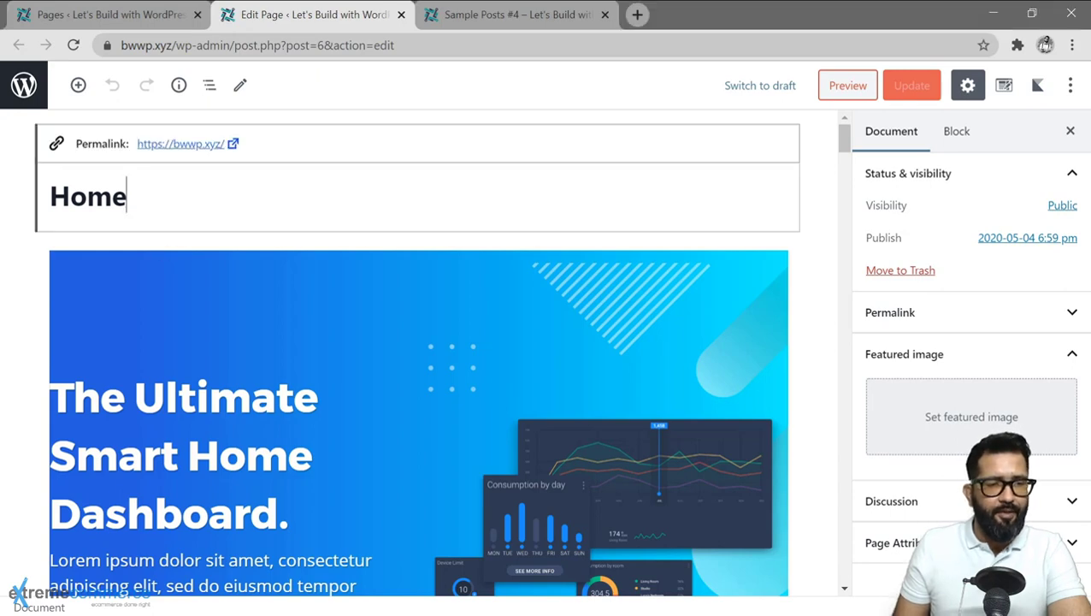
left_click(367, 370)
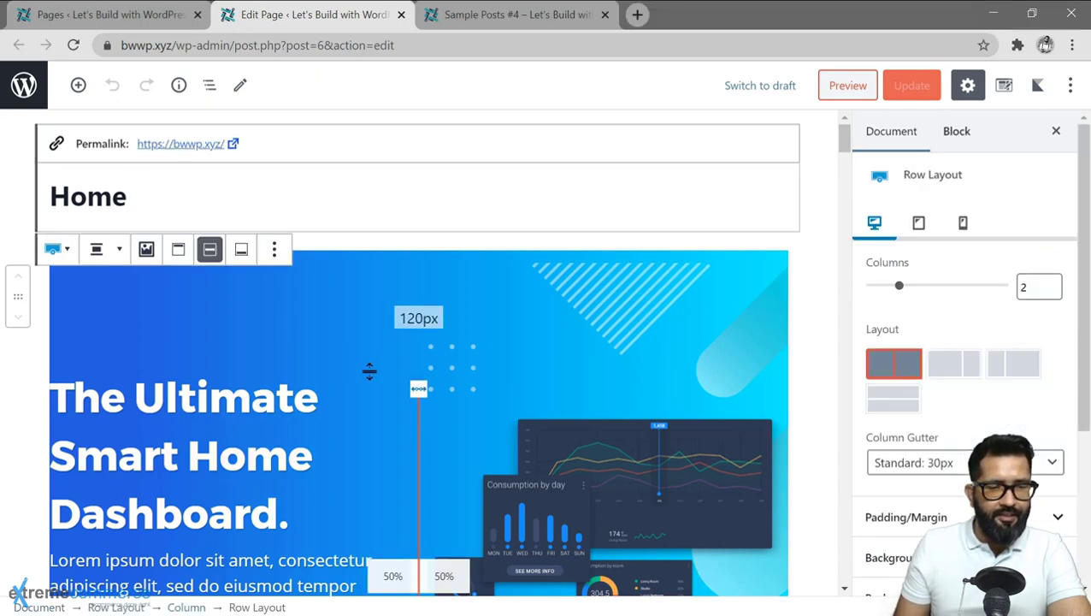
scroll(98, 268, "down", 1)
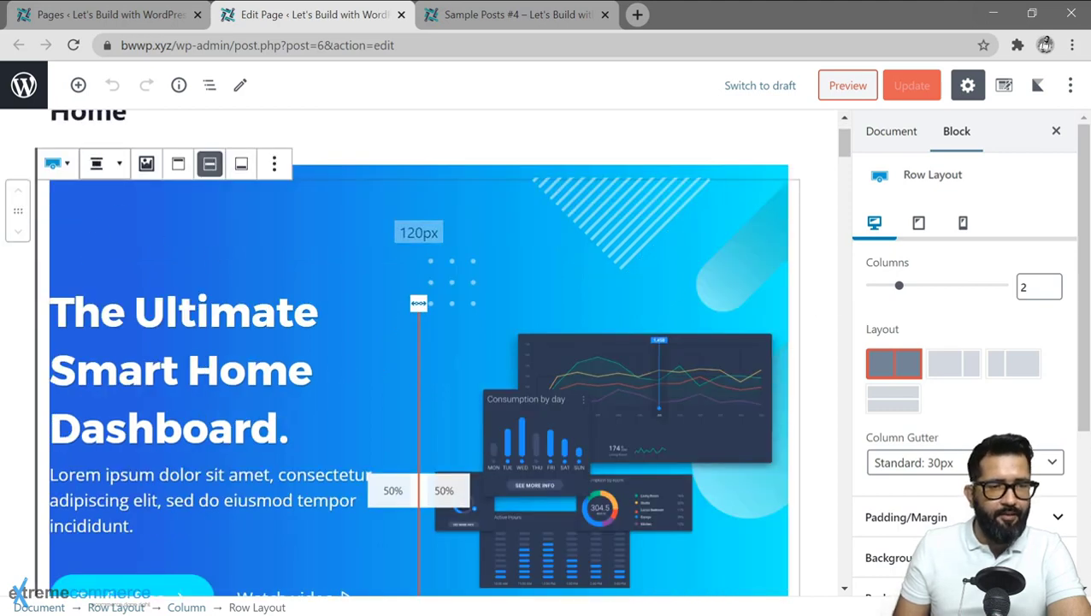
Open the block library and examine the blocks offered under Most used, Common Blocks and Kadence Blocks.
left_click(78, 84)
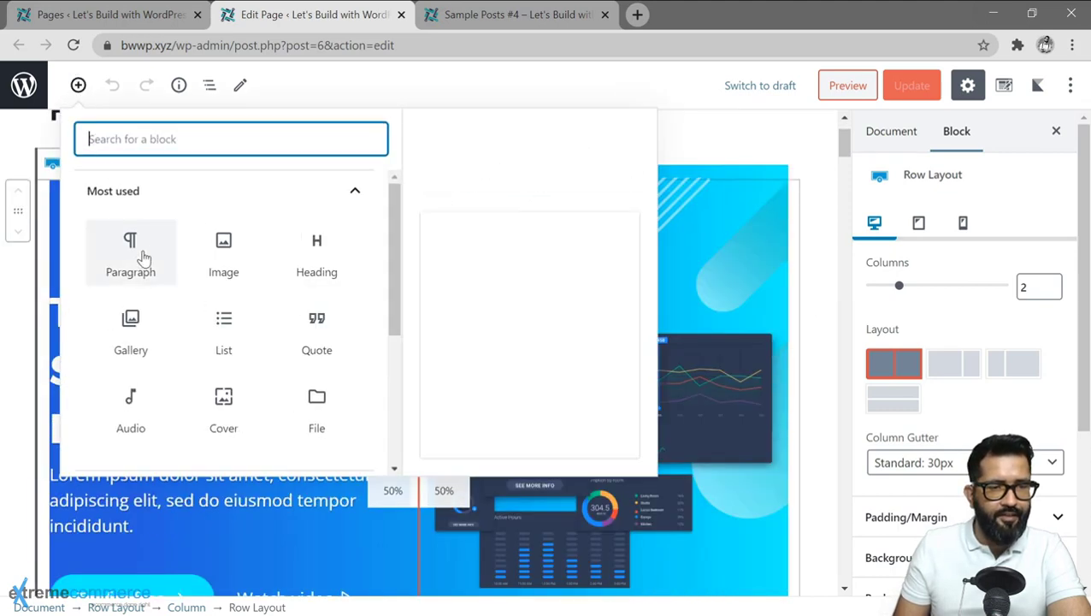
scroll(331, 271, "down", 1)
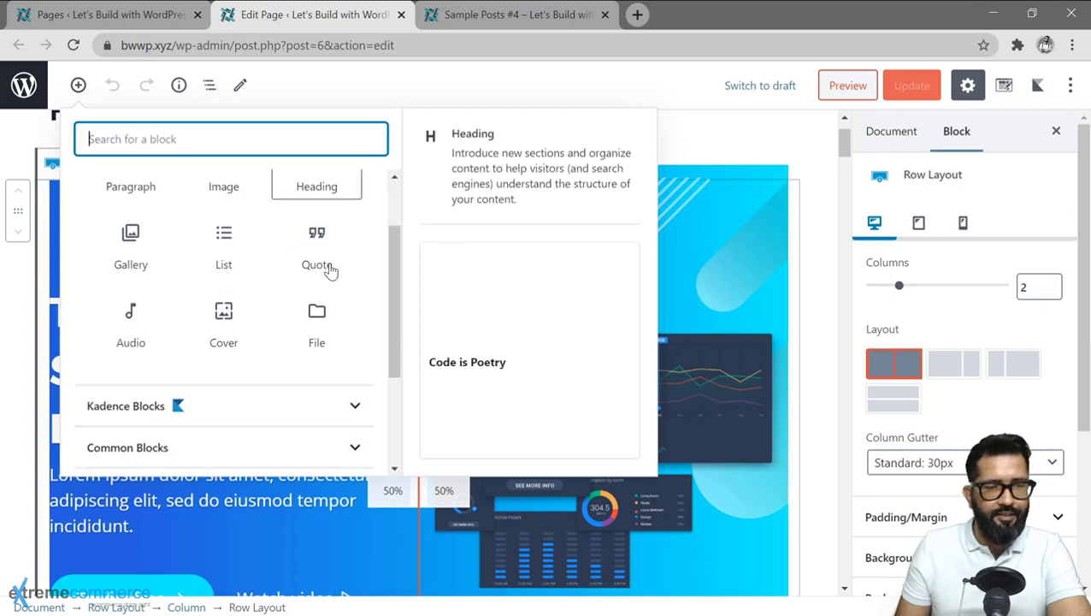
scroll(331, 271, "down", 1)
scroll(330, 270, "up", 1)
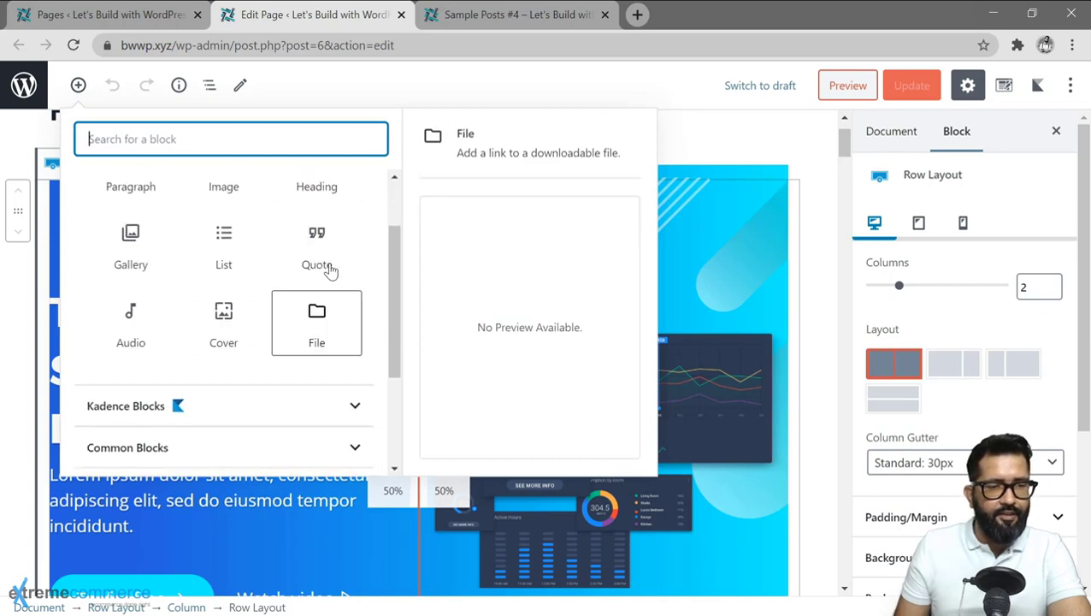
scroll(331, 270, "down", 2)
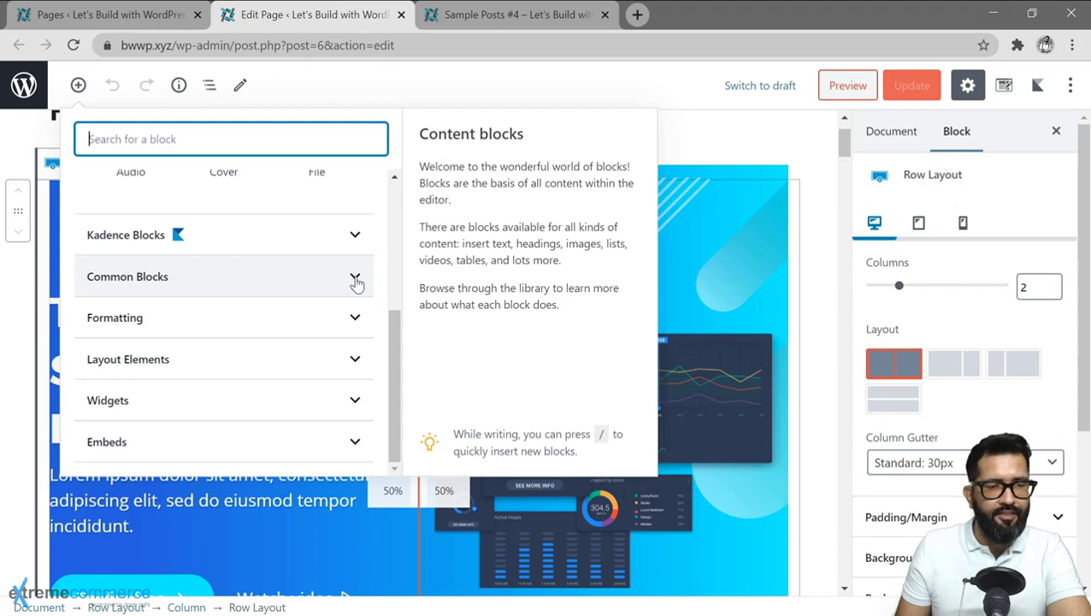
left_click(356, 280)
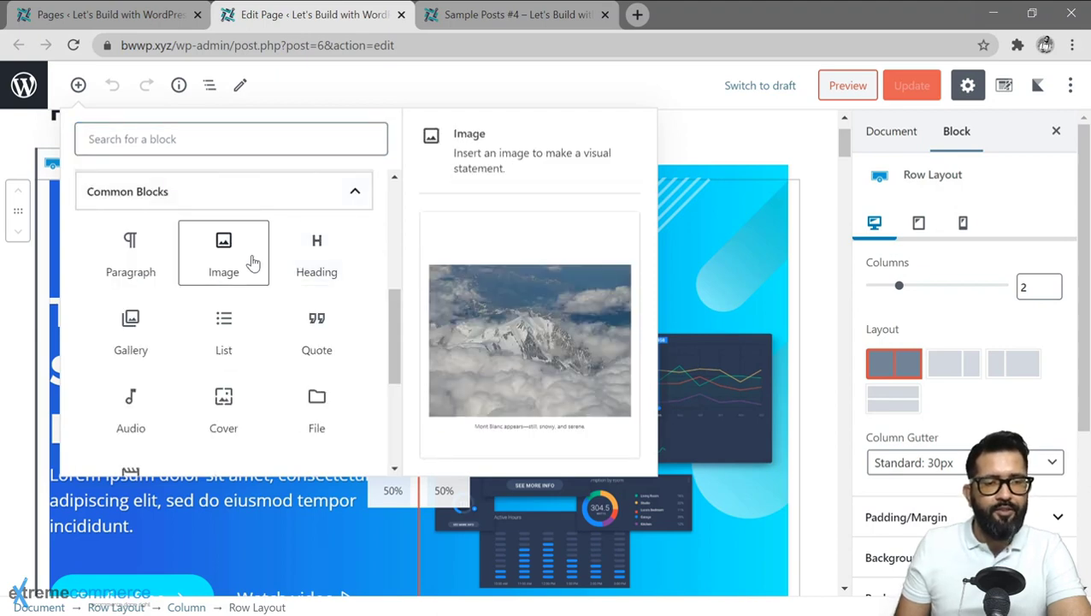
scroll(253, 261, "up", 2)
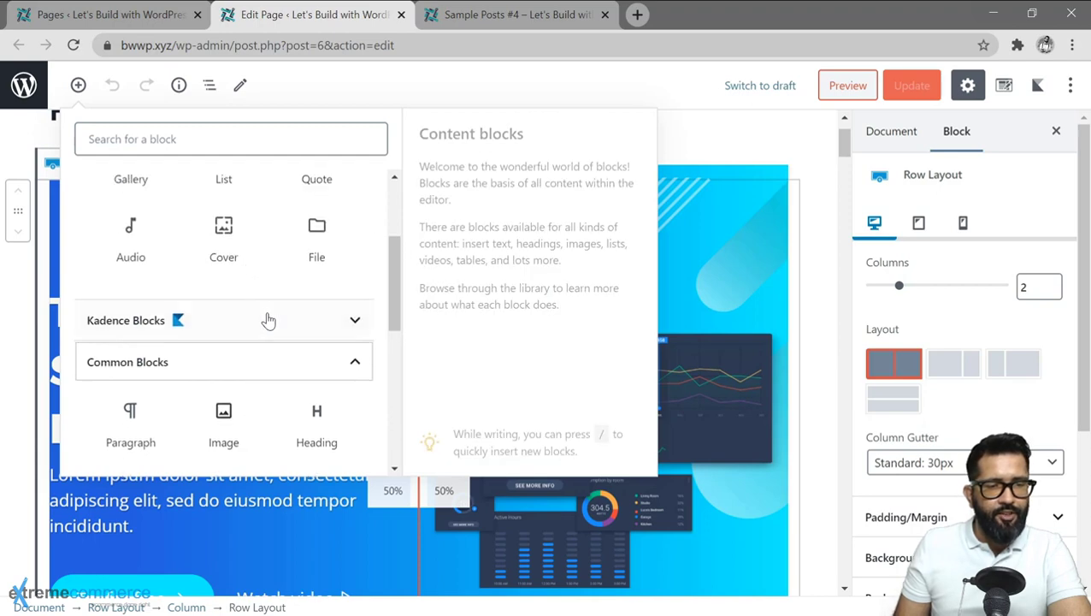
left_click(356, 325)
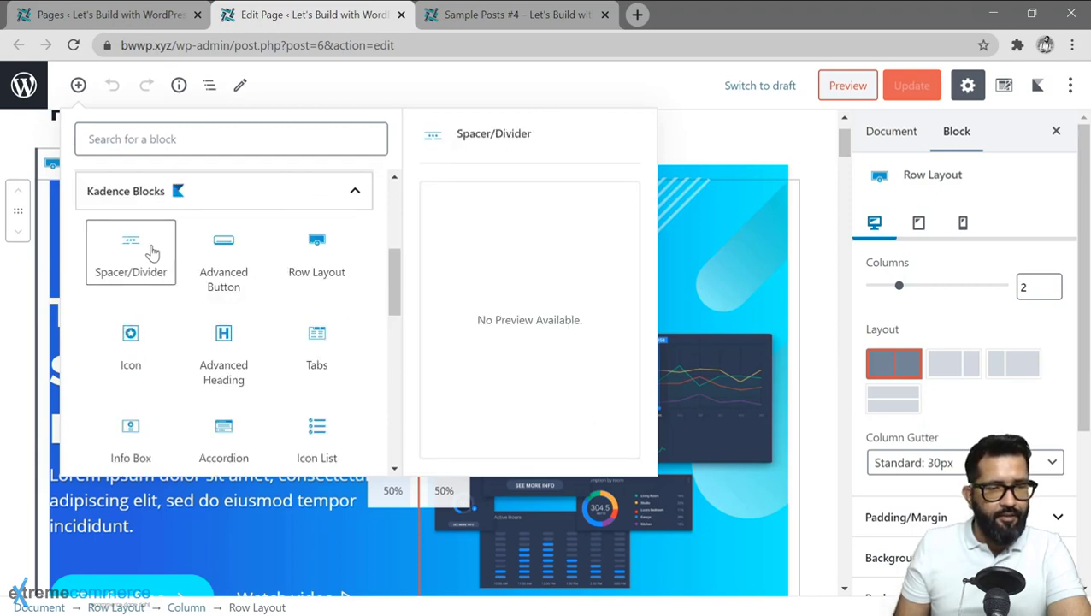
scroll(319, 342, "down", 2)
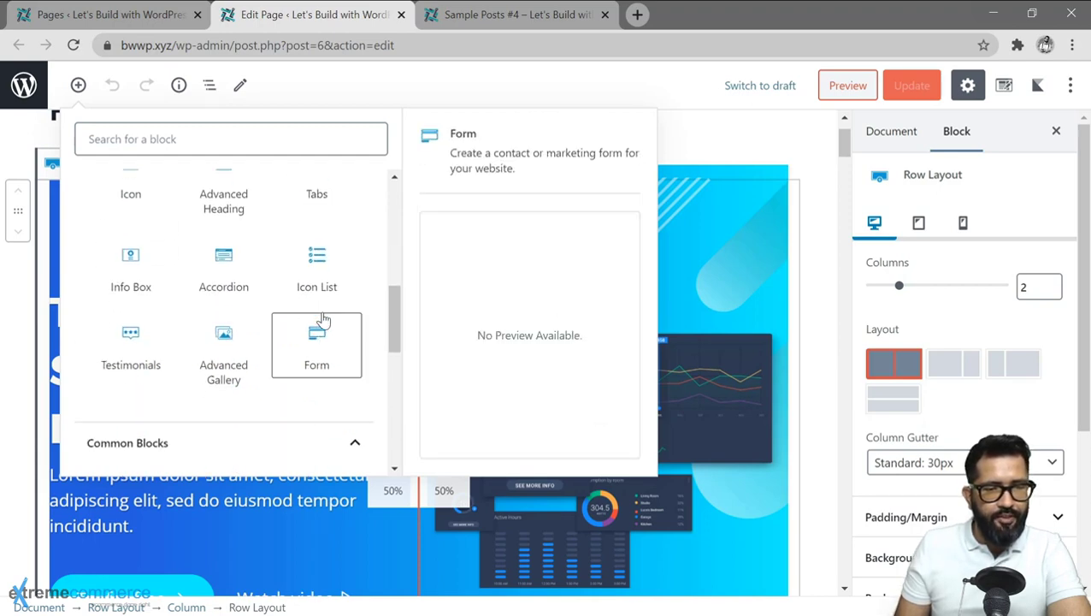
scroll(319, 347, "up", 2)
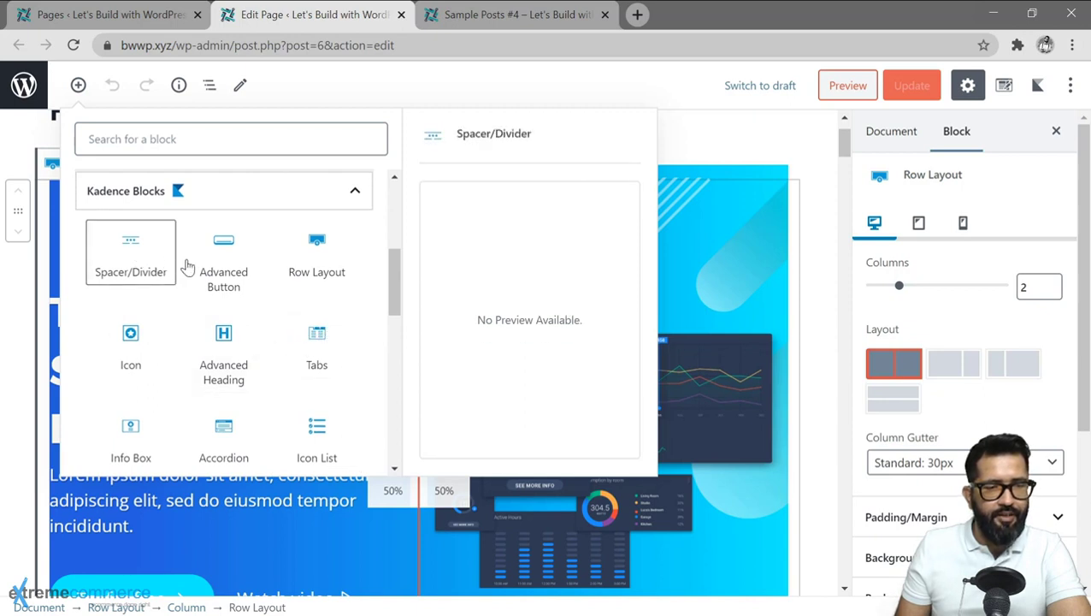
scroll(282, 335, "down", 1)
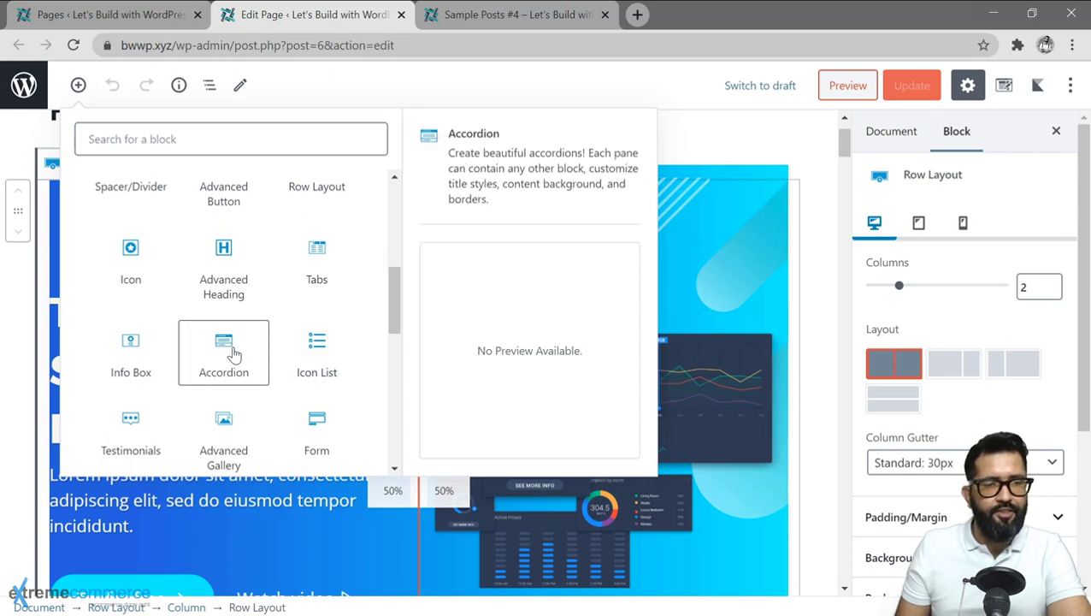
scroll(235, 353, "up", 1)
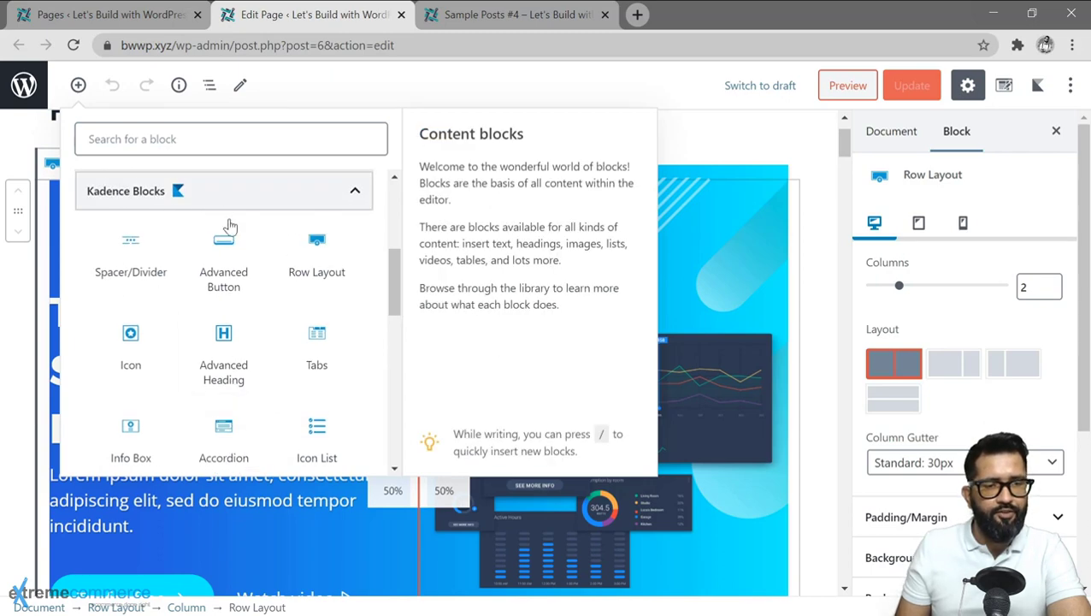
Examine the Formatting, Layout Elements and Widgets block categories, and close the block library without inserting anything.
scroll(242, 355, "down", 5)
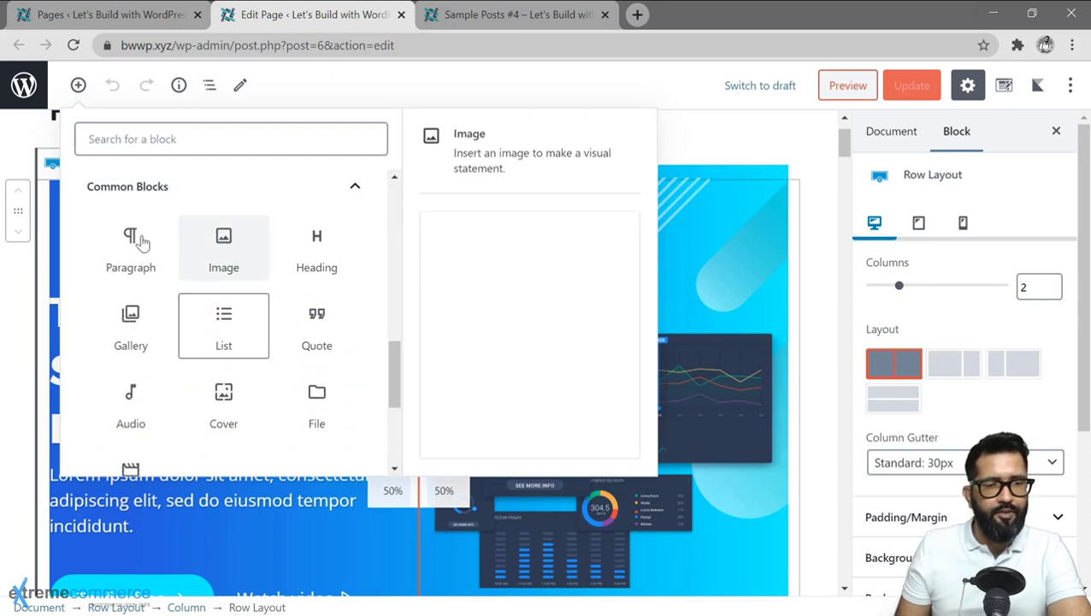
scroll(315, 285, "down", 1)
scroll(315, 285, "down", 2)
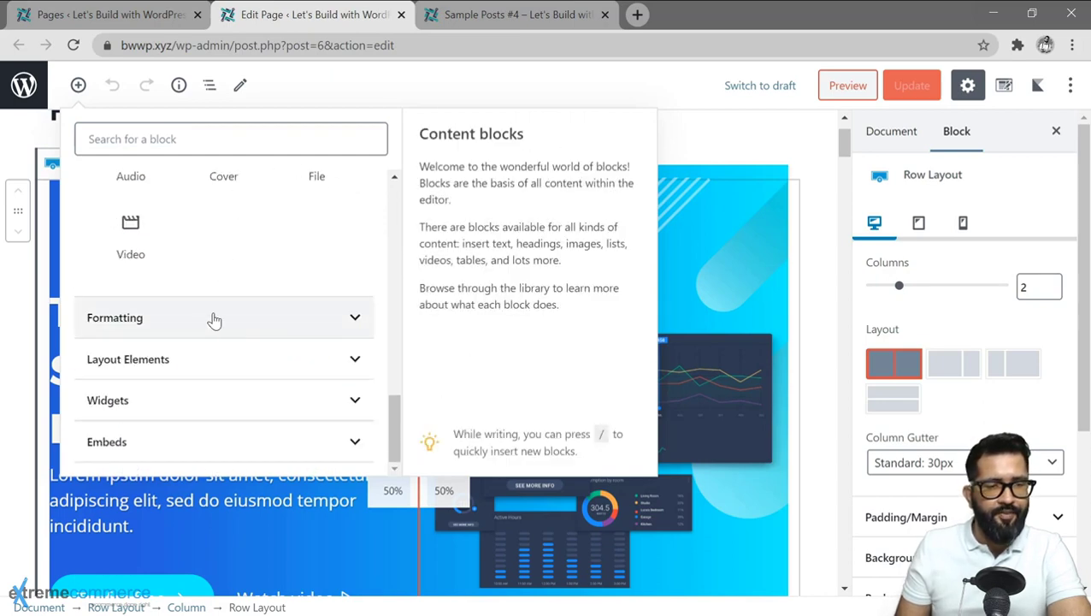
left_click(355, 324)
scroll(210, 285, "down", 2)
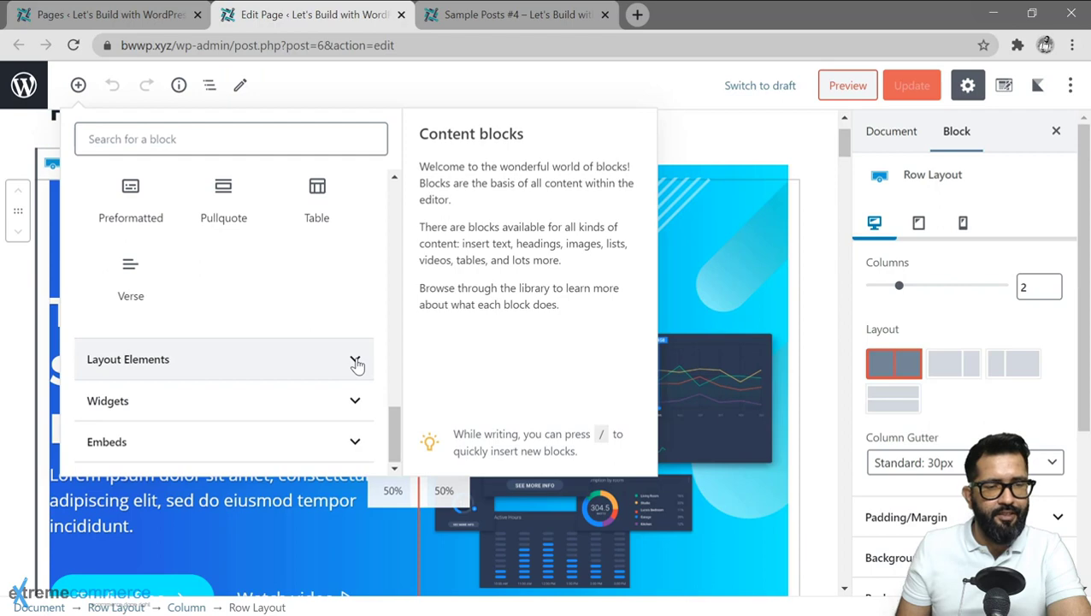
left_click(355, 360)
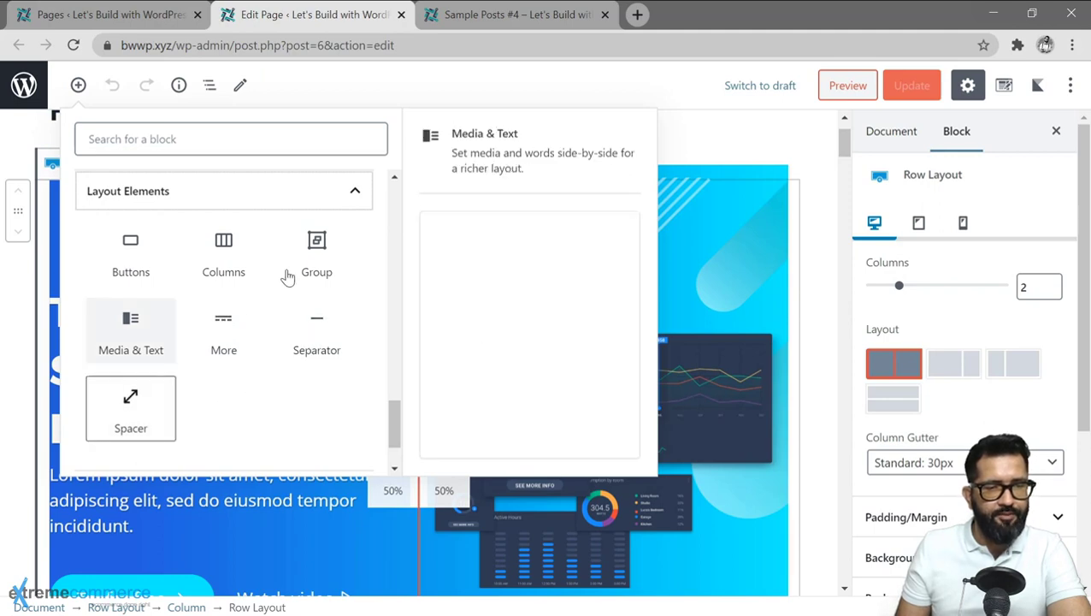
left_click(353, 199)
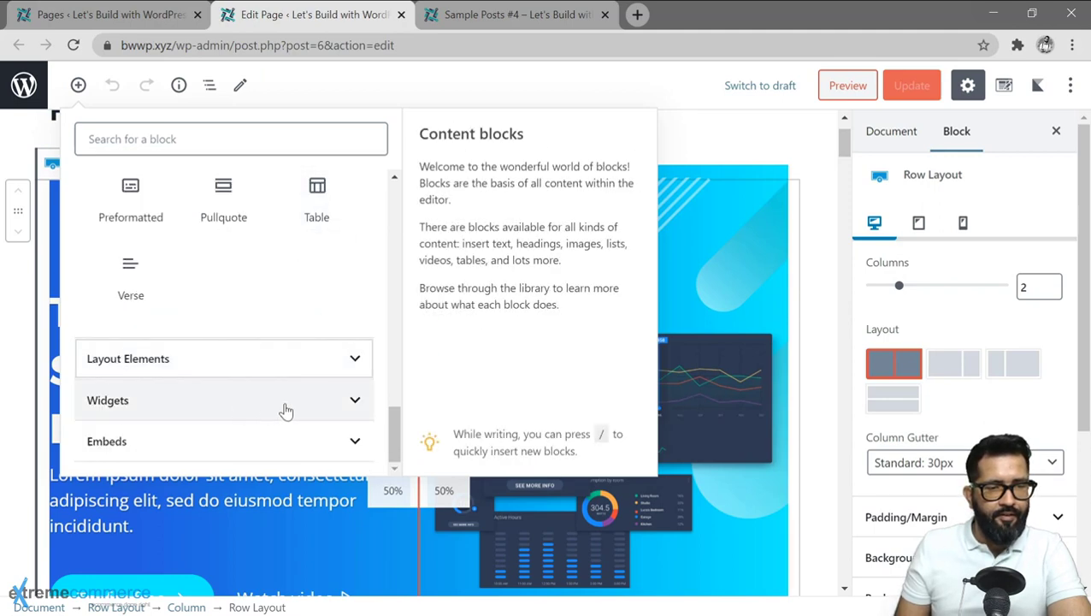
left_click(356, 407)
scroll(284, 382, "up", 3)
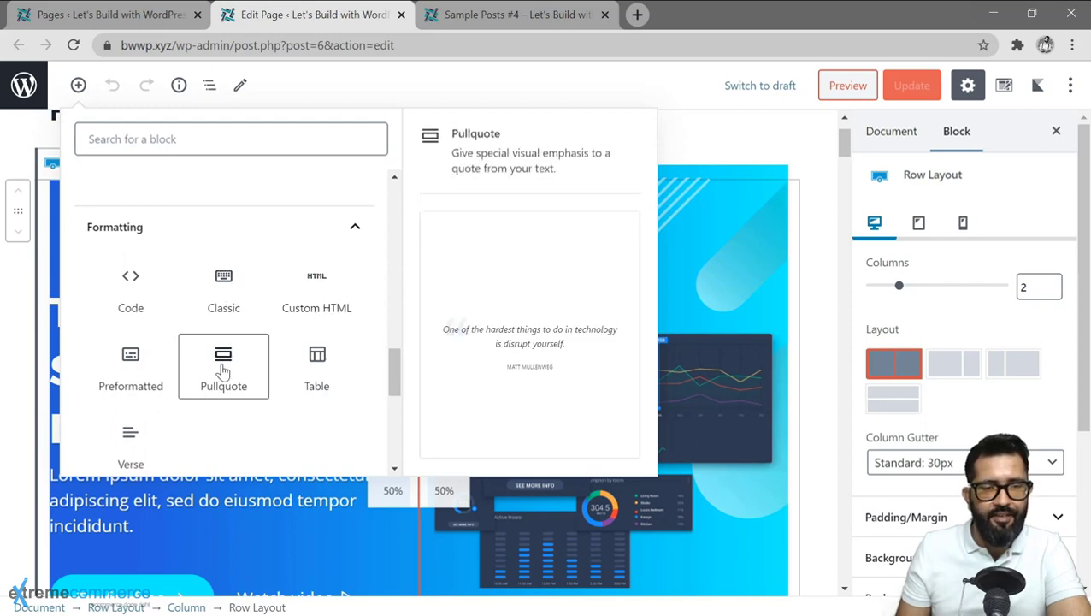
key("Escape")
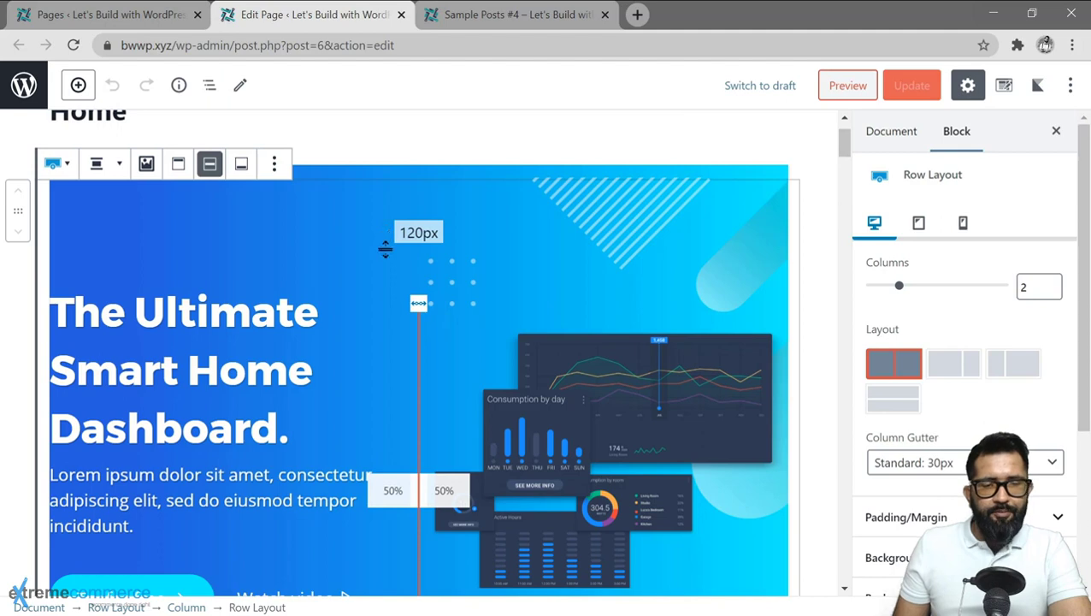
Retitle the Simple Notifications info box "Simple Features" and replace "consectetur" in its description with "special delivery coming up".
scroll(382, 275, "down", 8)
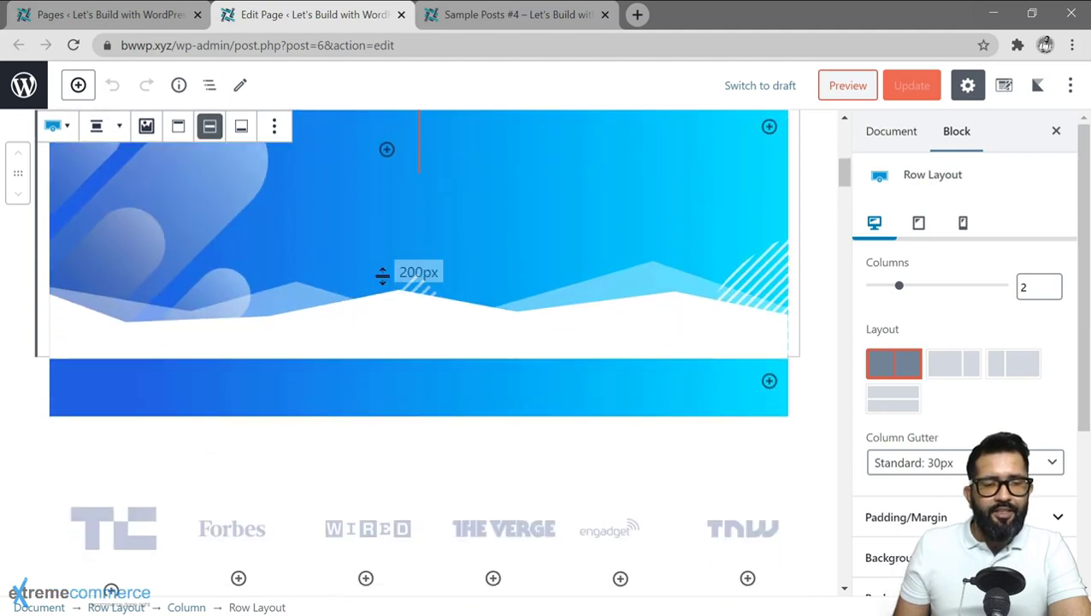
scroll(382, 274, "down", 2)
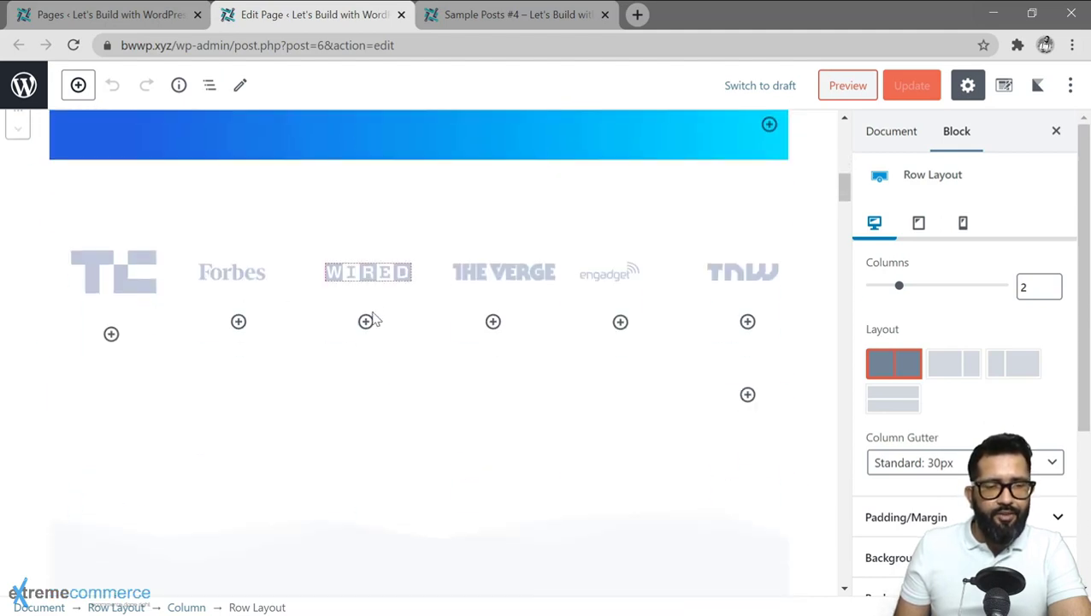
scroll(457, 308, "down", 4)
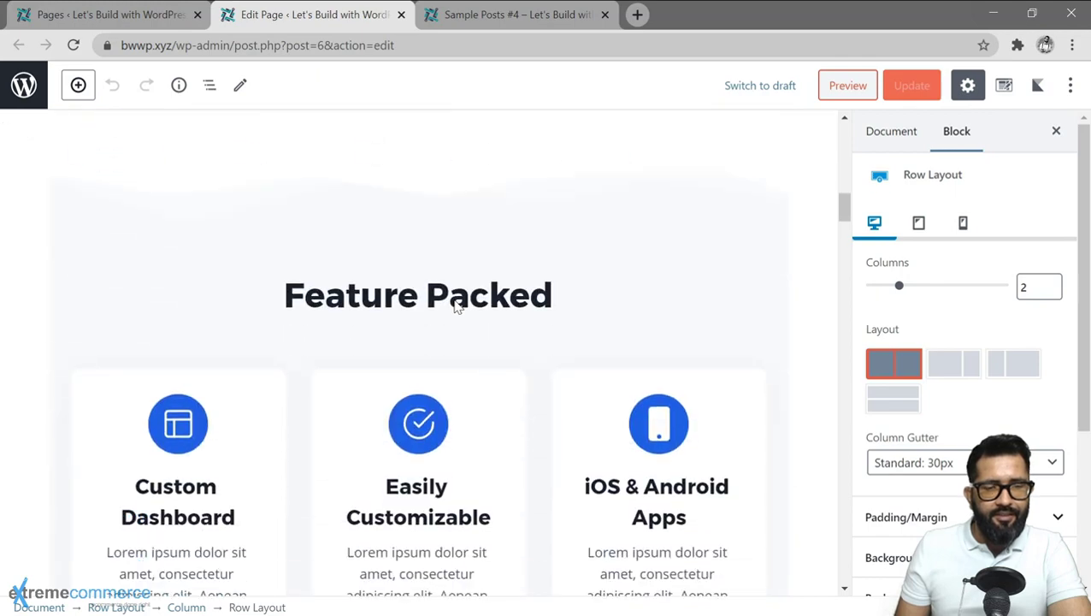
scroll(446, 339, "down", 8)
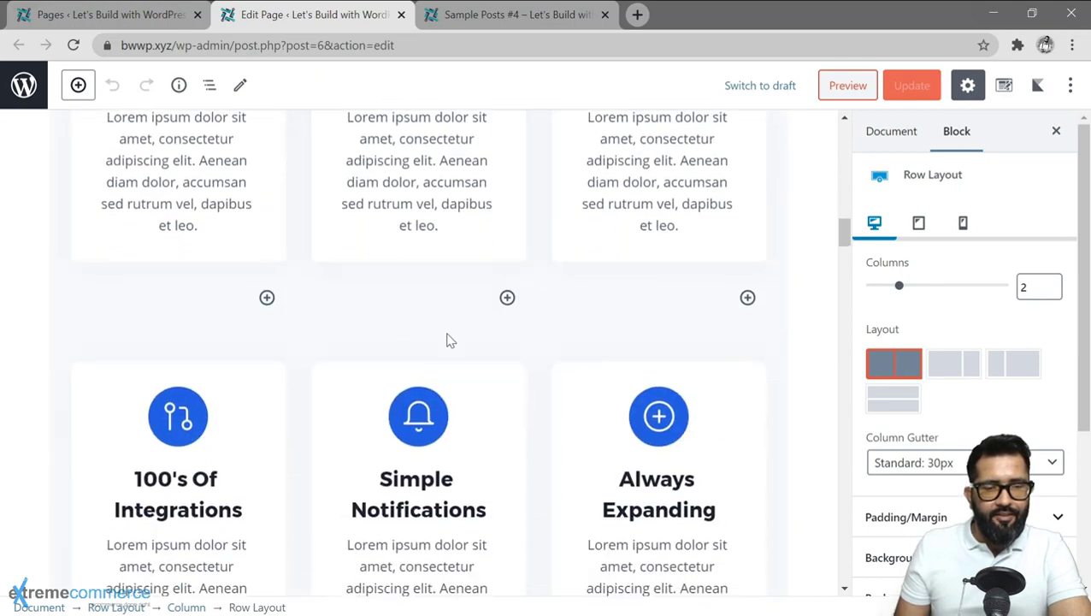
scroll(205, 344, "down", 2)
scroll(458, 351, "up", 4)
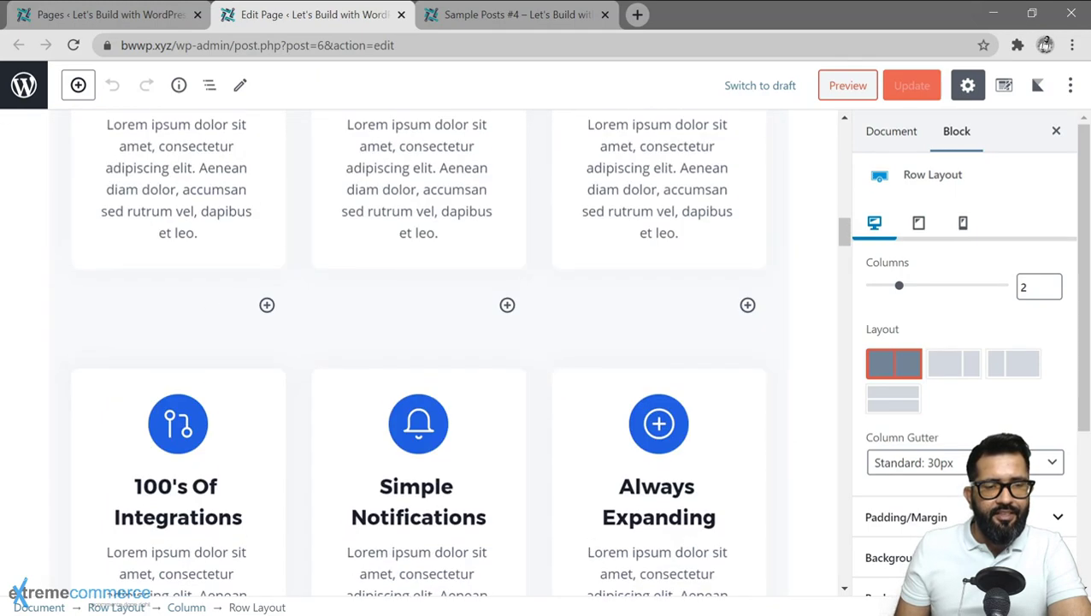
scroll(457, 350, "down", 3)
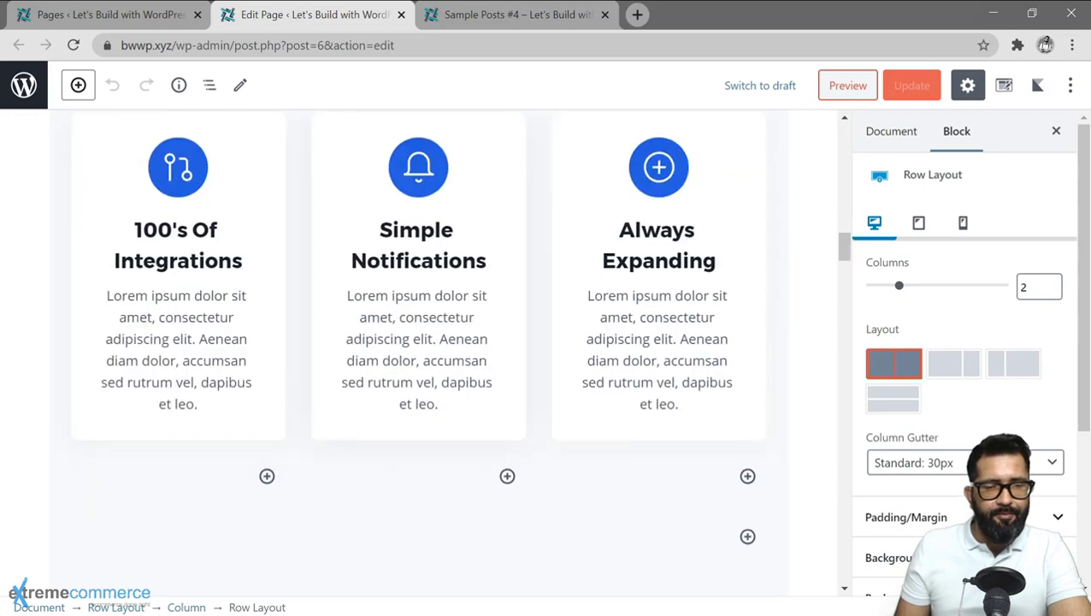
left_click(419, 230)
left_click(436, 317)
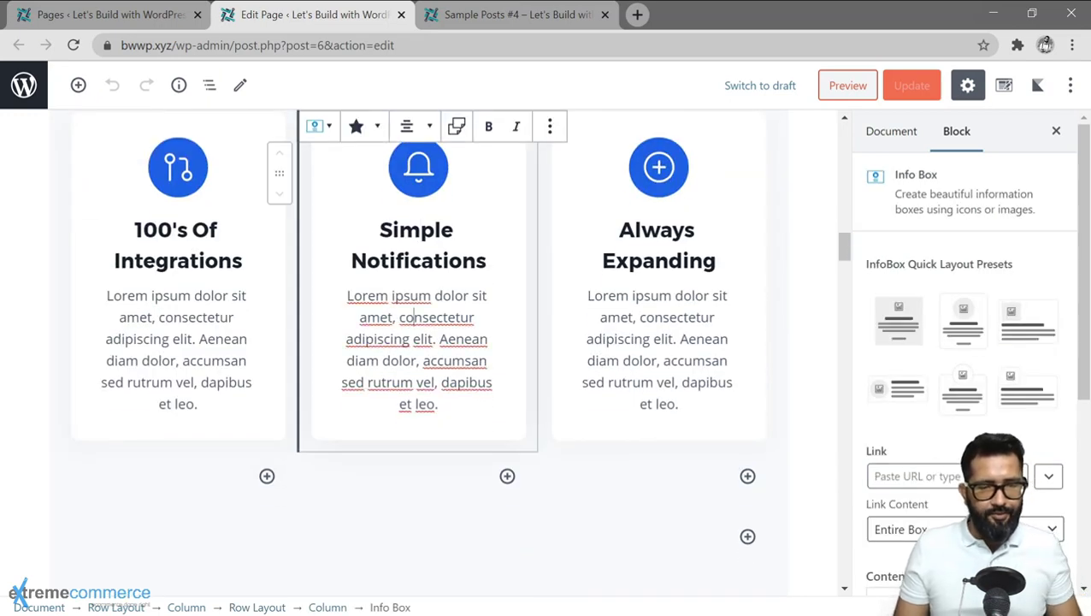
double_click(436, 318)
type("s")
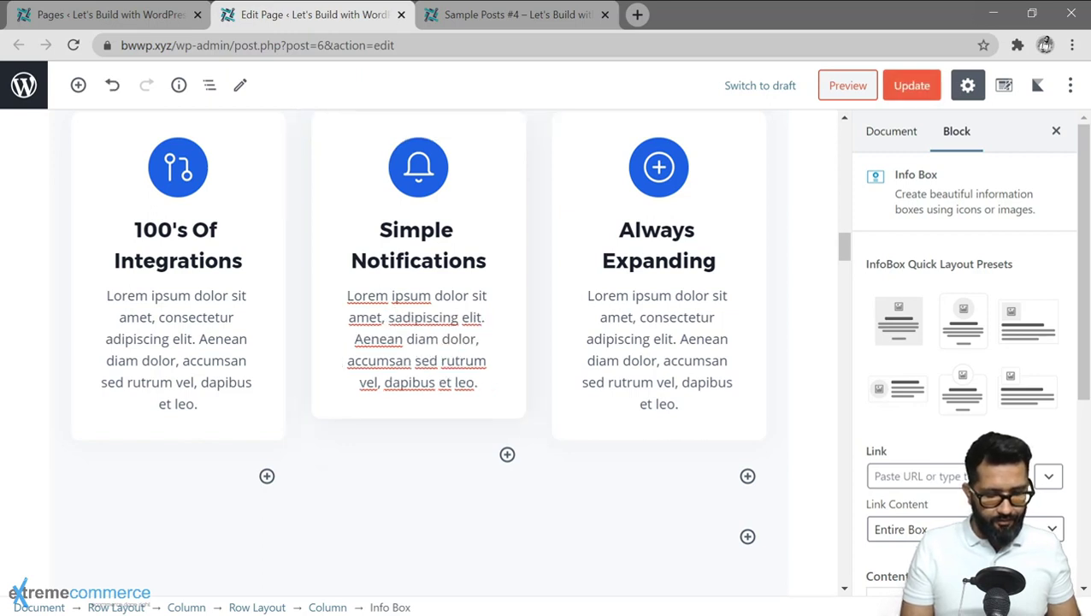
type("pecial ")
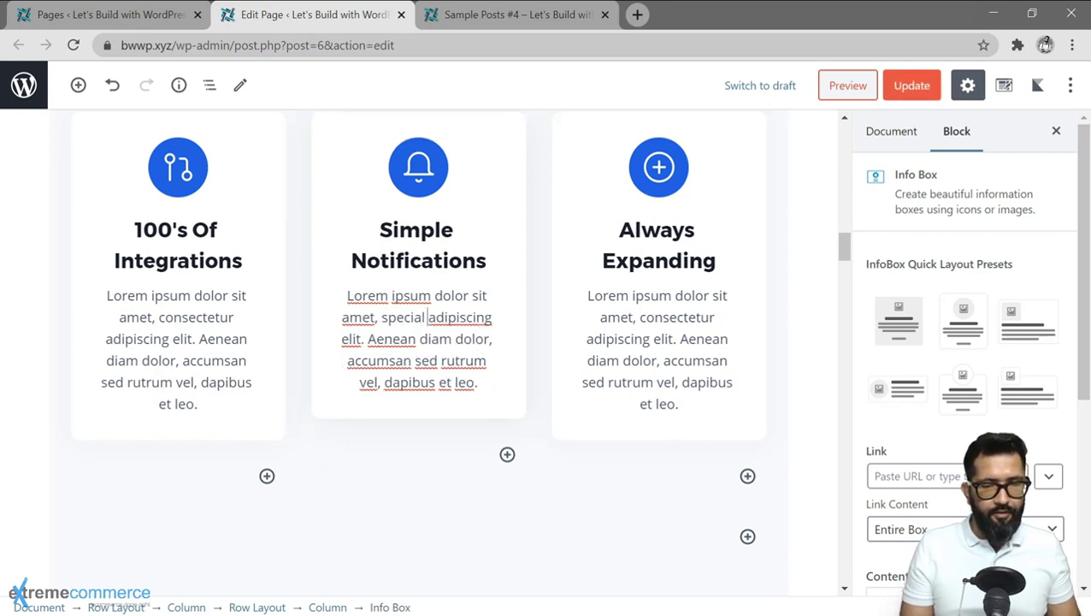
type("deliverty")
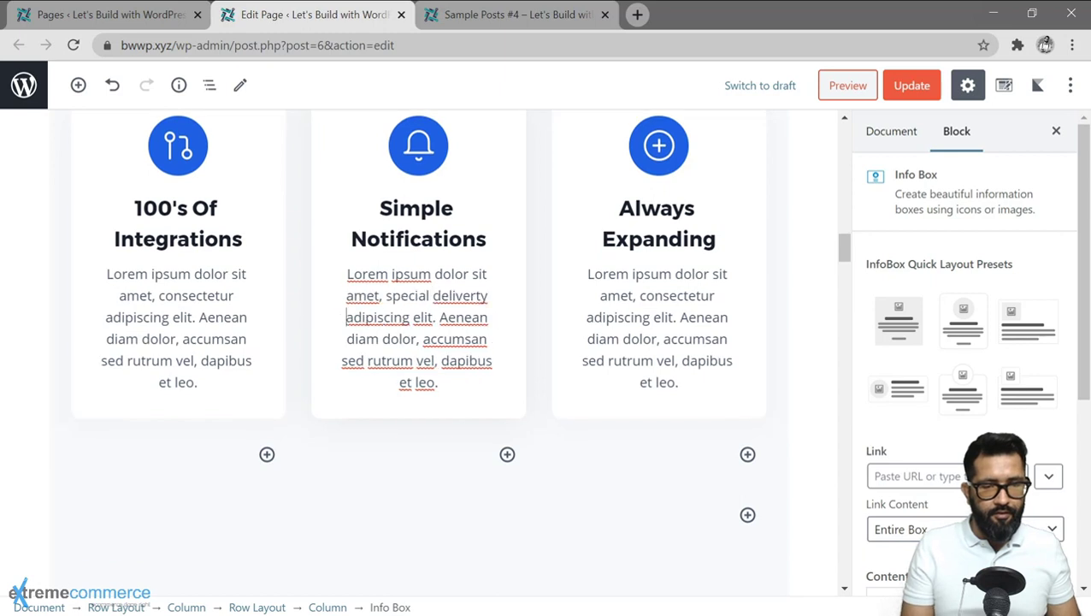
key("BackSpace")
key("BackSpace")
key("BackSpace")
key("BackSpace")
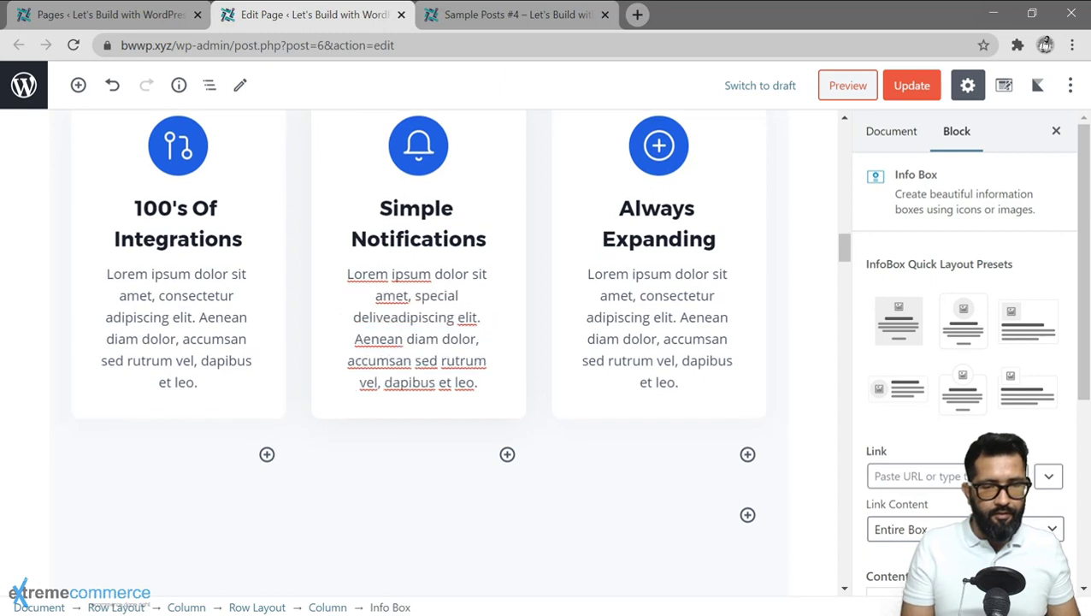
type("y coming up")
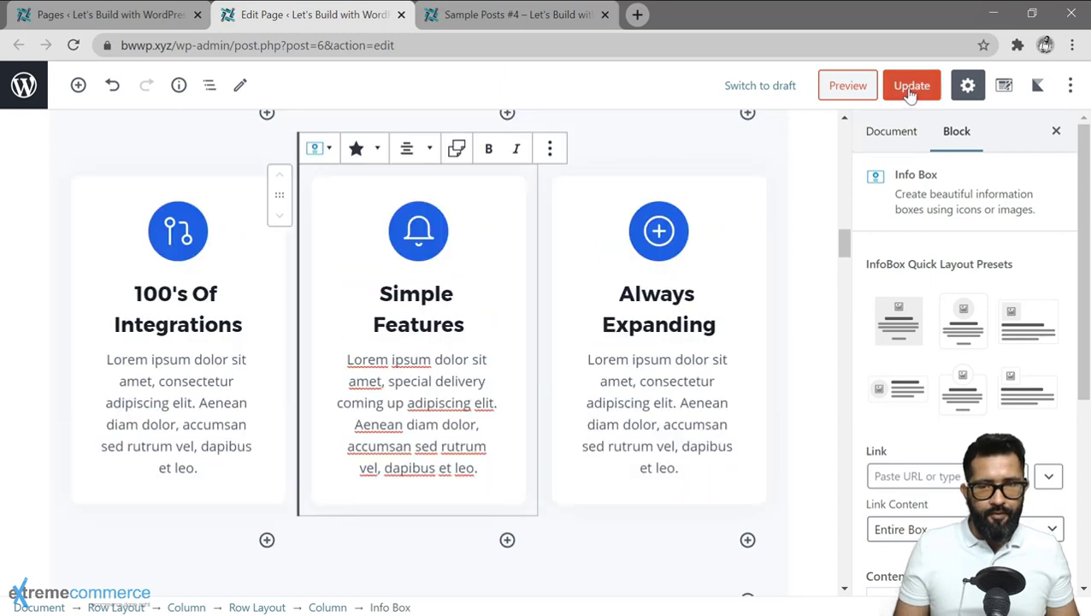
Update the Home page and check the edited Simple Features box on the live site.
left_click(910, 86)
left_click(513, 15)
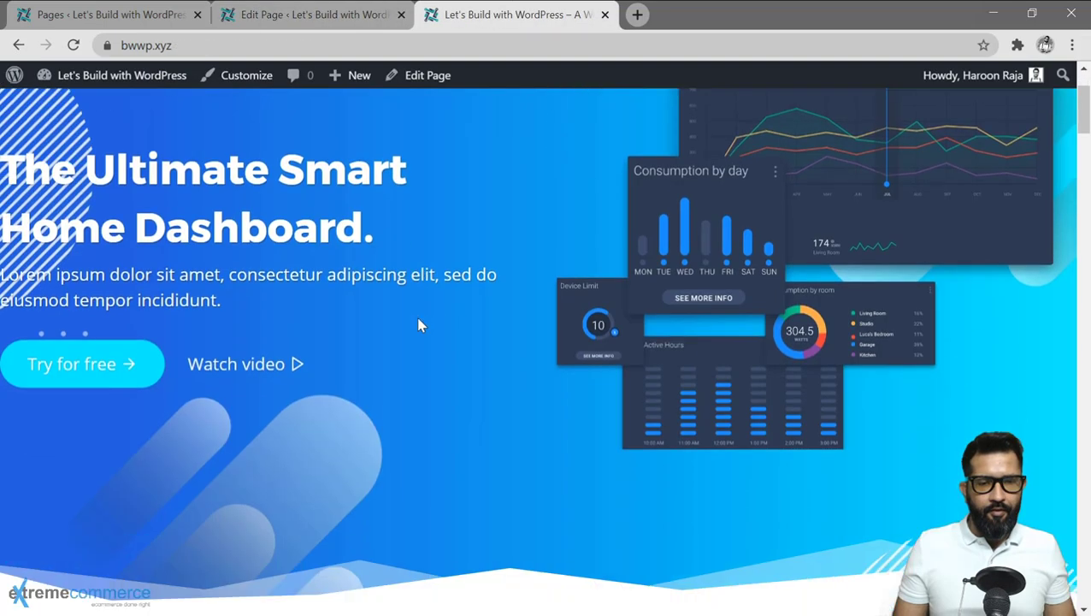
scroll(419, 325, "down", 10)
scroll(419, 325, "down", 1)
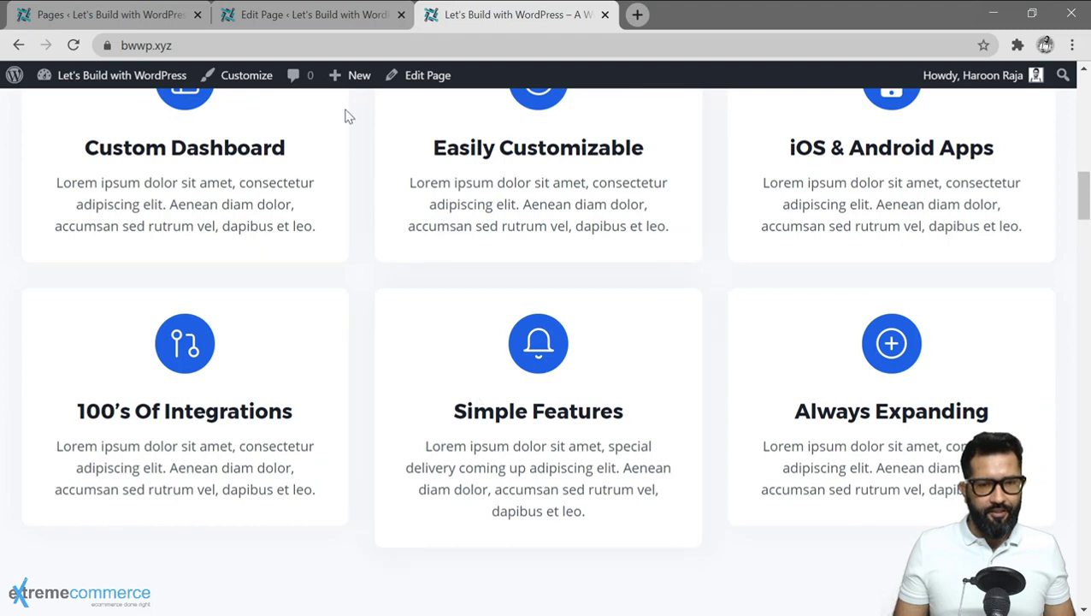
left_click_drag(453, 411, 508, 467)
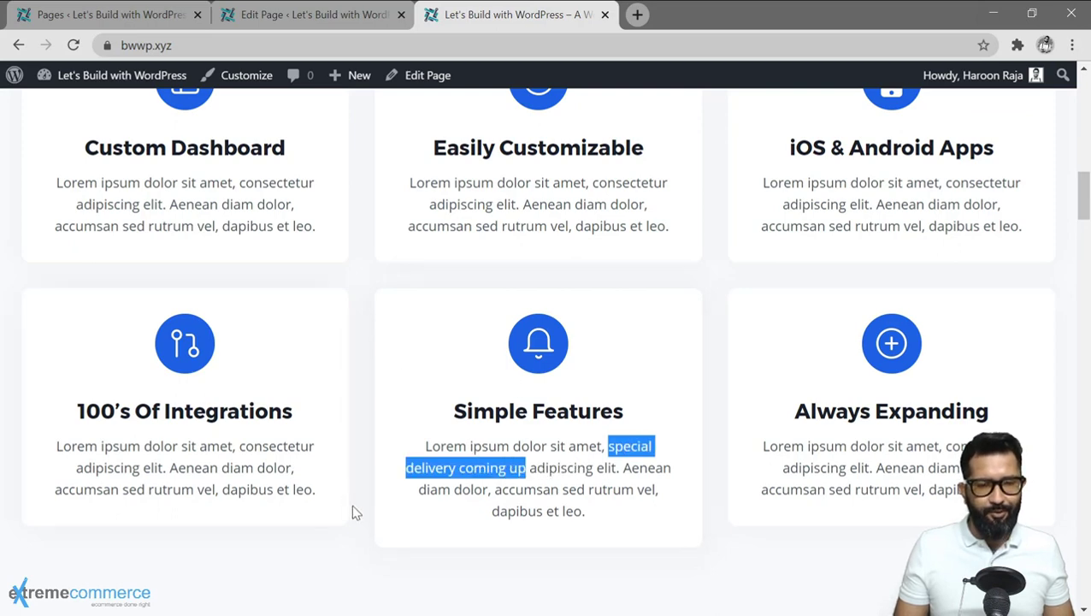
Review the live home page from the hero section down through the Dashboards & Analytics section.
scroll(609, 443, "up", 10)
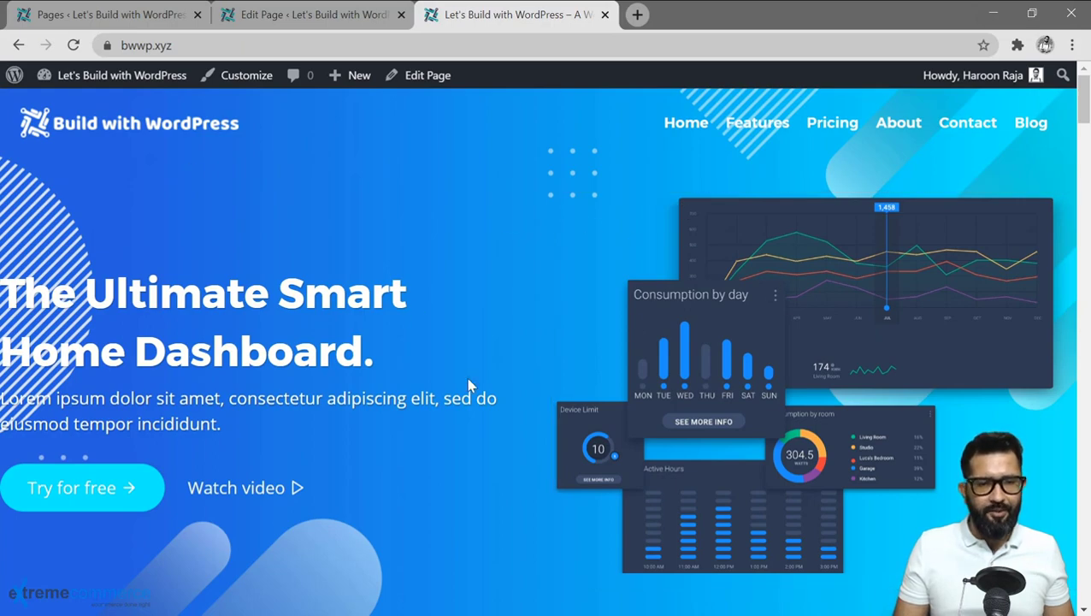
scroll(468, 386, "down", 10)
scroll(409, 376, "down", 12)
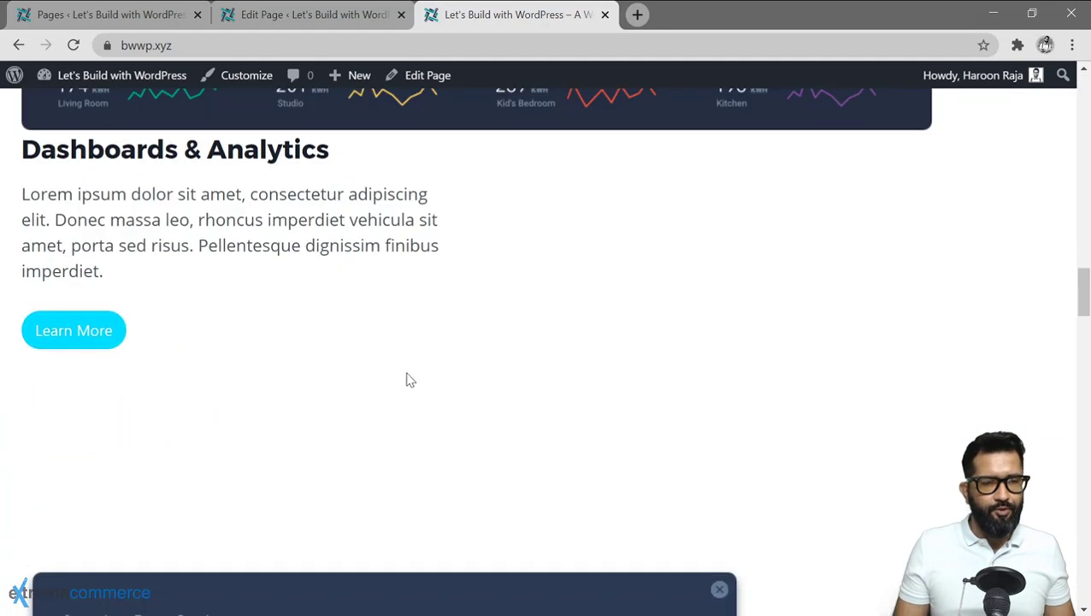
Review the rest of the live home page down through the testimonial and Fair Pricing sections, and return to its hero section.
scroll(407, 390, "down", 14)
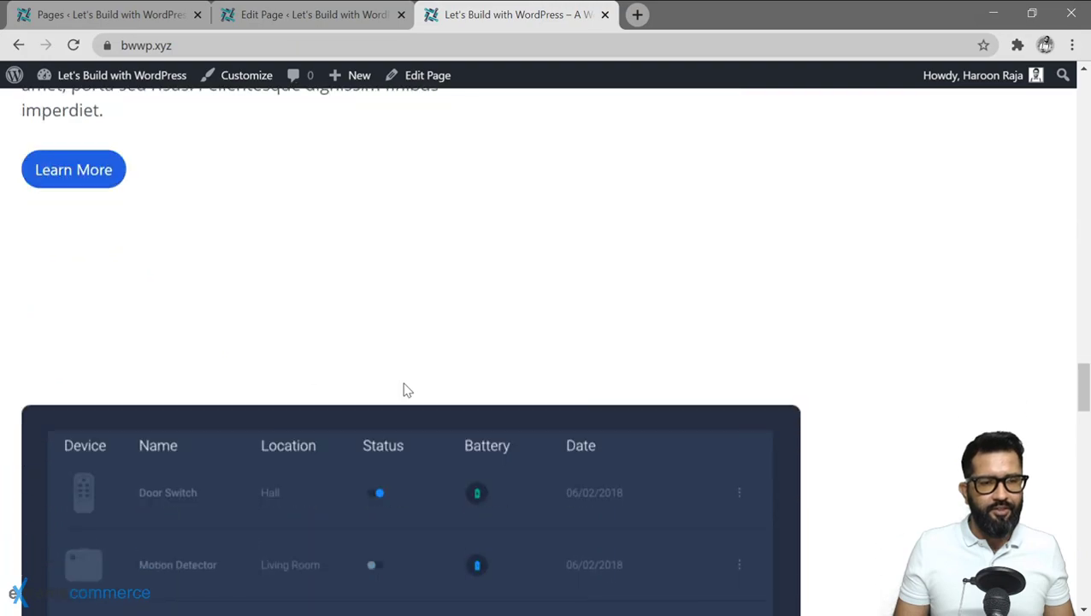
scroll(407, 390, "down", 2)
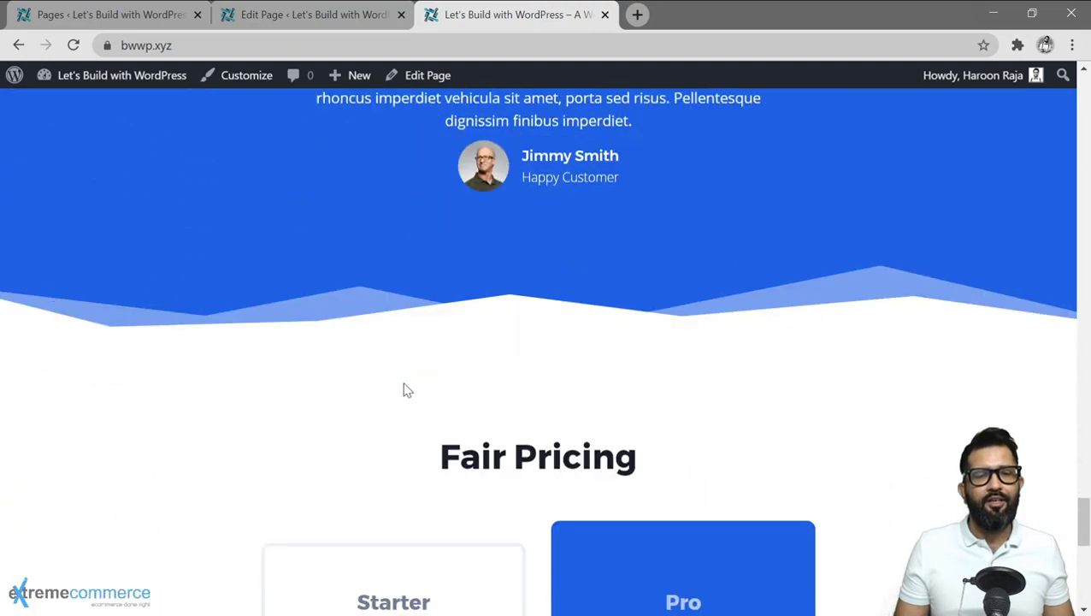
scroll(407, 390, "down", 3)
key("Home")
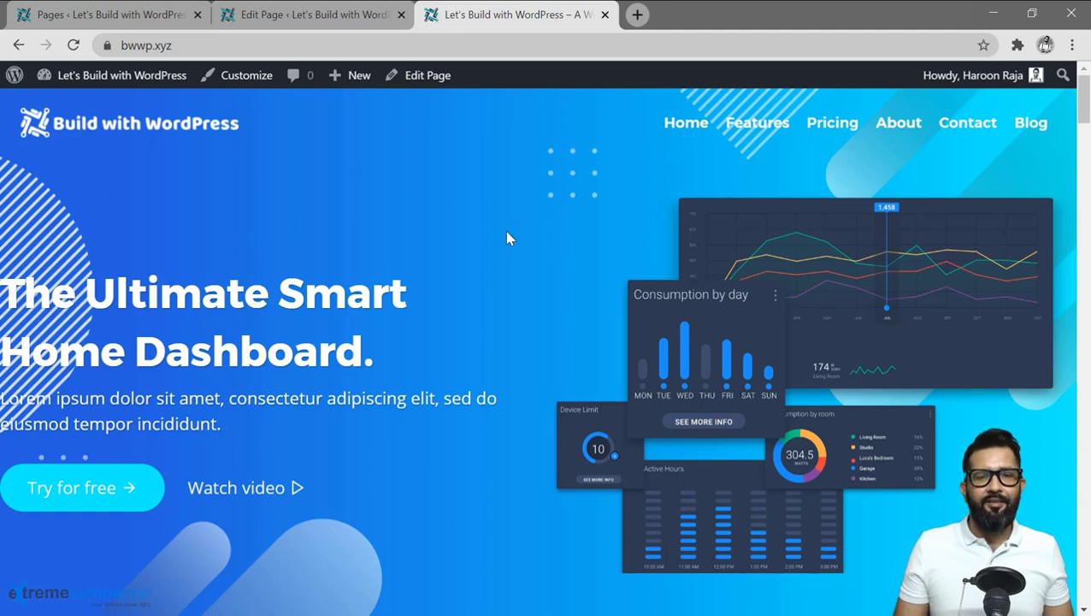
Return to the WordPress admin and open the list of all posts.
left_click(323, 10)
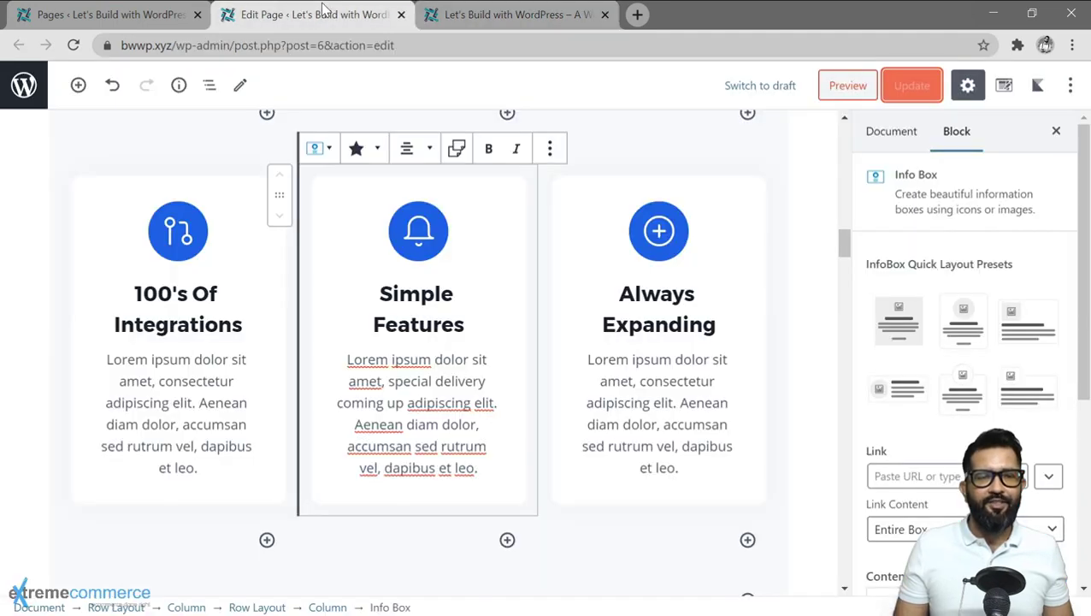
left_click(129, 17)
mouse_move(73, 154)
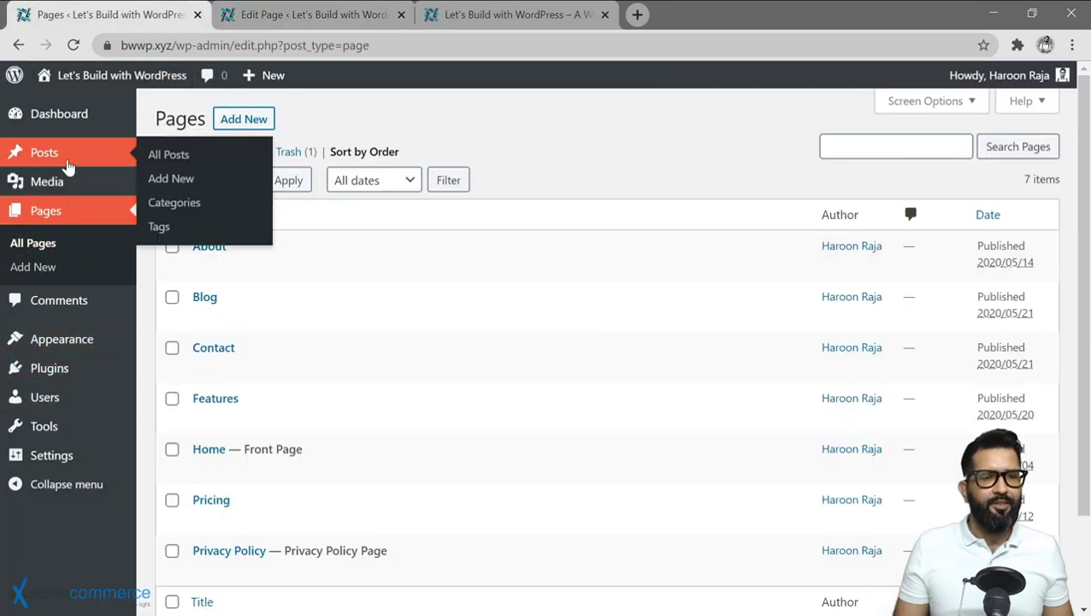
left_click(160, 155)
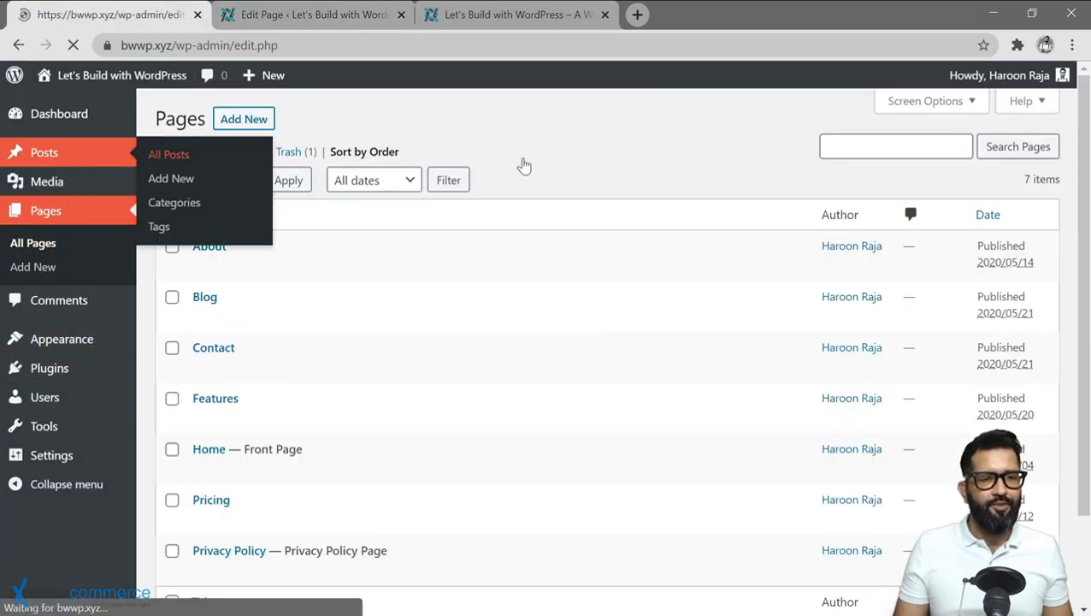